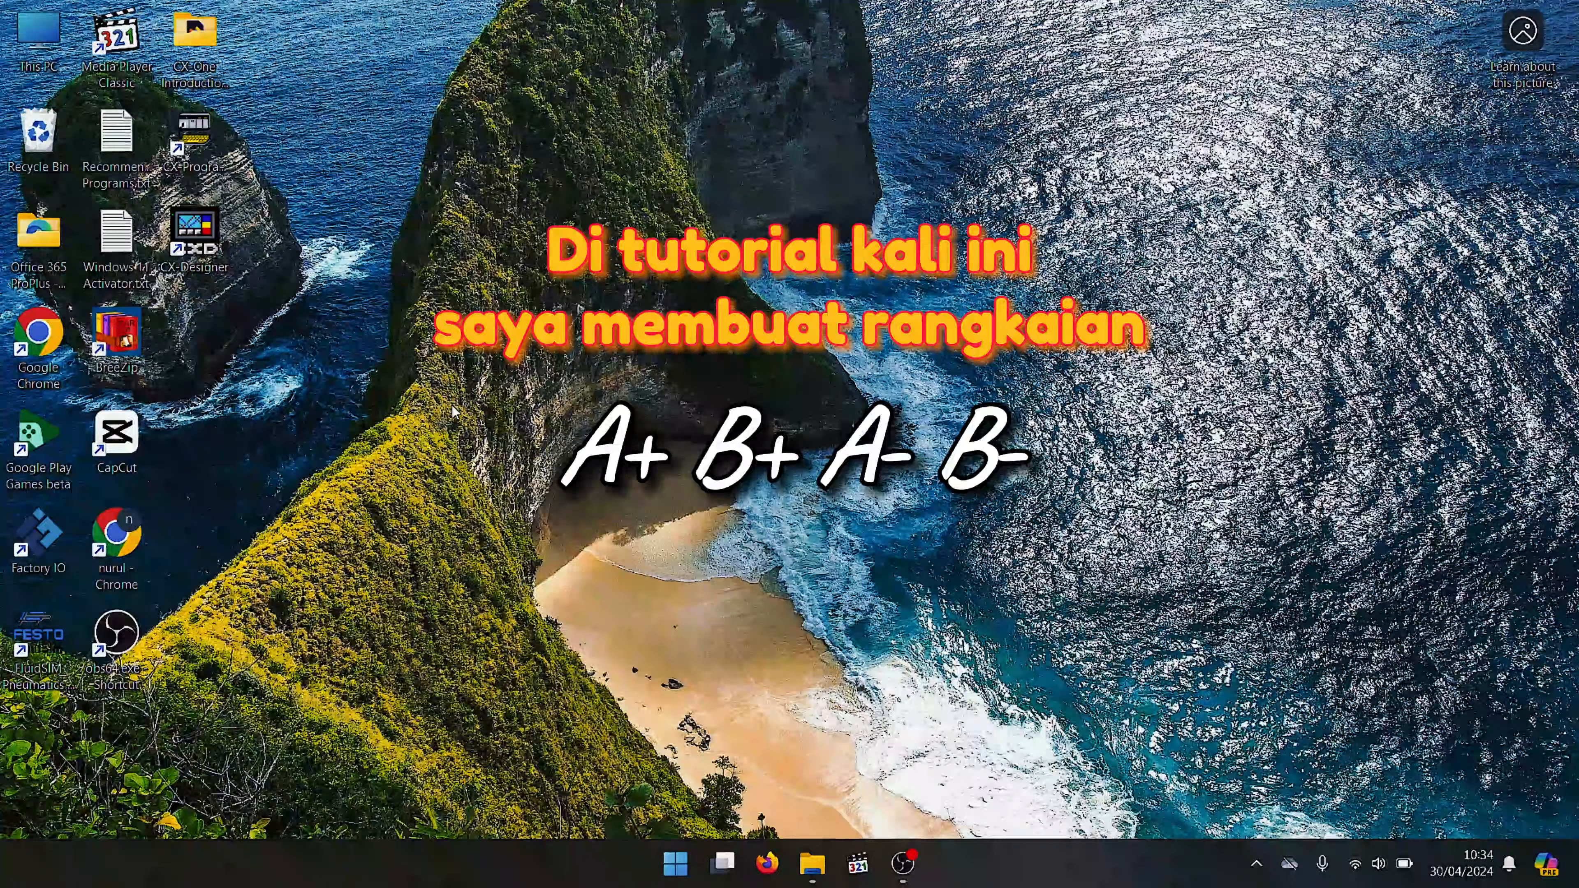
# Open FluidSIM-P and place a compressed air supply and two double acting cylinders side by side in the circuit diagram
pyautogui.doubleClick(38, 647)
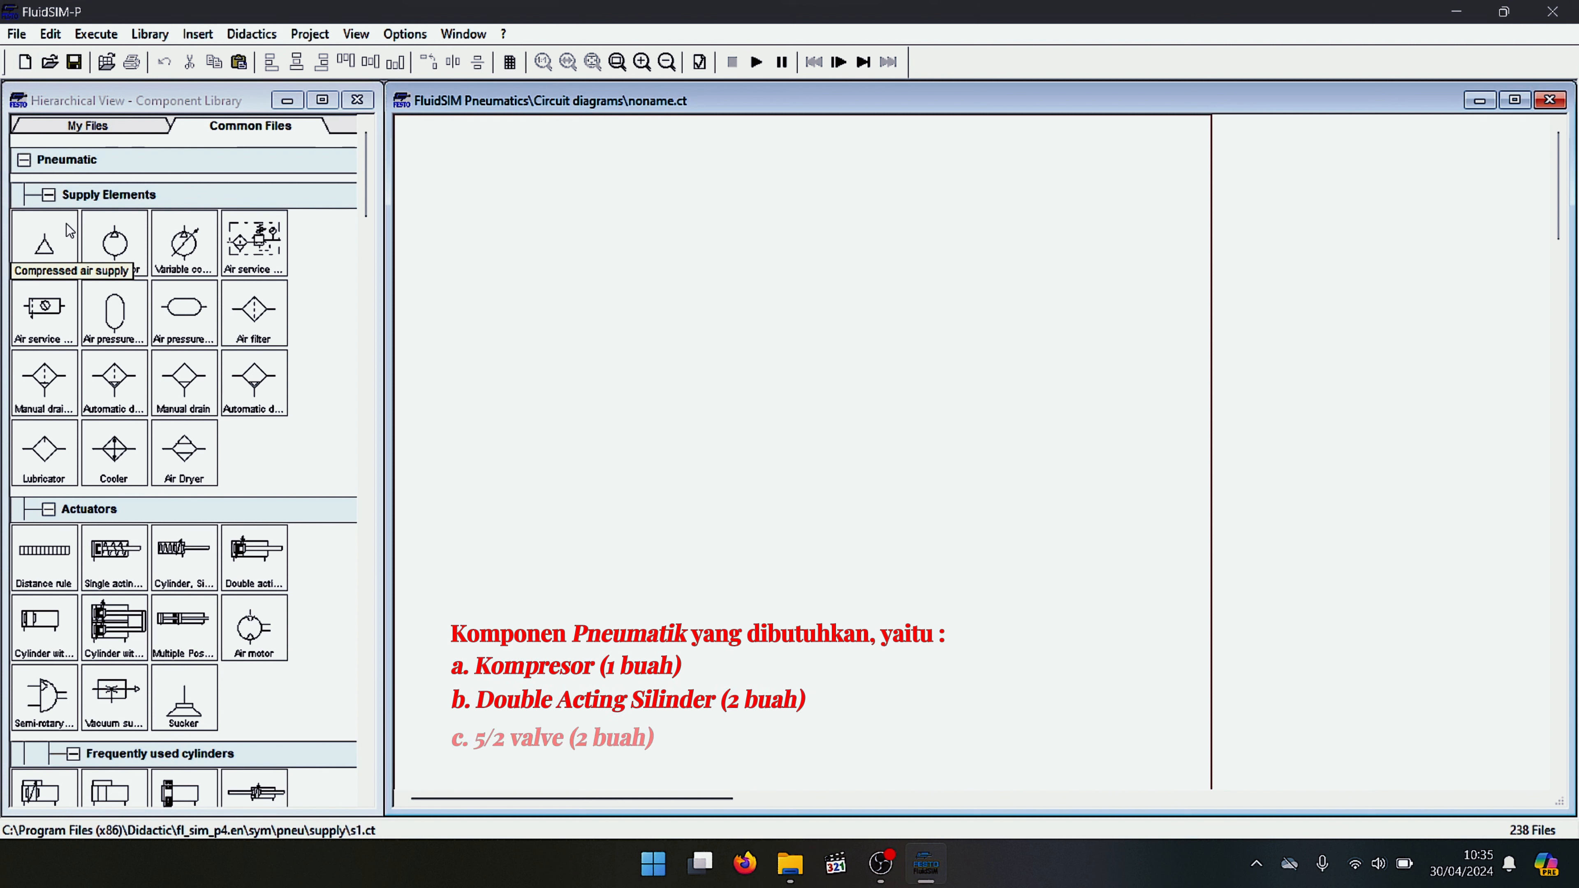
pyautogui.moveTo(69, 231); pyautogui.dragTo(832, 362)
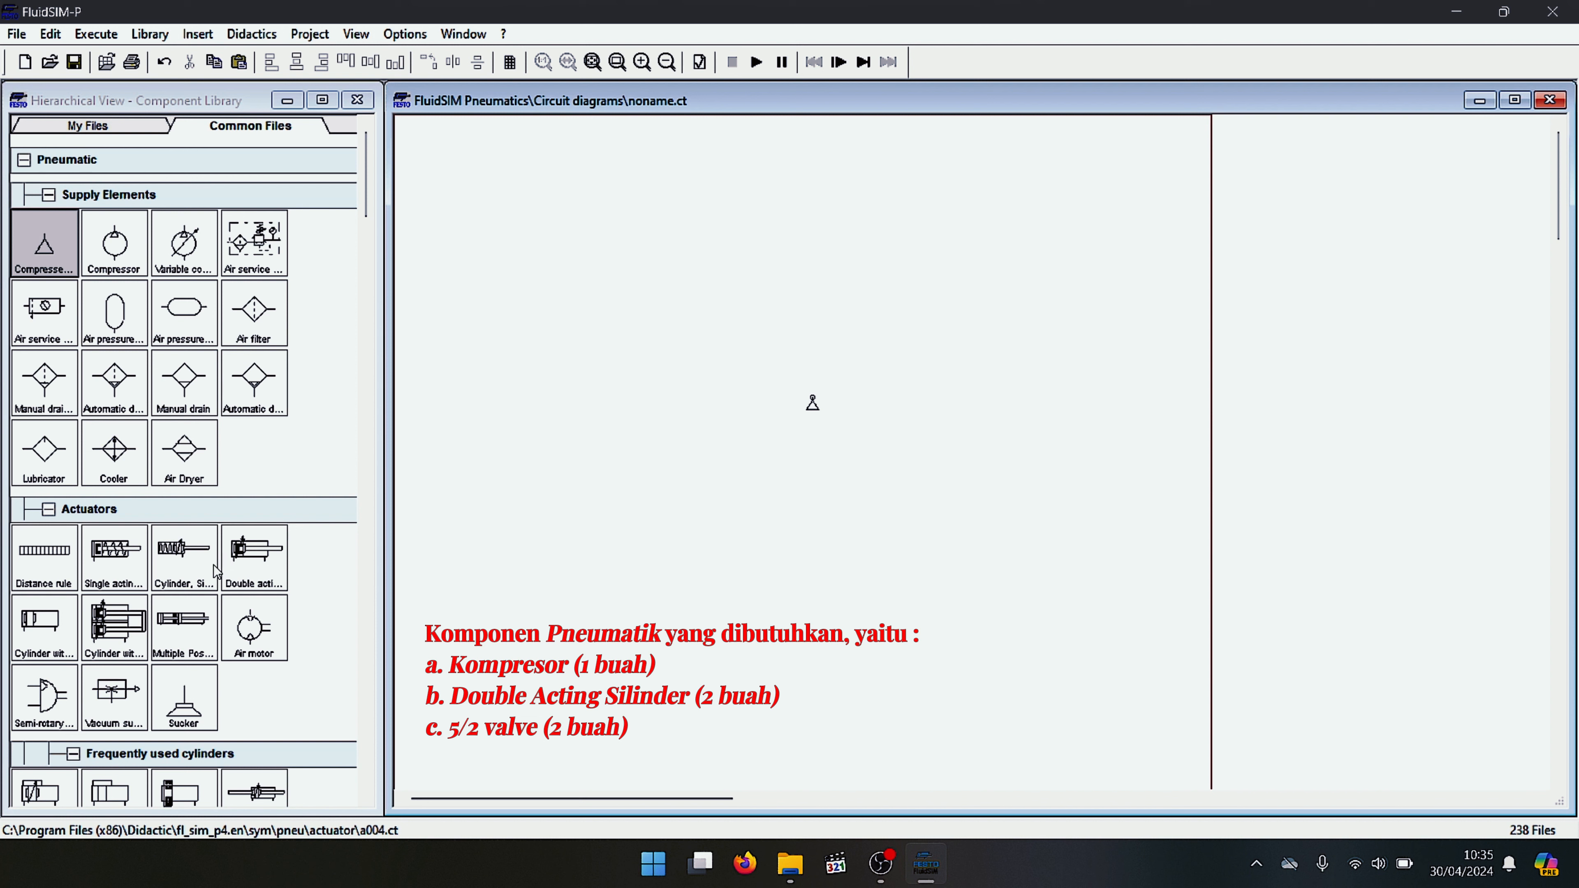
pyautogui.moveTo(266, 535); pyautogui.dragTo(592, 232)
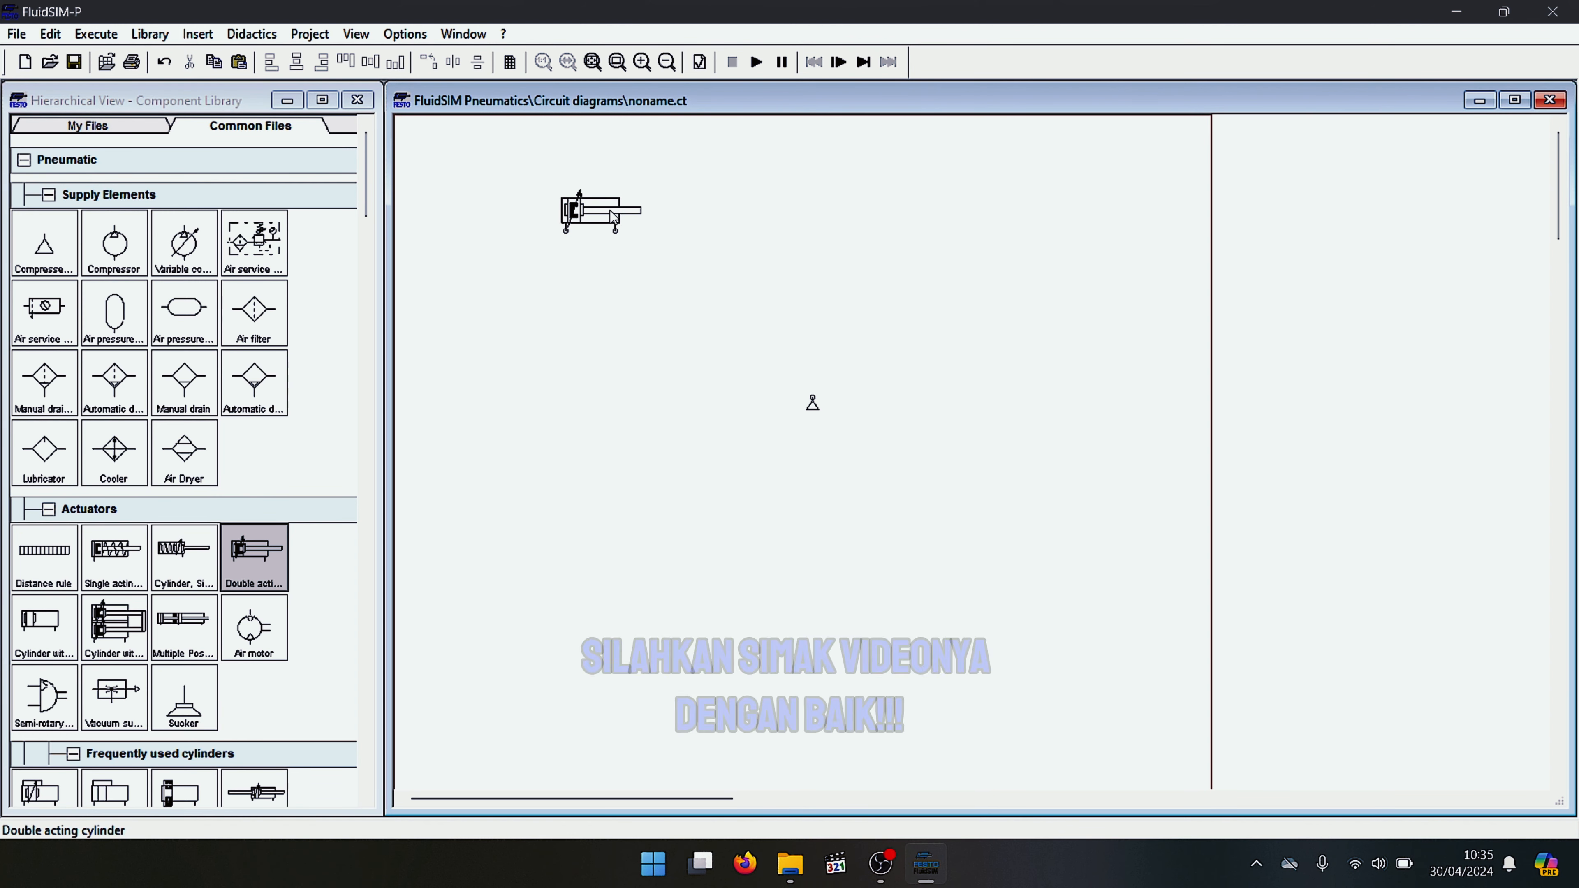
pyautogui.moveTo(288, 568); pyautogui.dragTo(1012, 230)
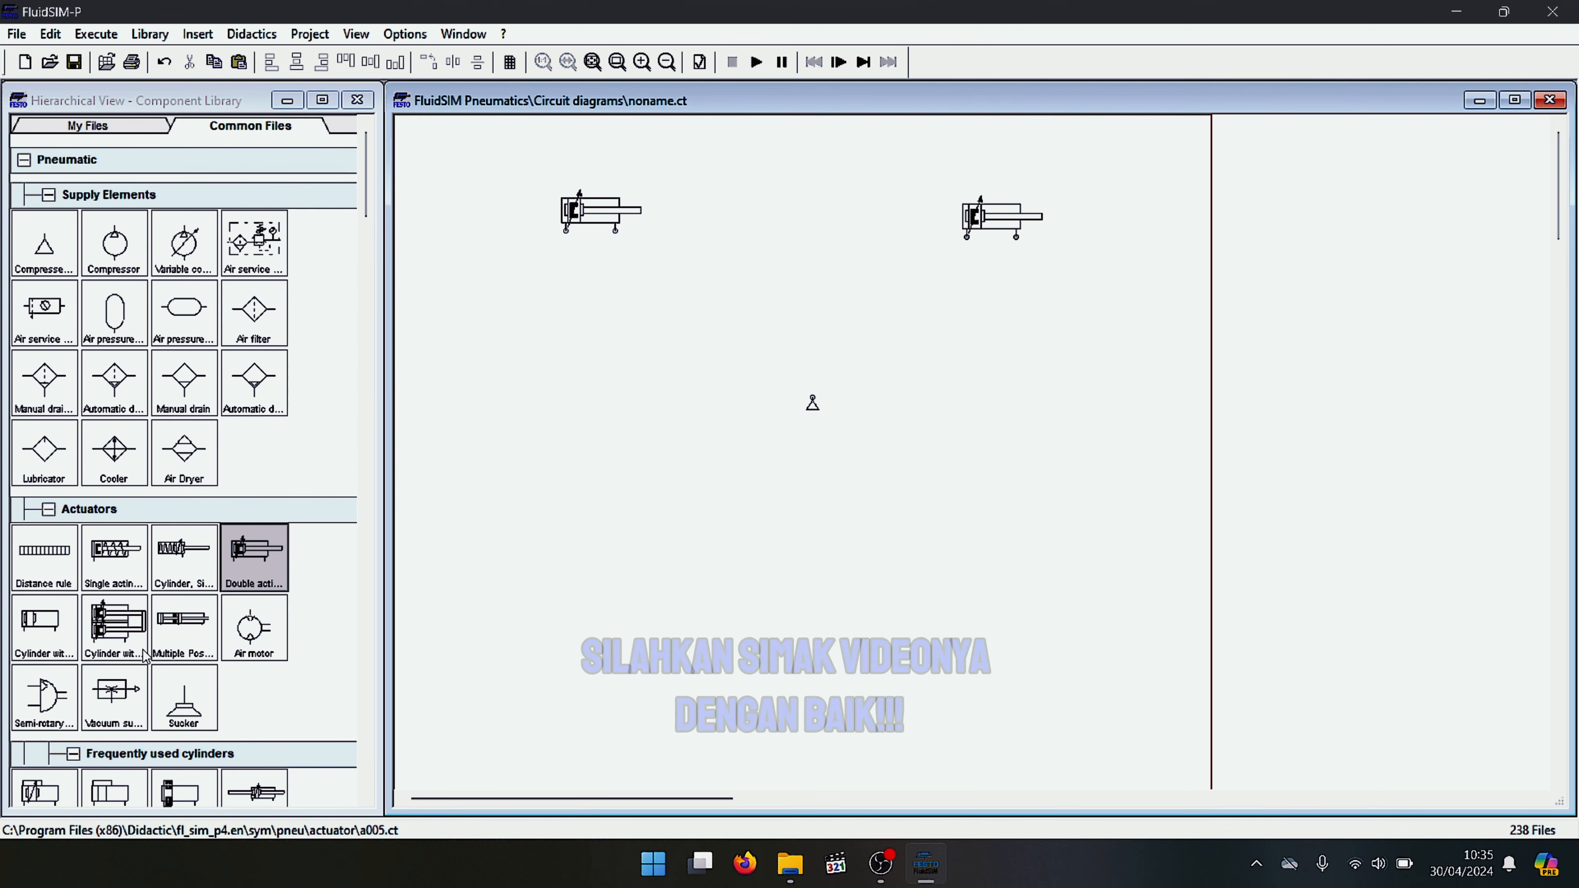
# Place a 5/2-way solenoid impulse valve below the left cylinder and connect its ports 4 and 2 to the cylinder
pyautogui.scroll(-3, 147, 658)
pyautogui.scroll(-10, 147, 658)
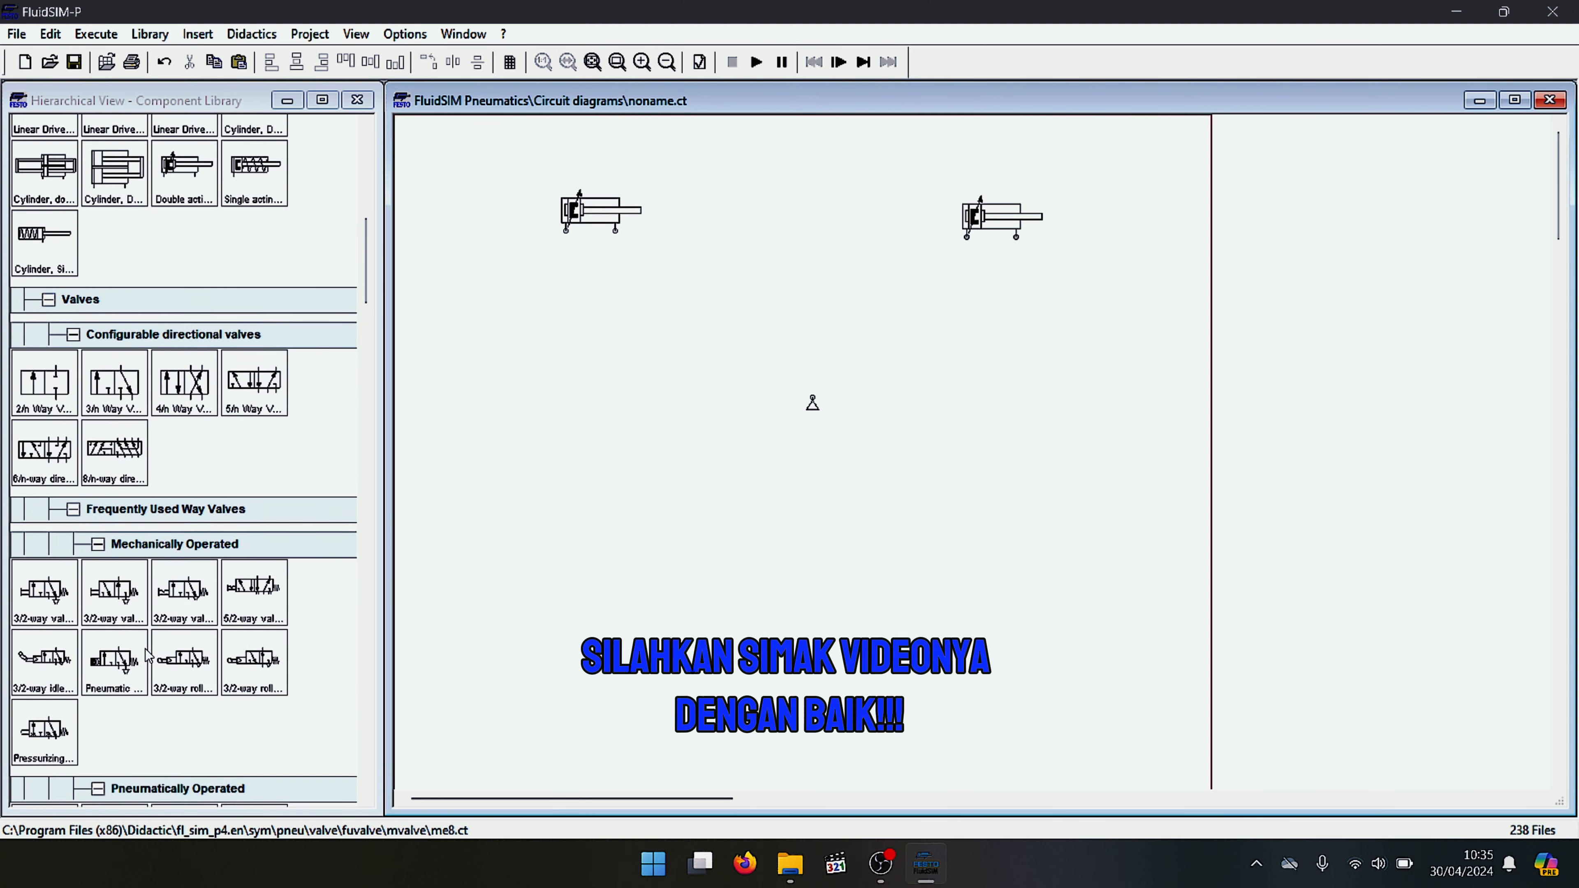
pyautogui.scroll(-1, 146, 654)
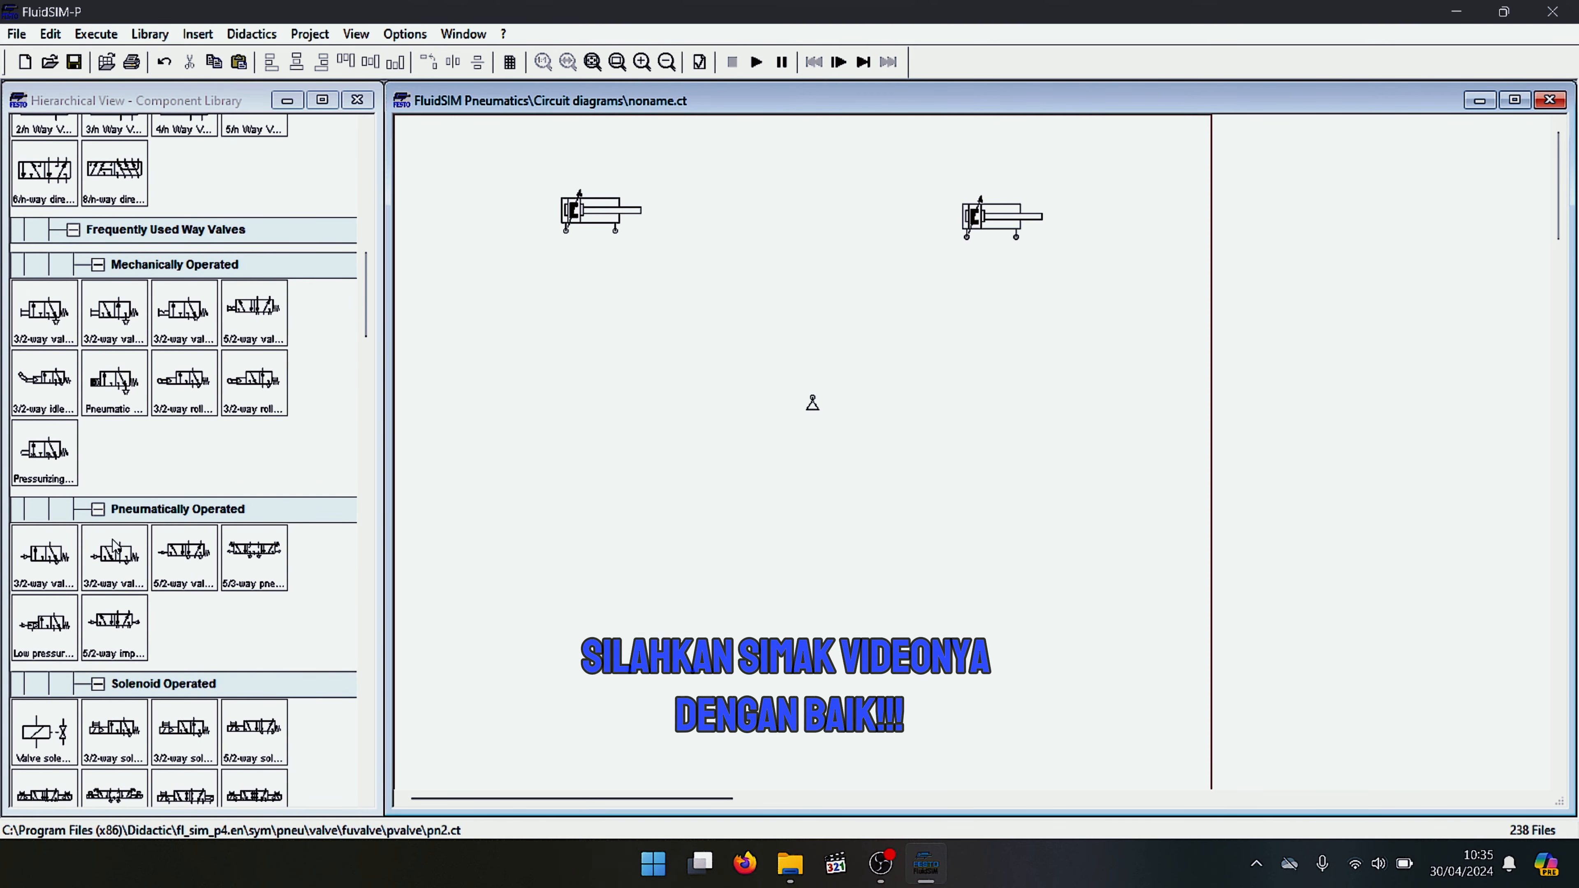
pyautogui.scroll(-2, 118, 424)
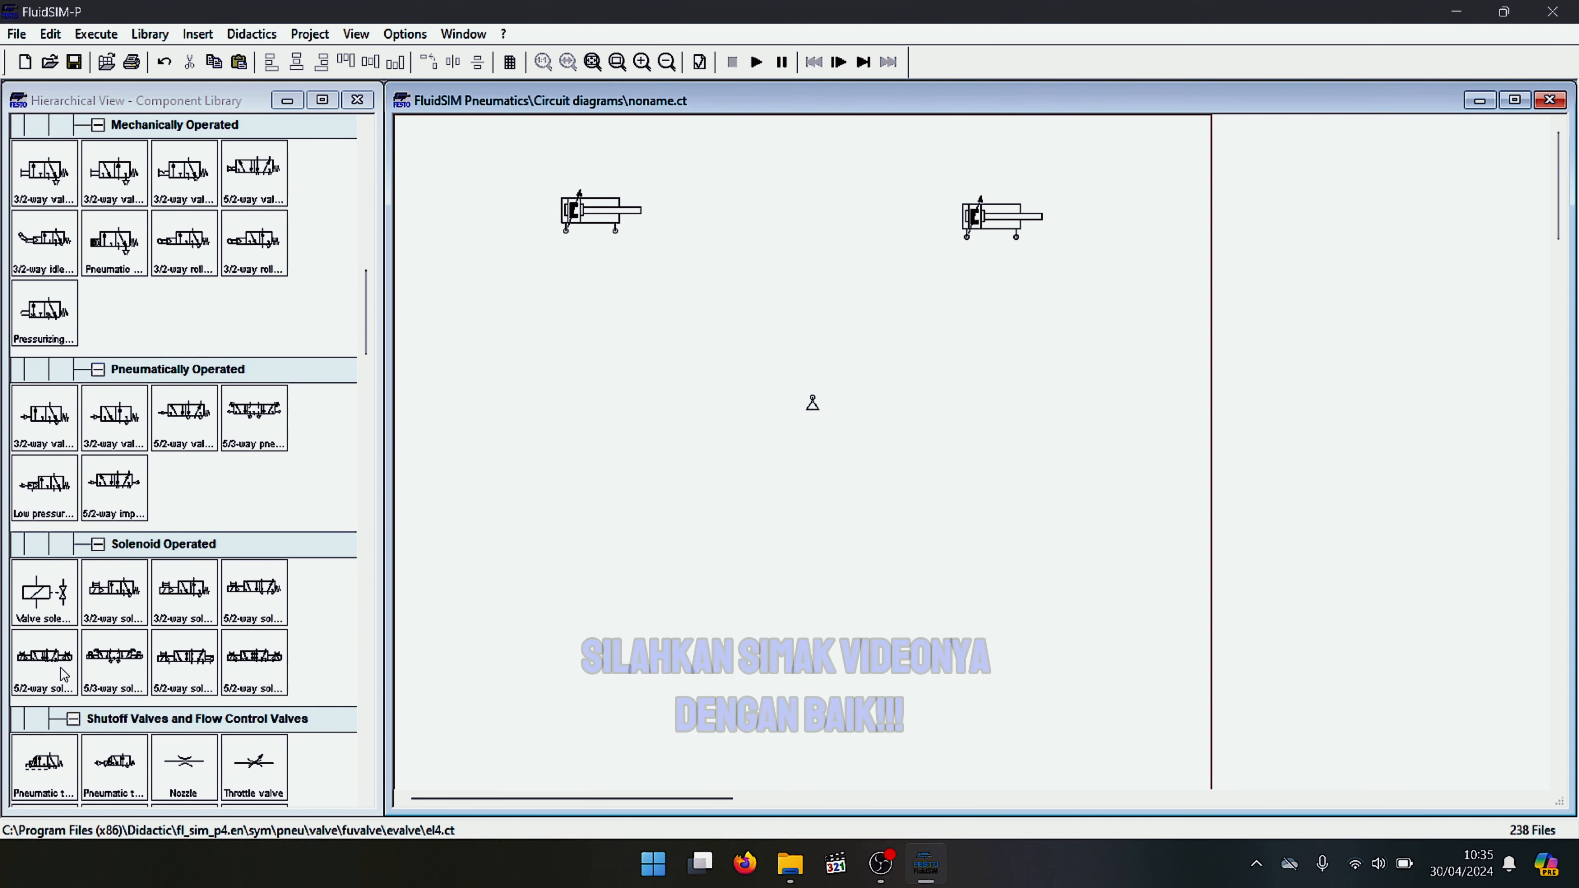
pyautogui.click(38, 671)
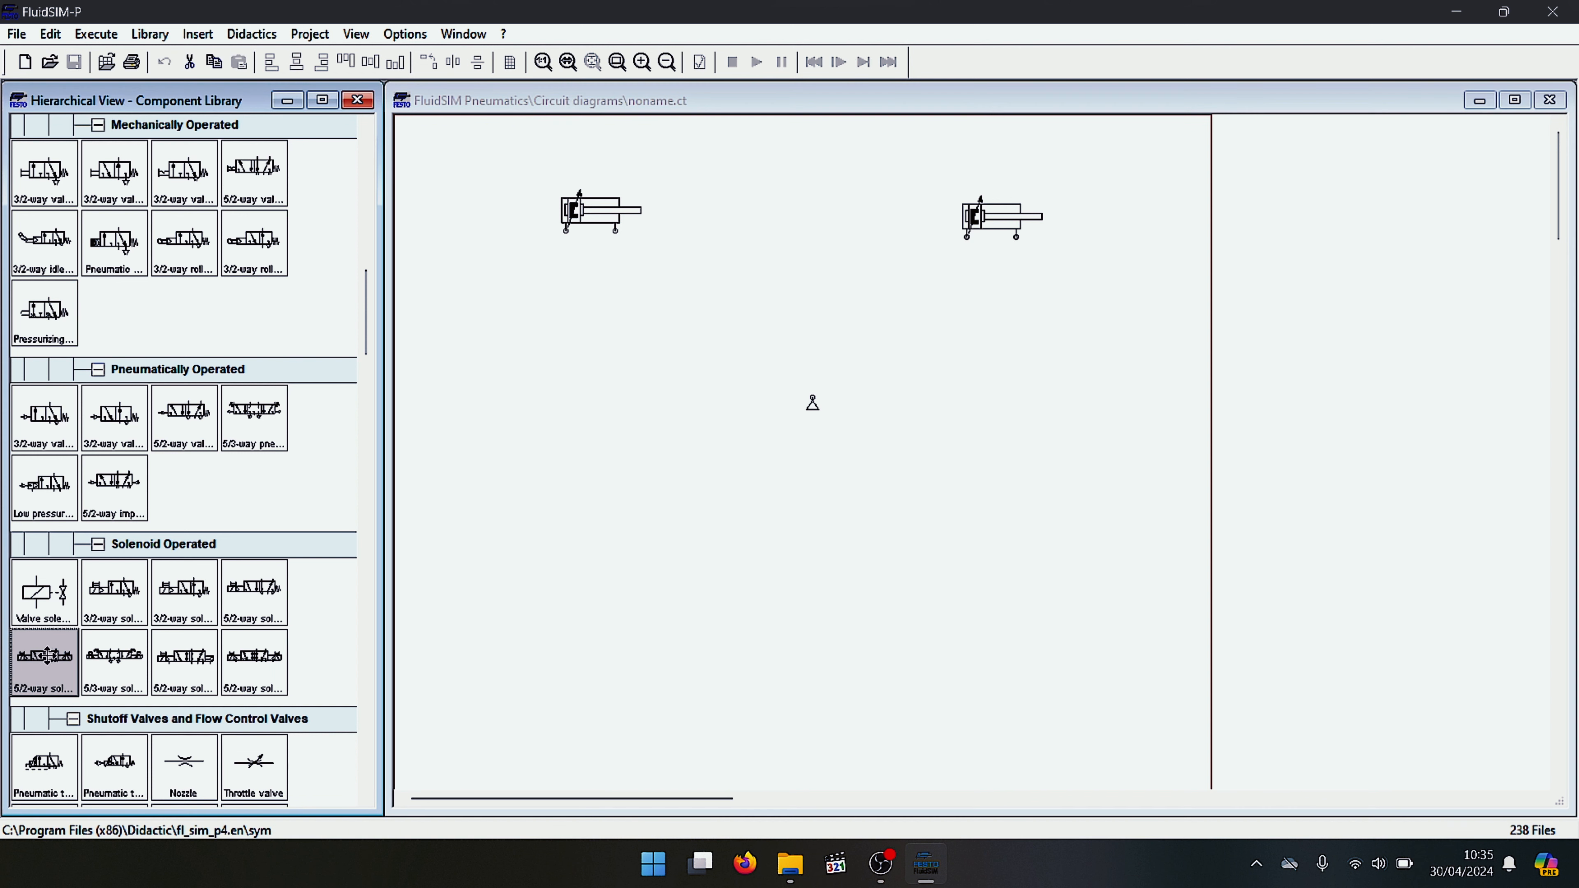
pyautogui.moveTo(41, 667); pyautogui.dragTo(564, 232)
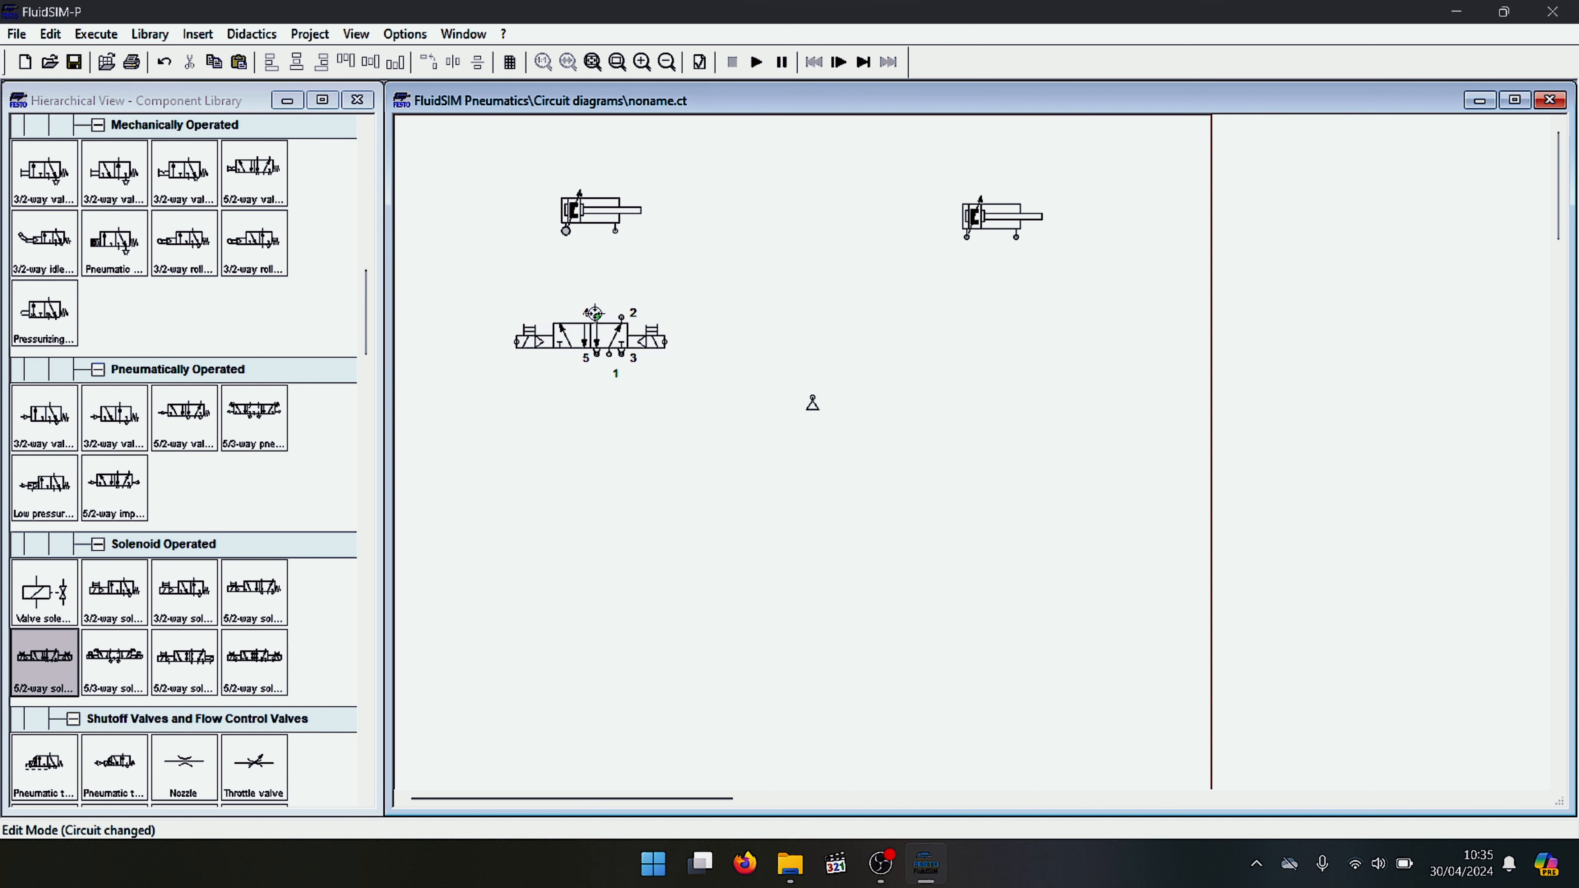
pyautogui.moveTo(594, 313); pyautogui.dragTo(615, 231)
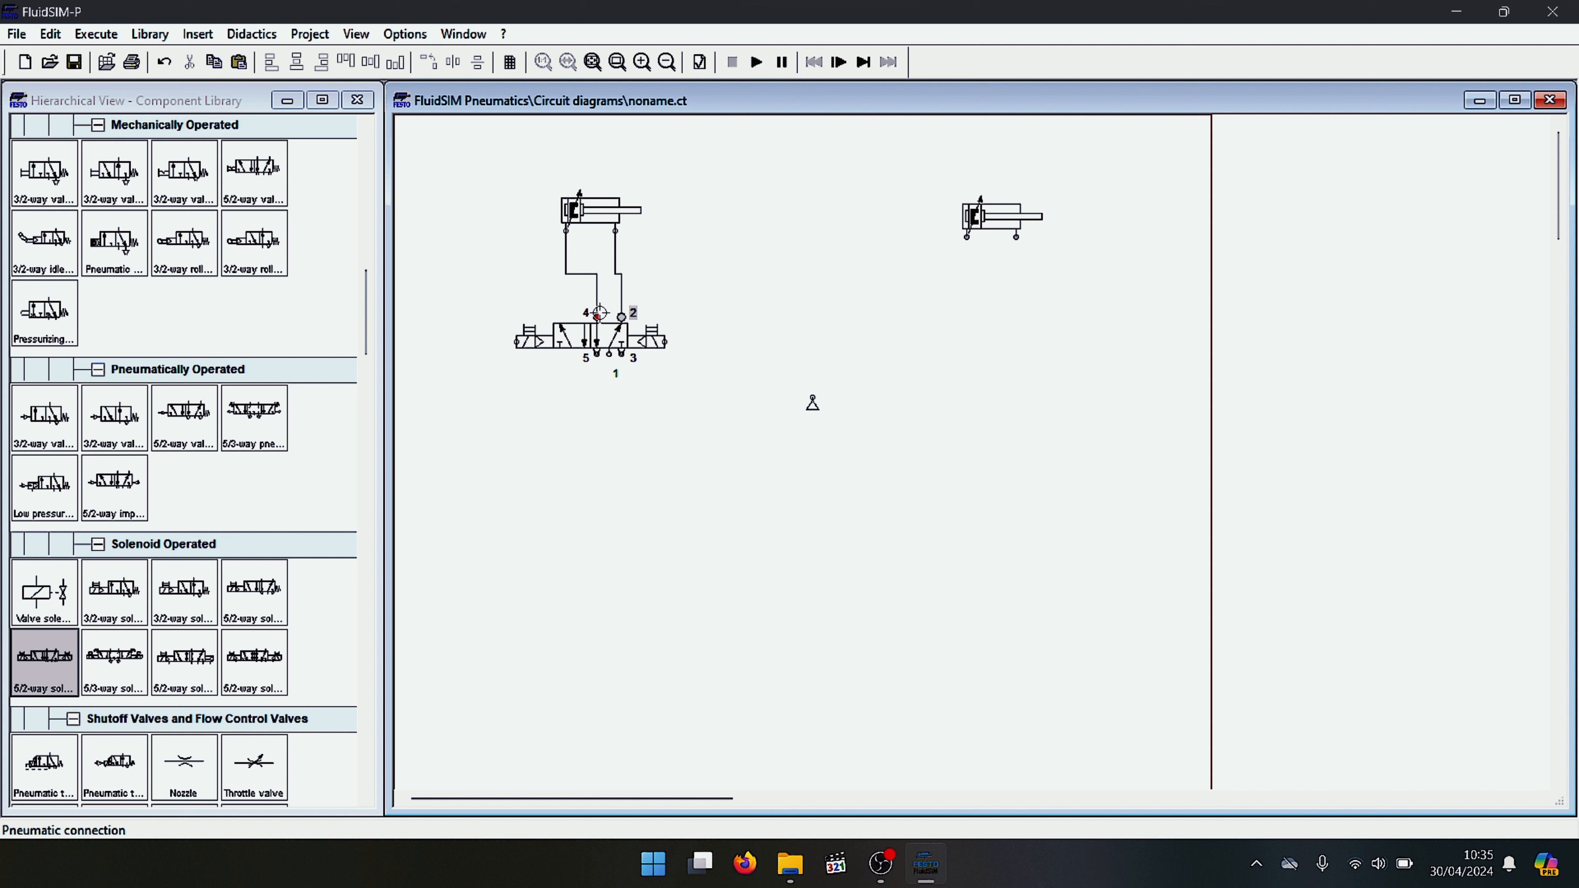
pyautogui.moveTo(595, 328); pyautogui.dragTo(588, 317)
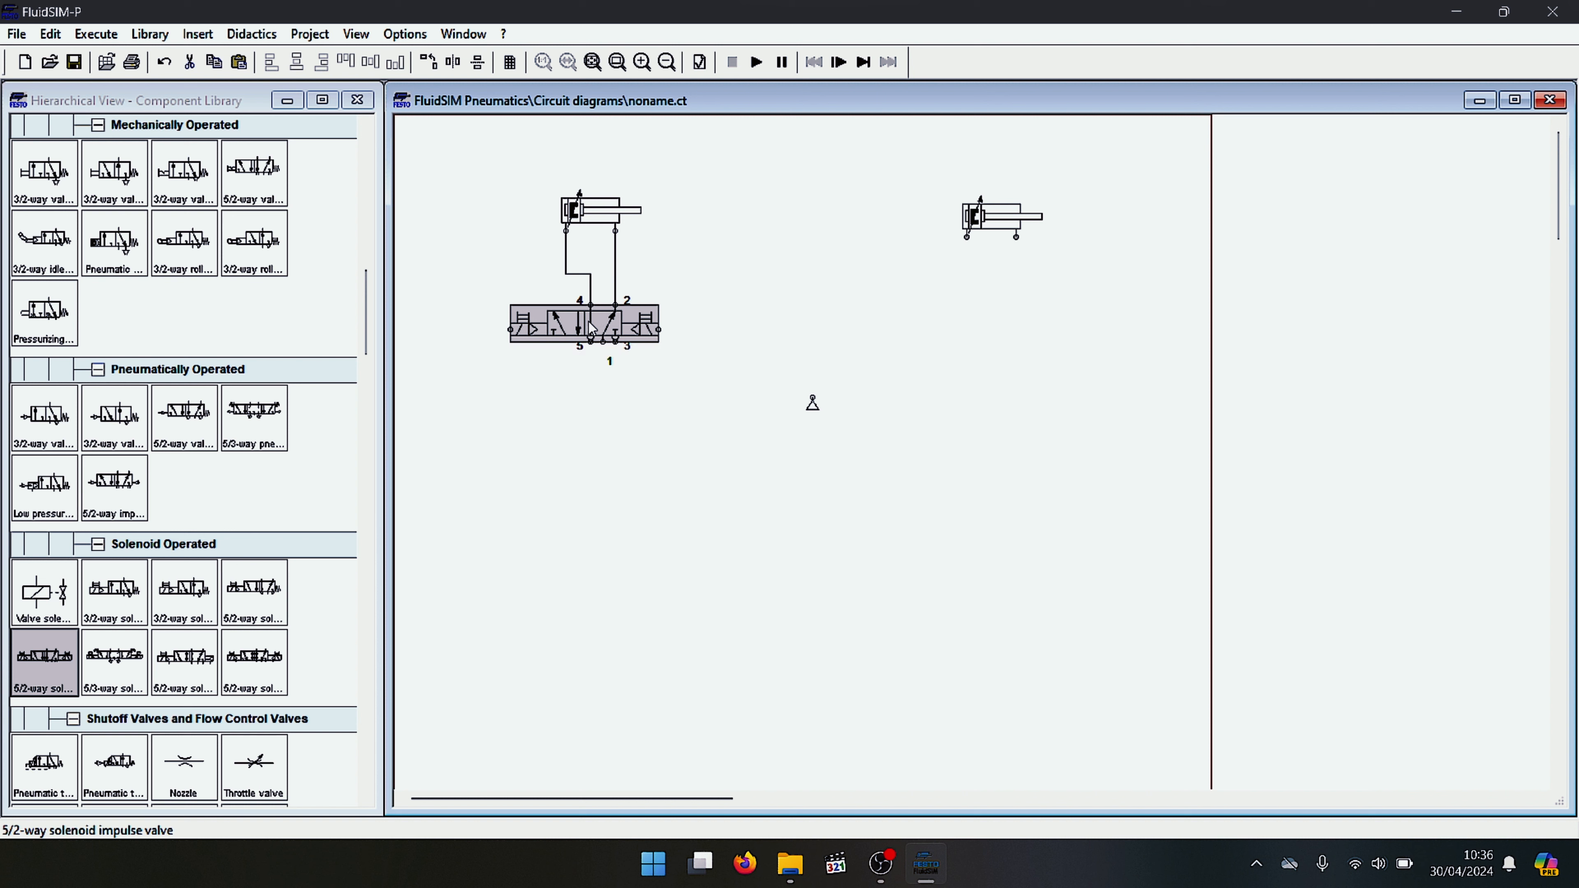
# Place a copy of the 5/2-way solenoid impulse valve below the right cylinder and connect its ports 4 and 2 to it
pyautogui.hotkey('ctrl', 'v')
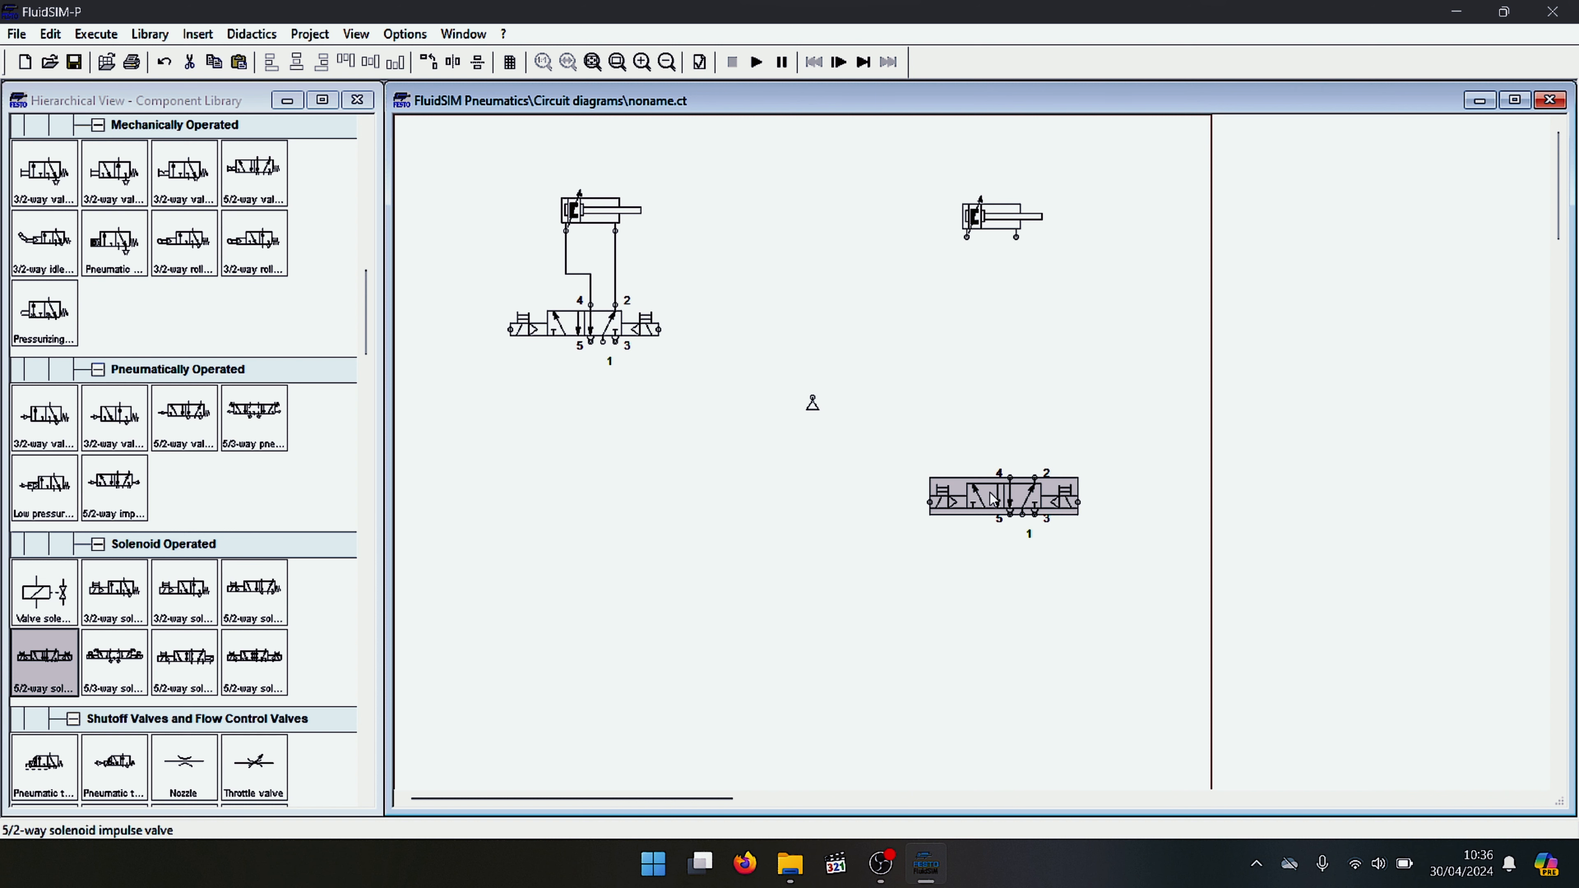
pyautogui.moveTo(985, 498); pyautogui.dragTo(988, 308)
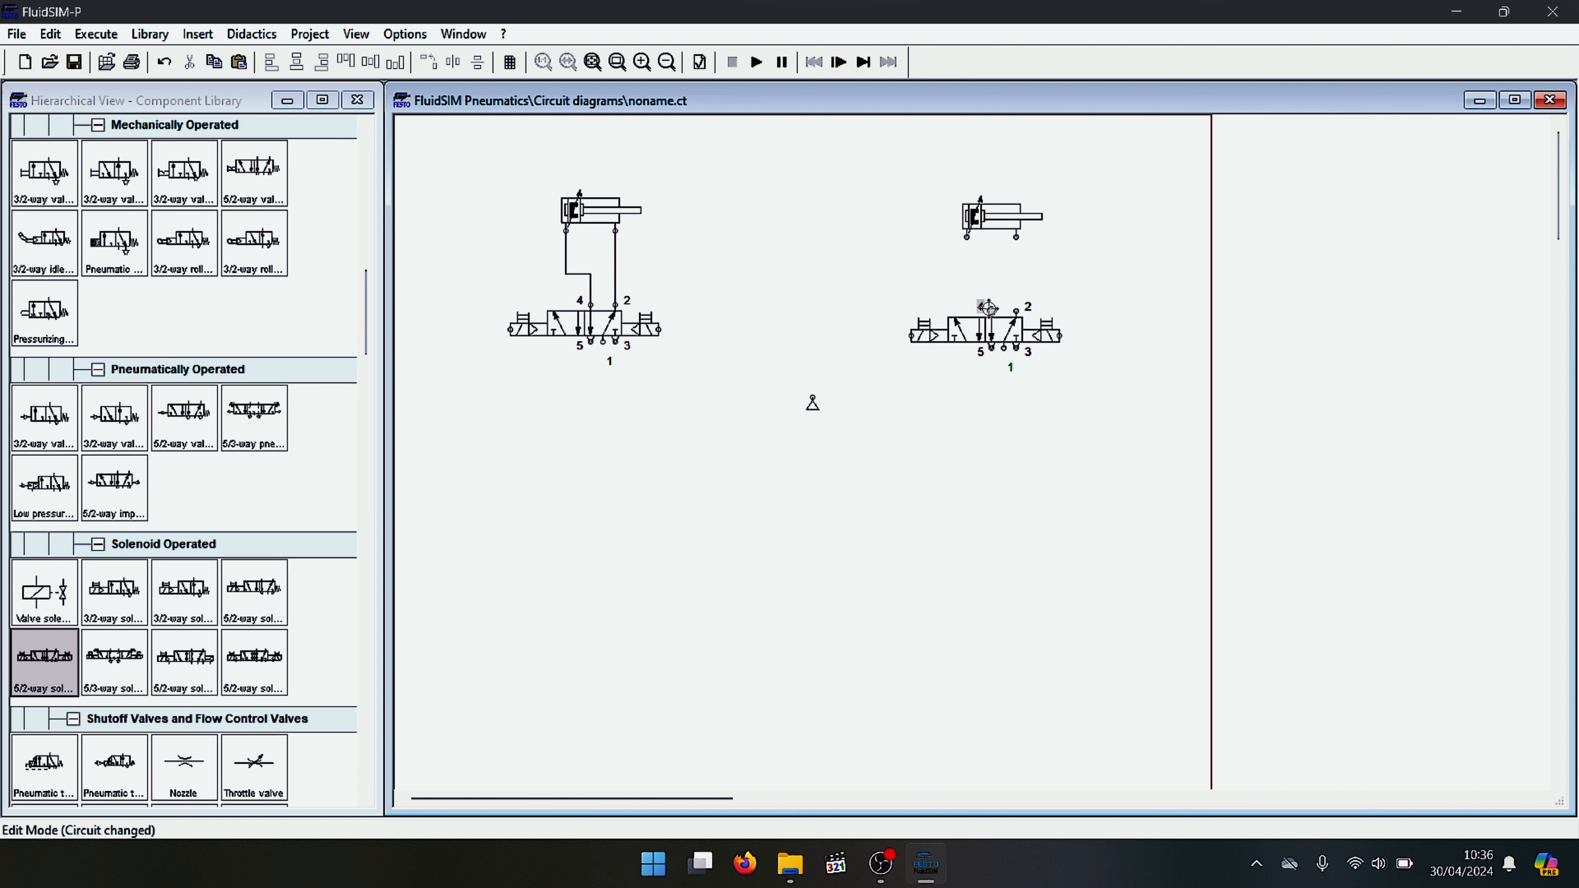
pyautogui.moveTo(969, 242); pyautogui.dragTo(1015, 239)
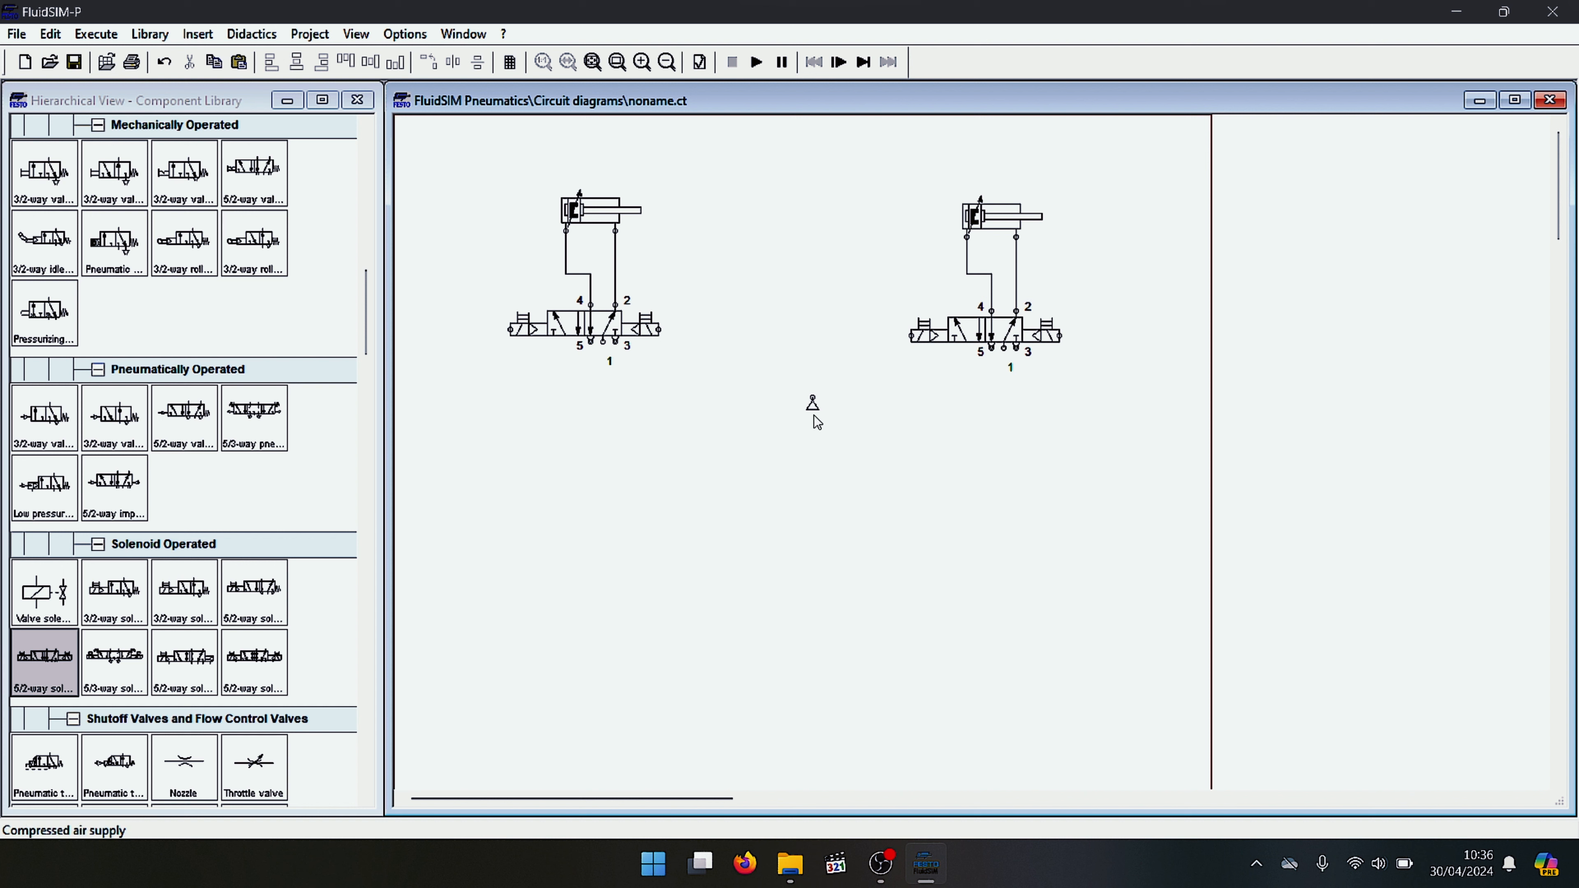
# Reposition the compressed air supply between the two valves and connect it to port 1 of both
pyautogui.moveTo(813, 405); pyautogui.dragTo(786, 437)
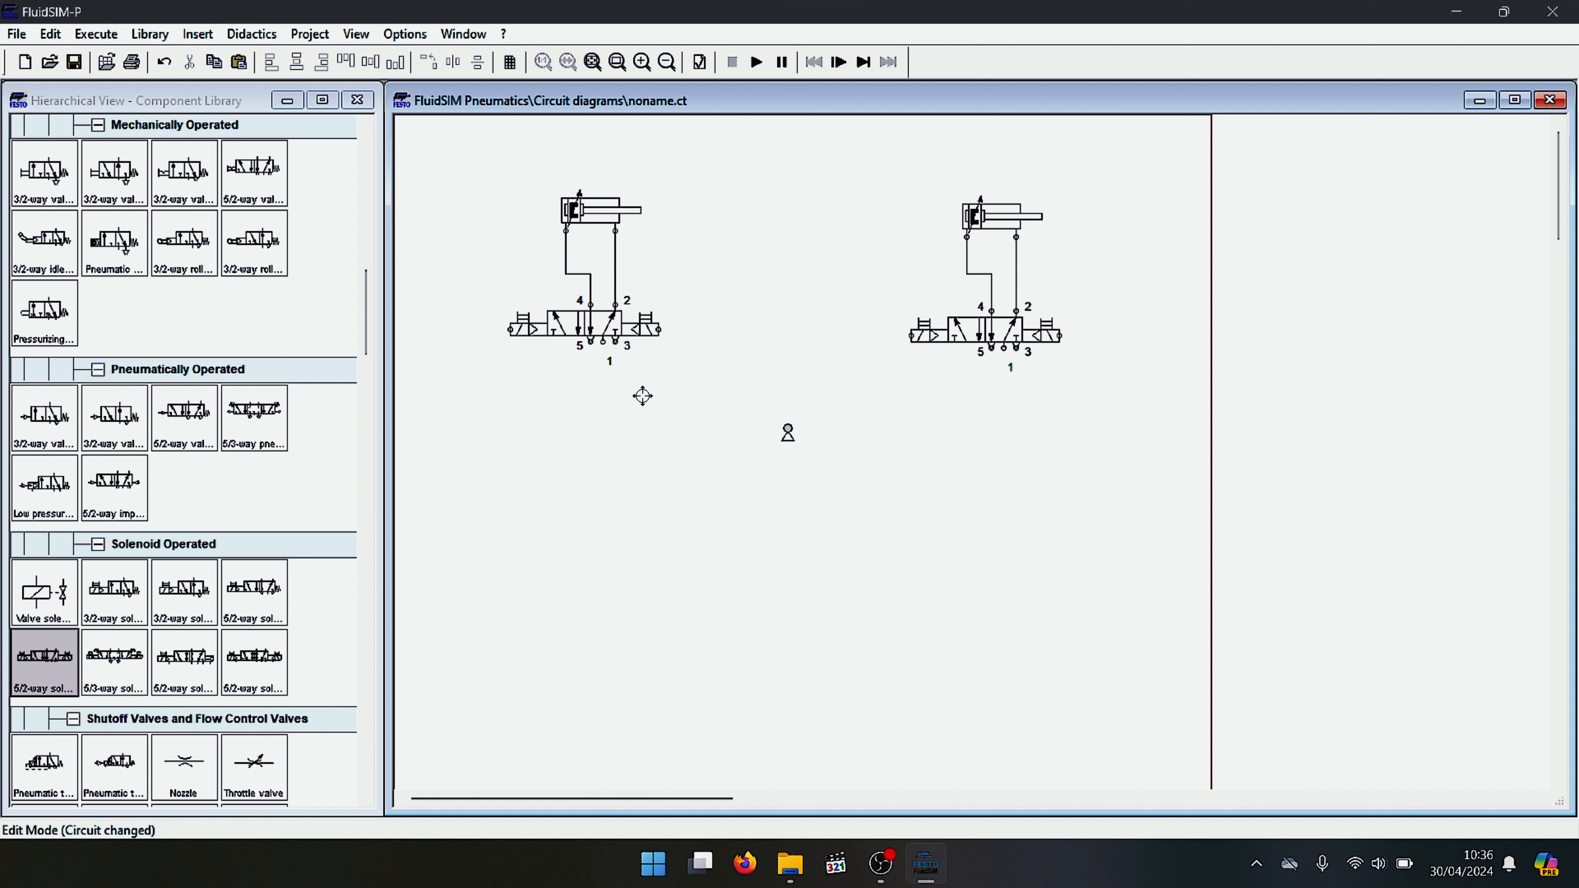
pyautogui.moveTo(602, 341); pyautogui.dragTo(788, 427)
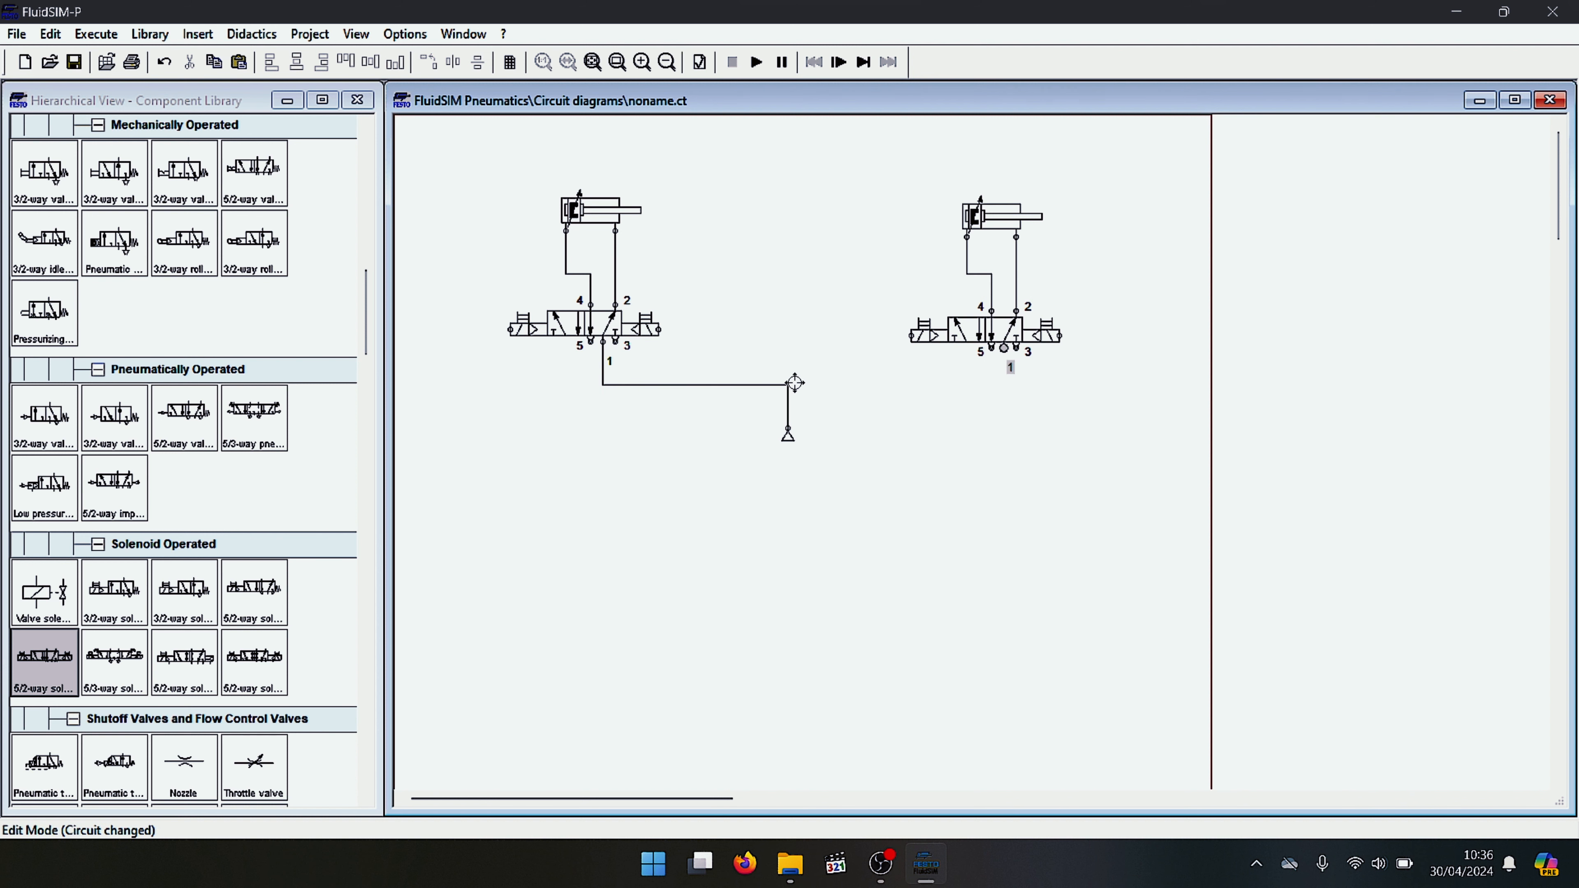
pyautogui.moveTo(787, 385); pyautogui.dragTo(788, 384)
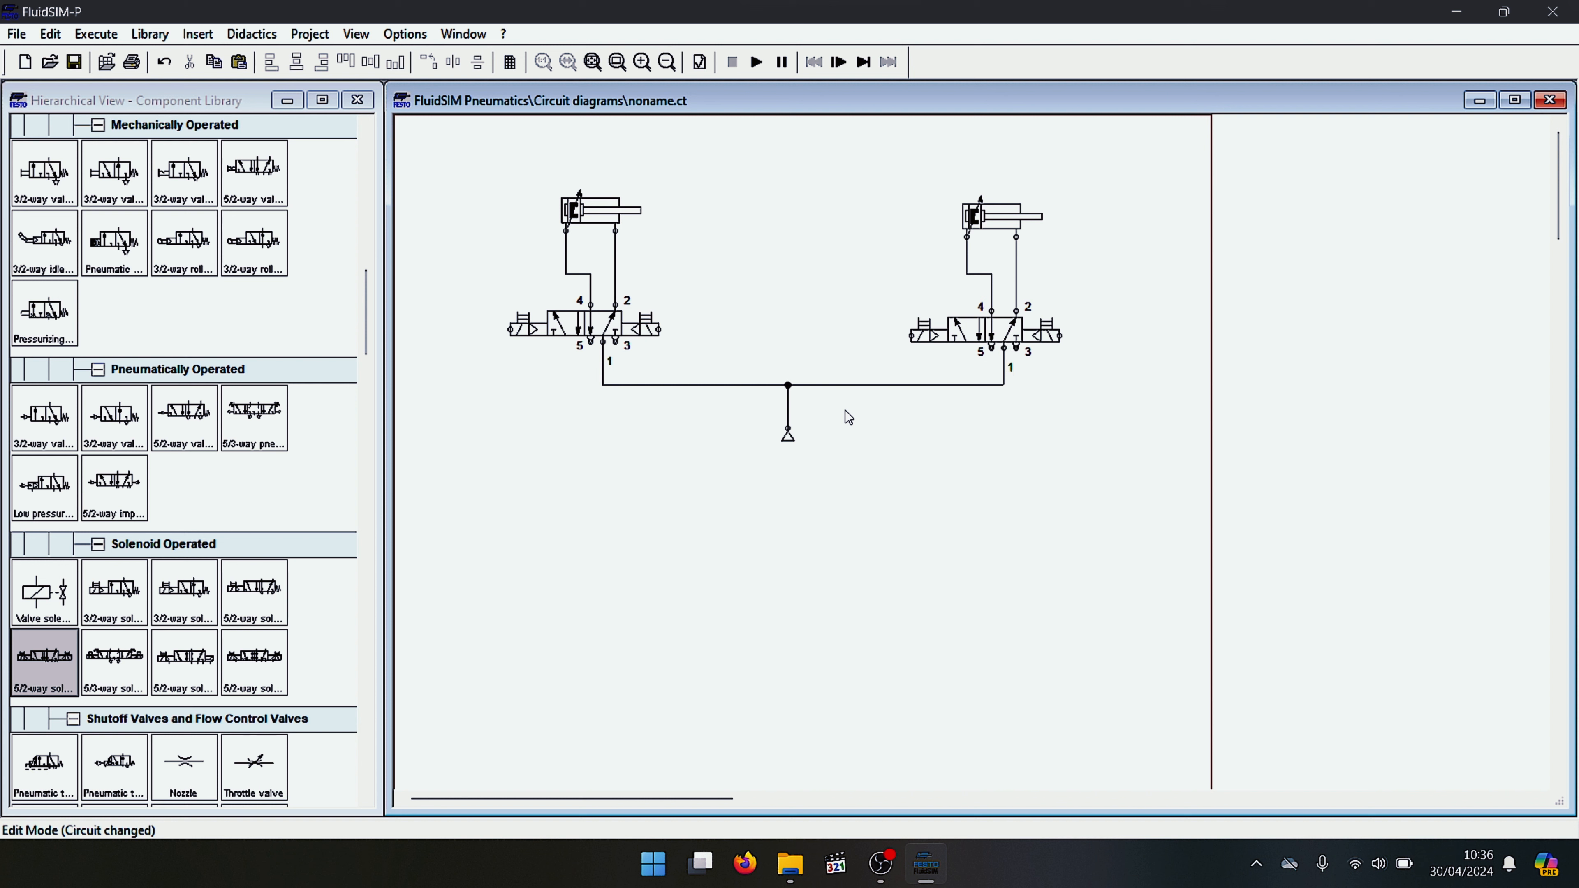
# Add the actuating label s2 to the left cylinder with begin and end positions of 0 mm
pyautogui.doubleClick(608, 224)
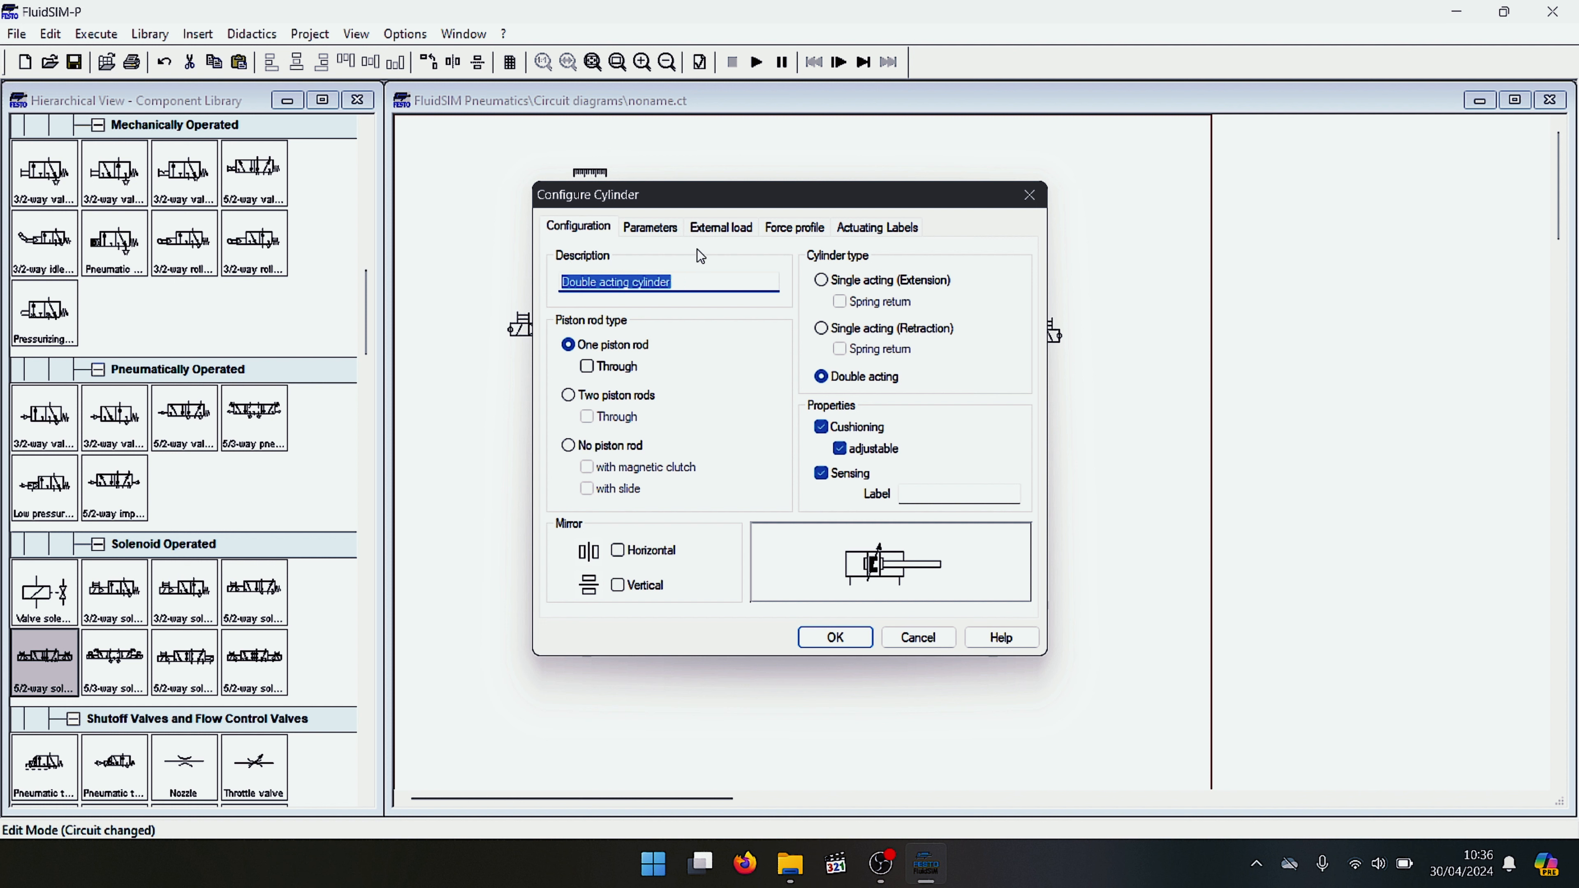
pyautogui.click(880, 228)
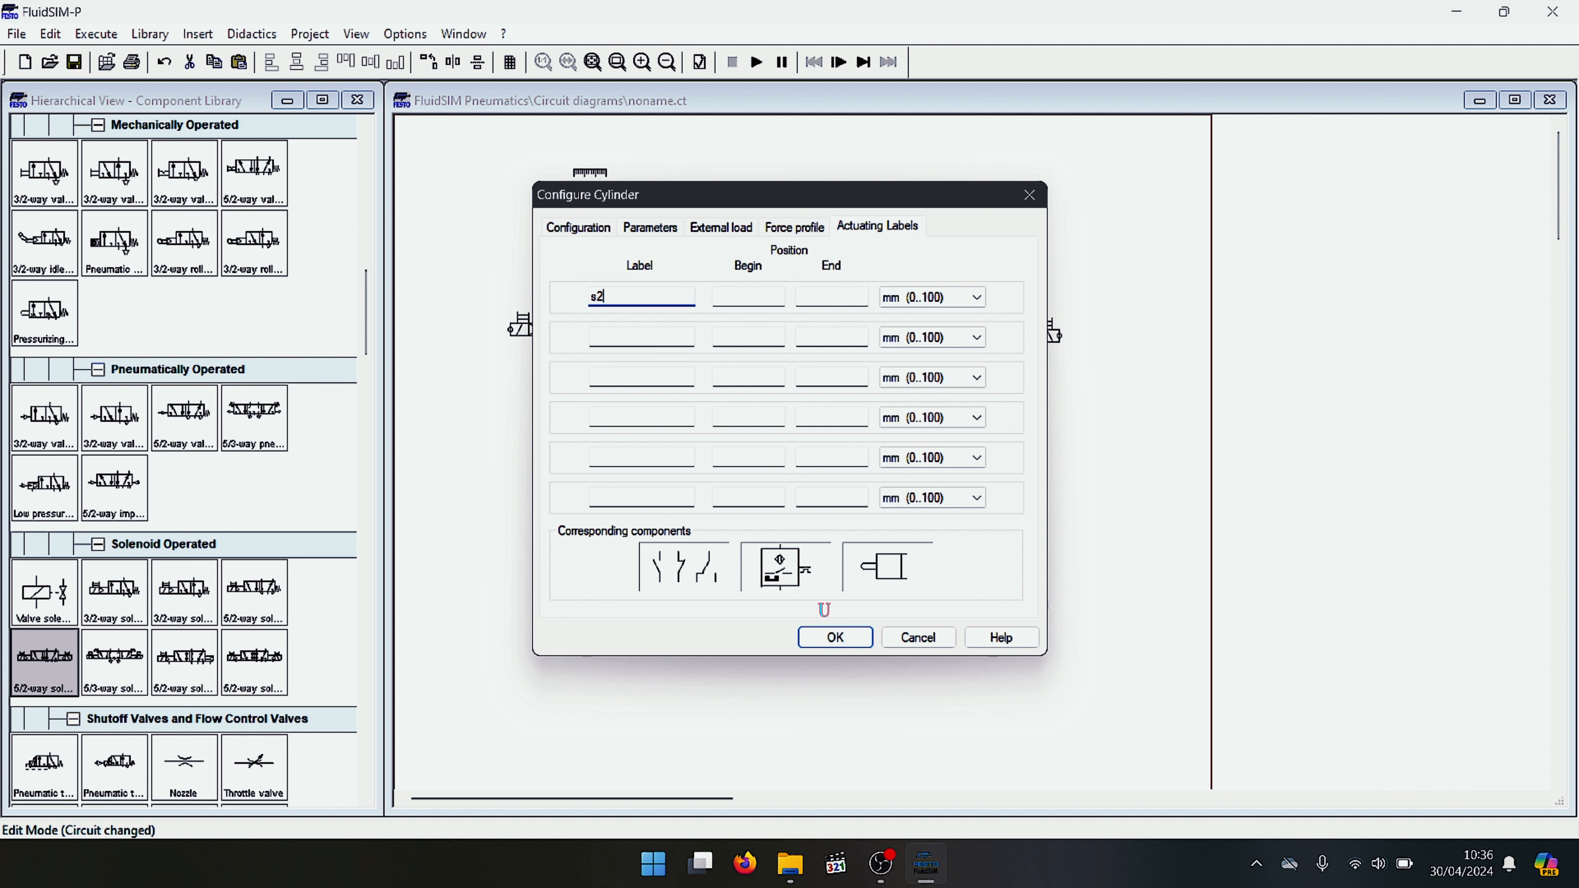
pyautogui.press('Tab')
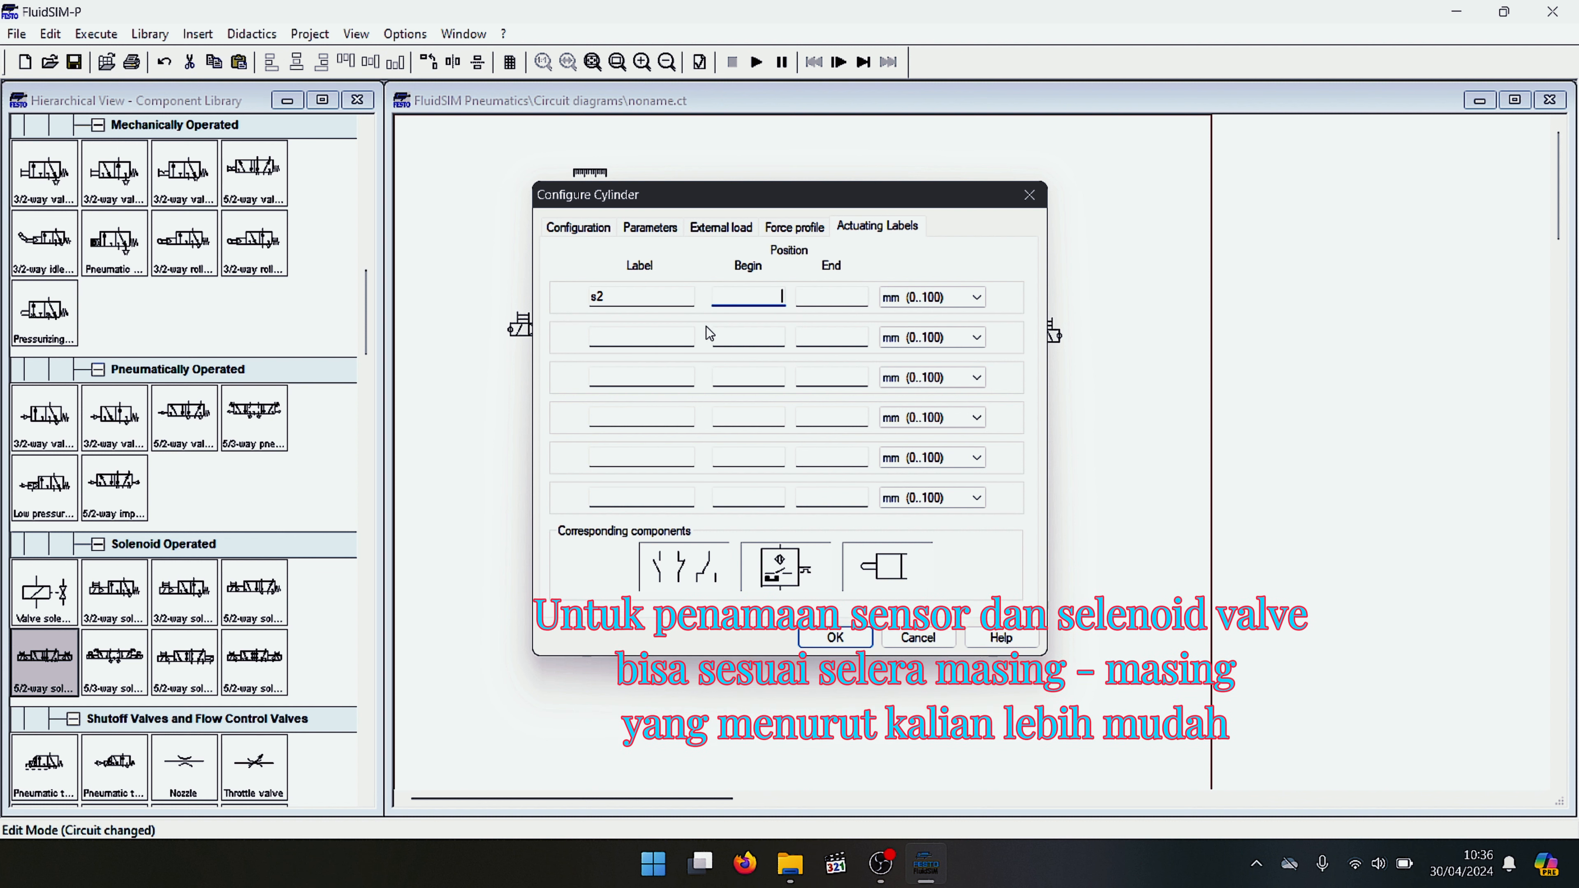
pyautogui.write('0')
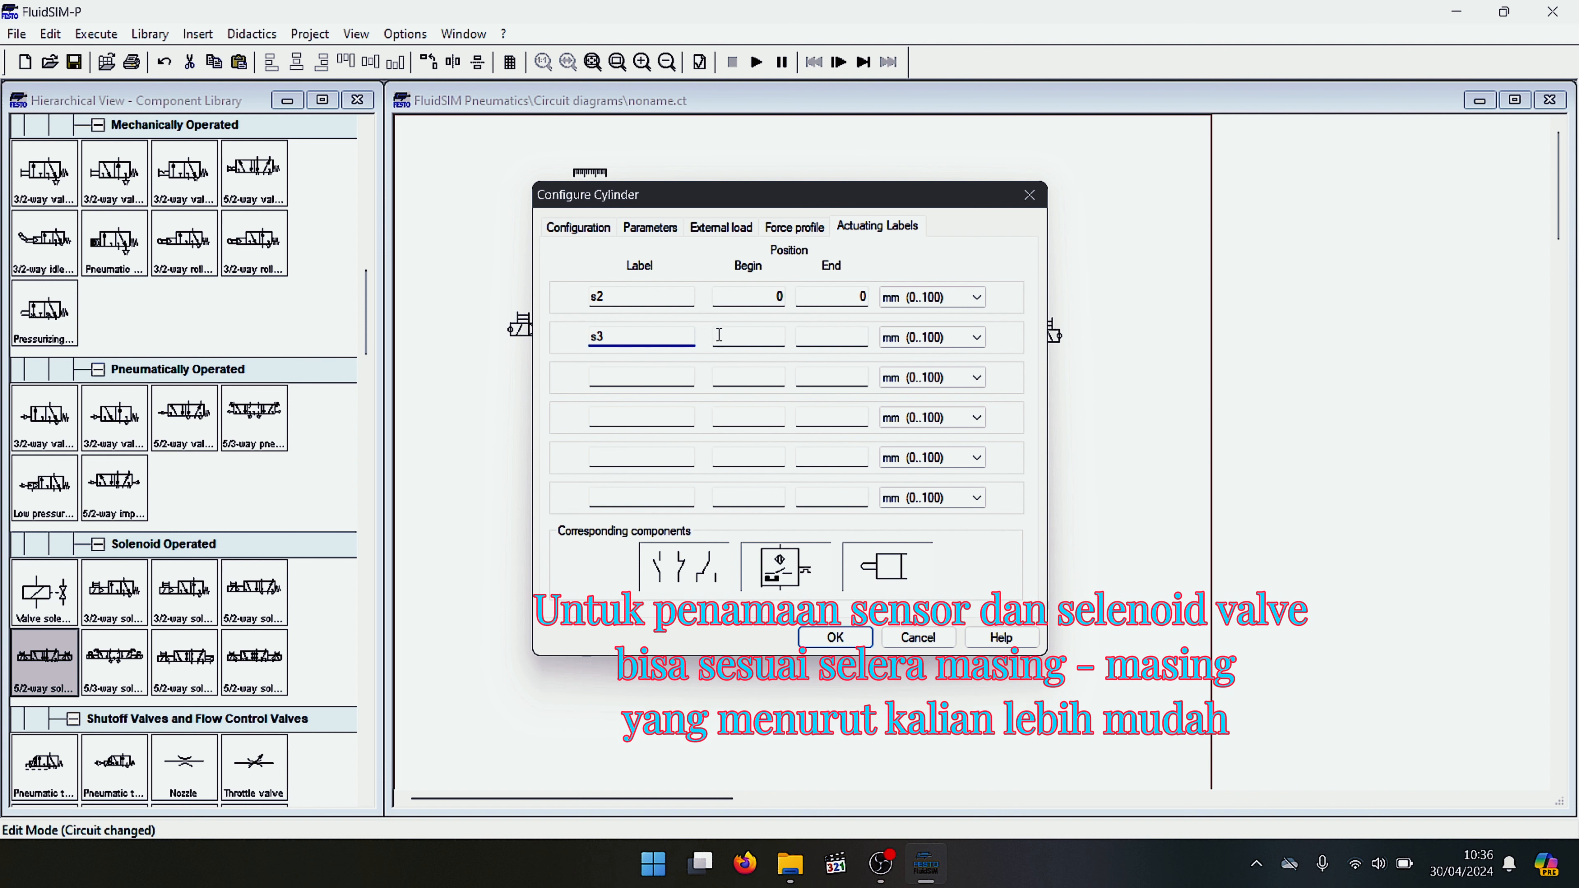
# Add the actuating label s3 to the left cylinder with begin and end positions of 100 mm and apply the configuration
pyautogui.click(882, 335)
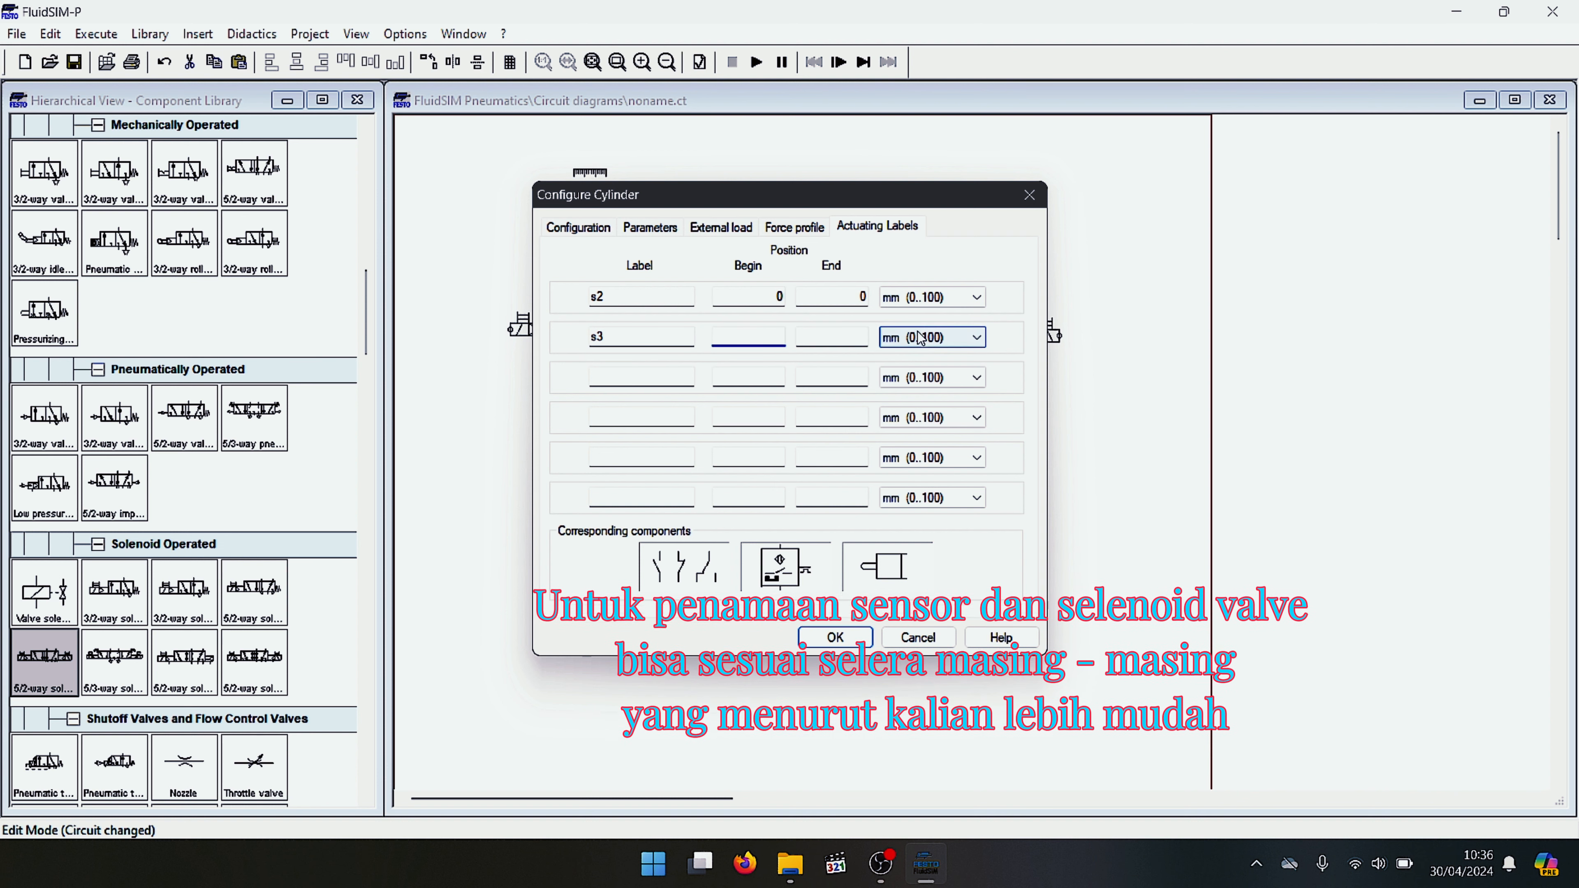
pyautogui.click(913, 367)
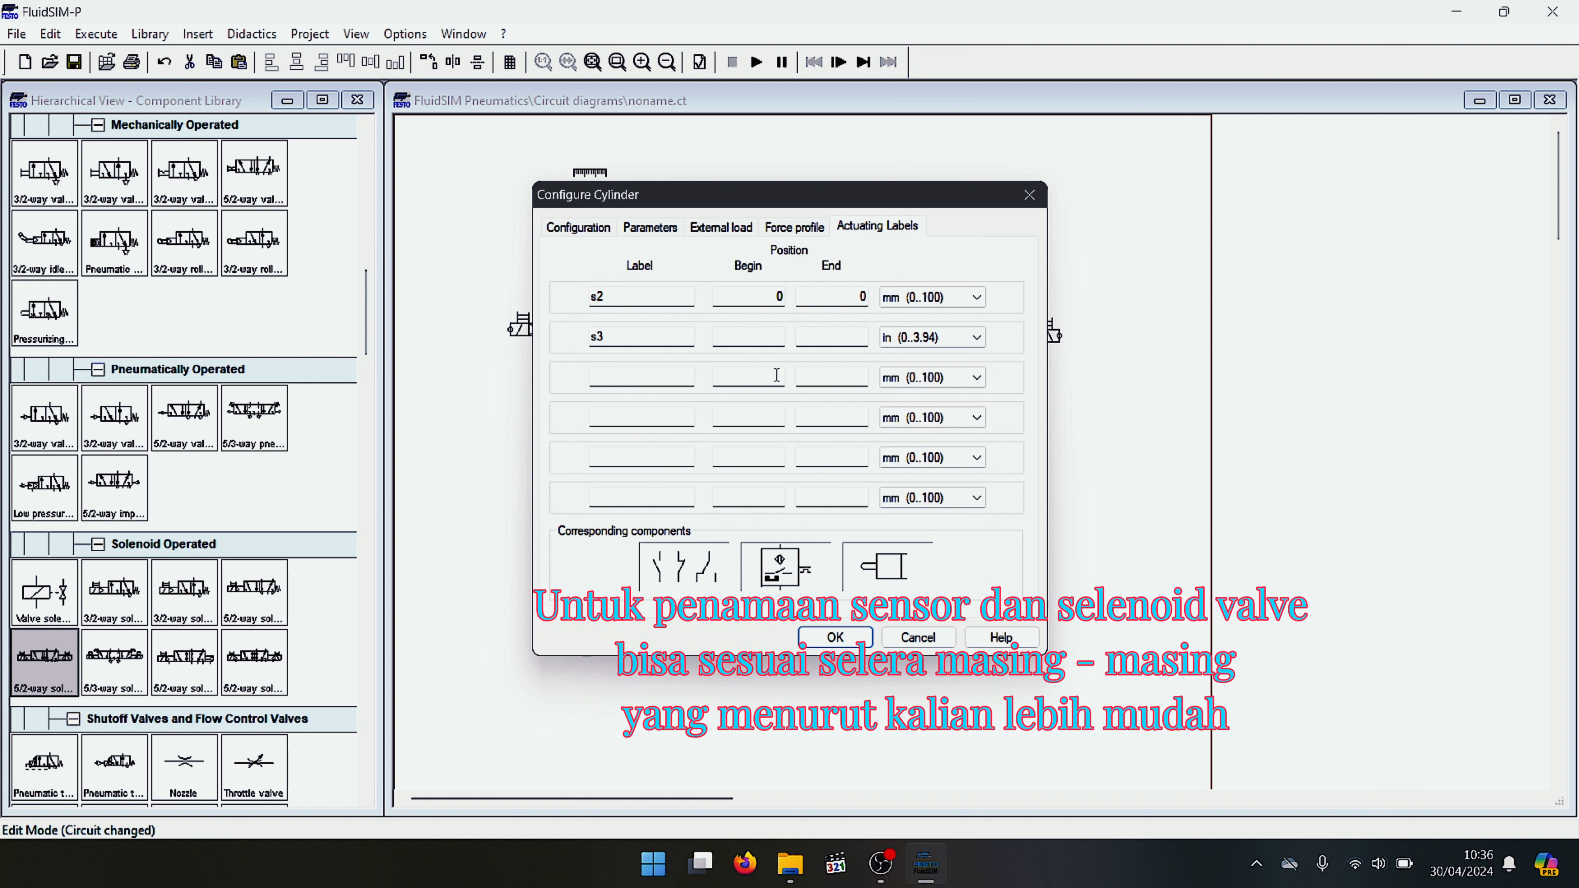
pyautogui.click(765, 341)
pyautogui.write('3')
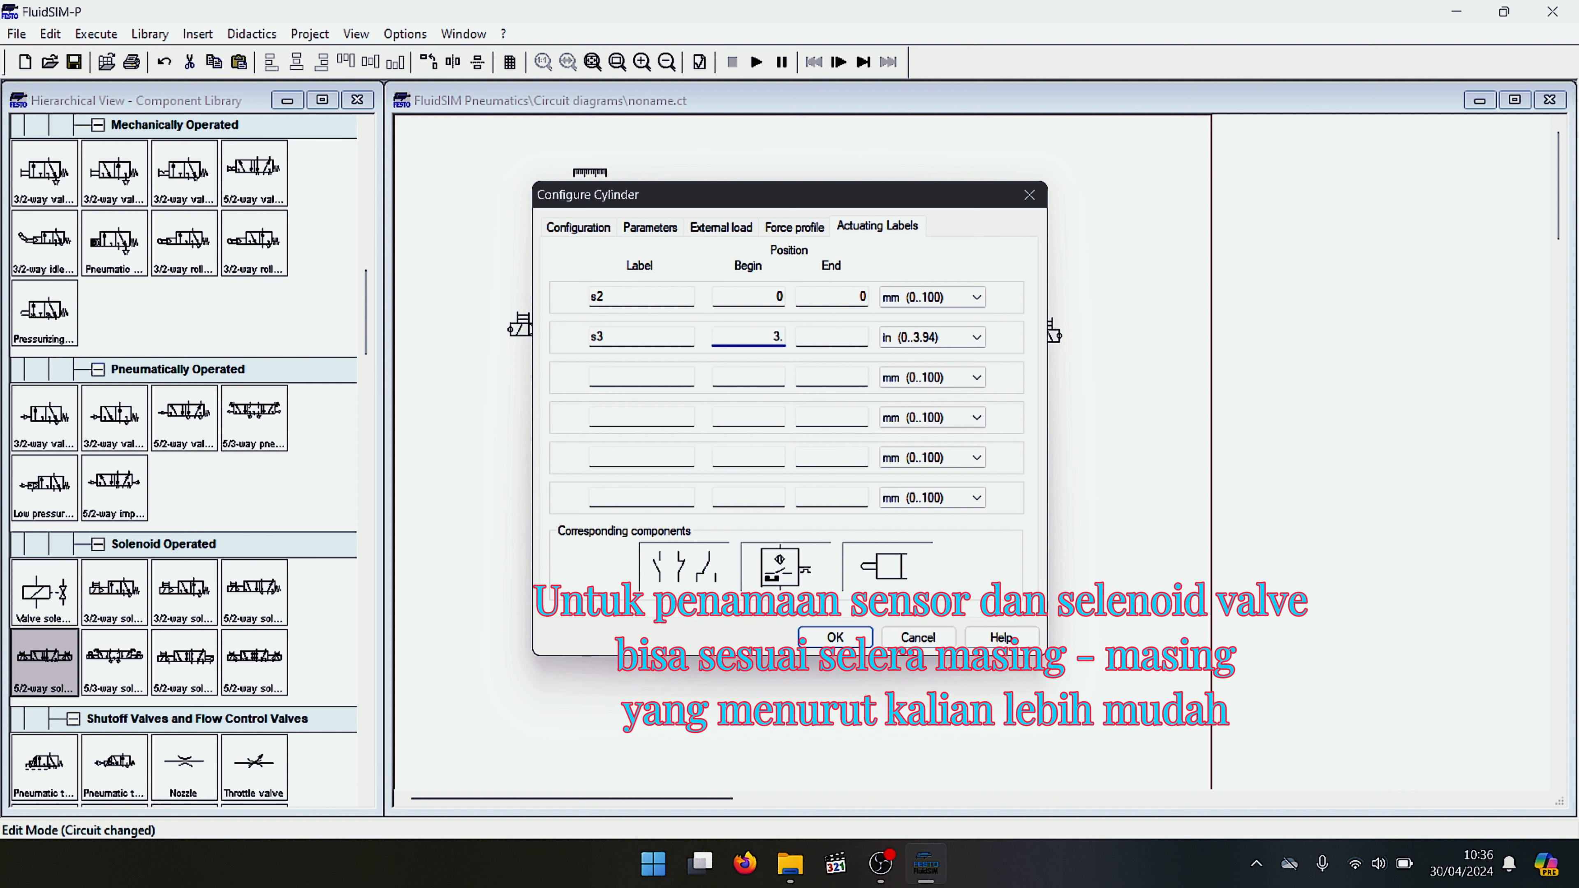
pyautogui.write('.94')
pyautogui.click(893, 346)
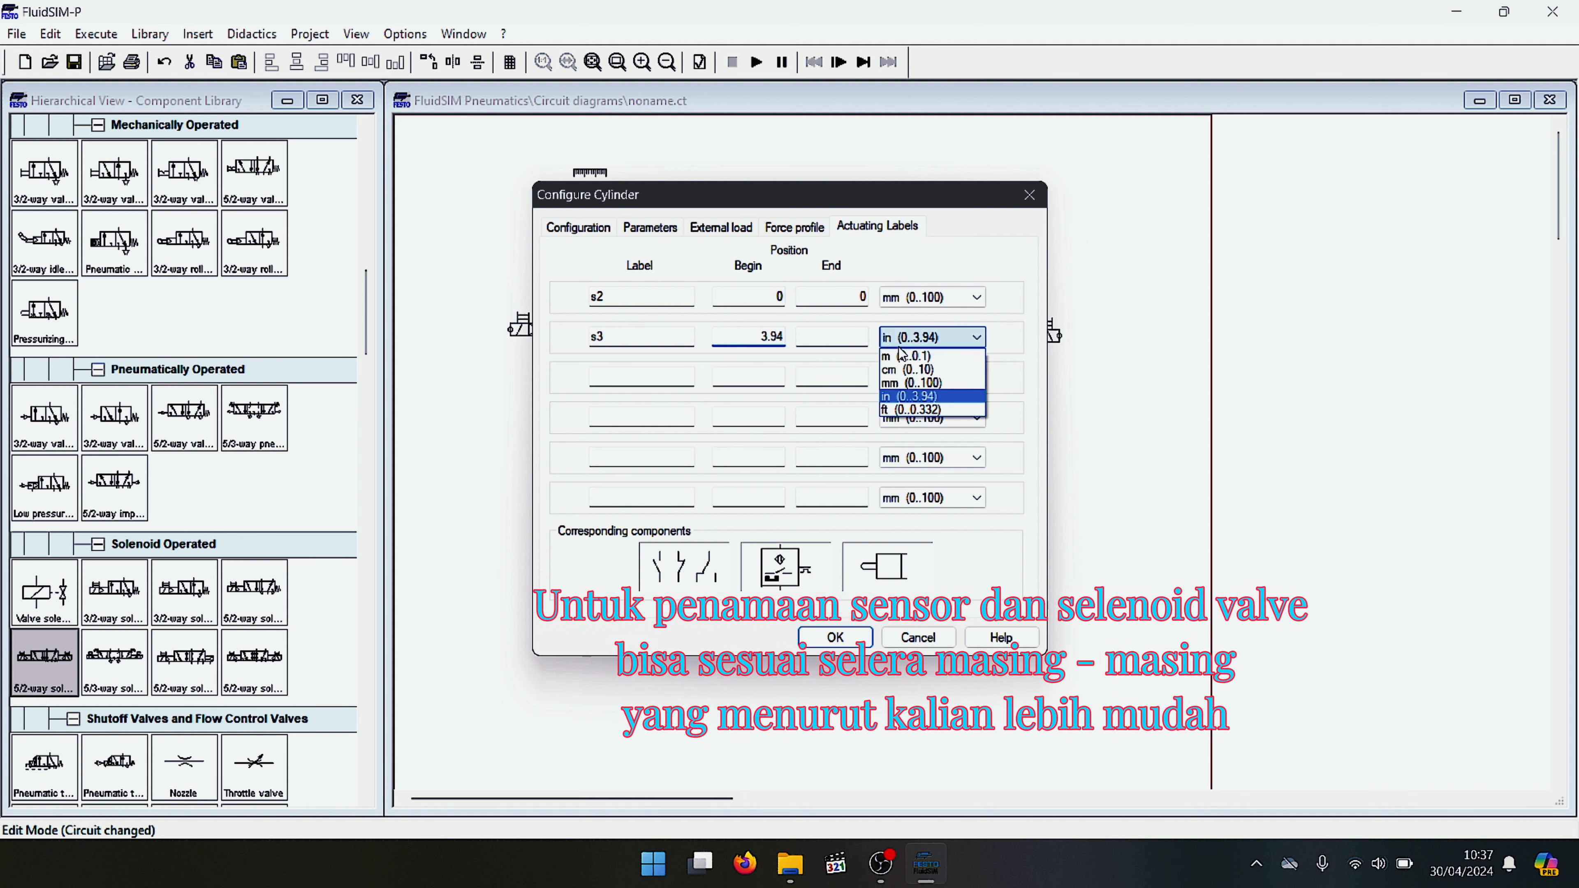
pyautogui.click(901, 355)
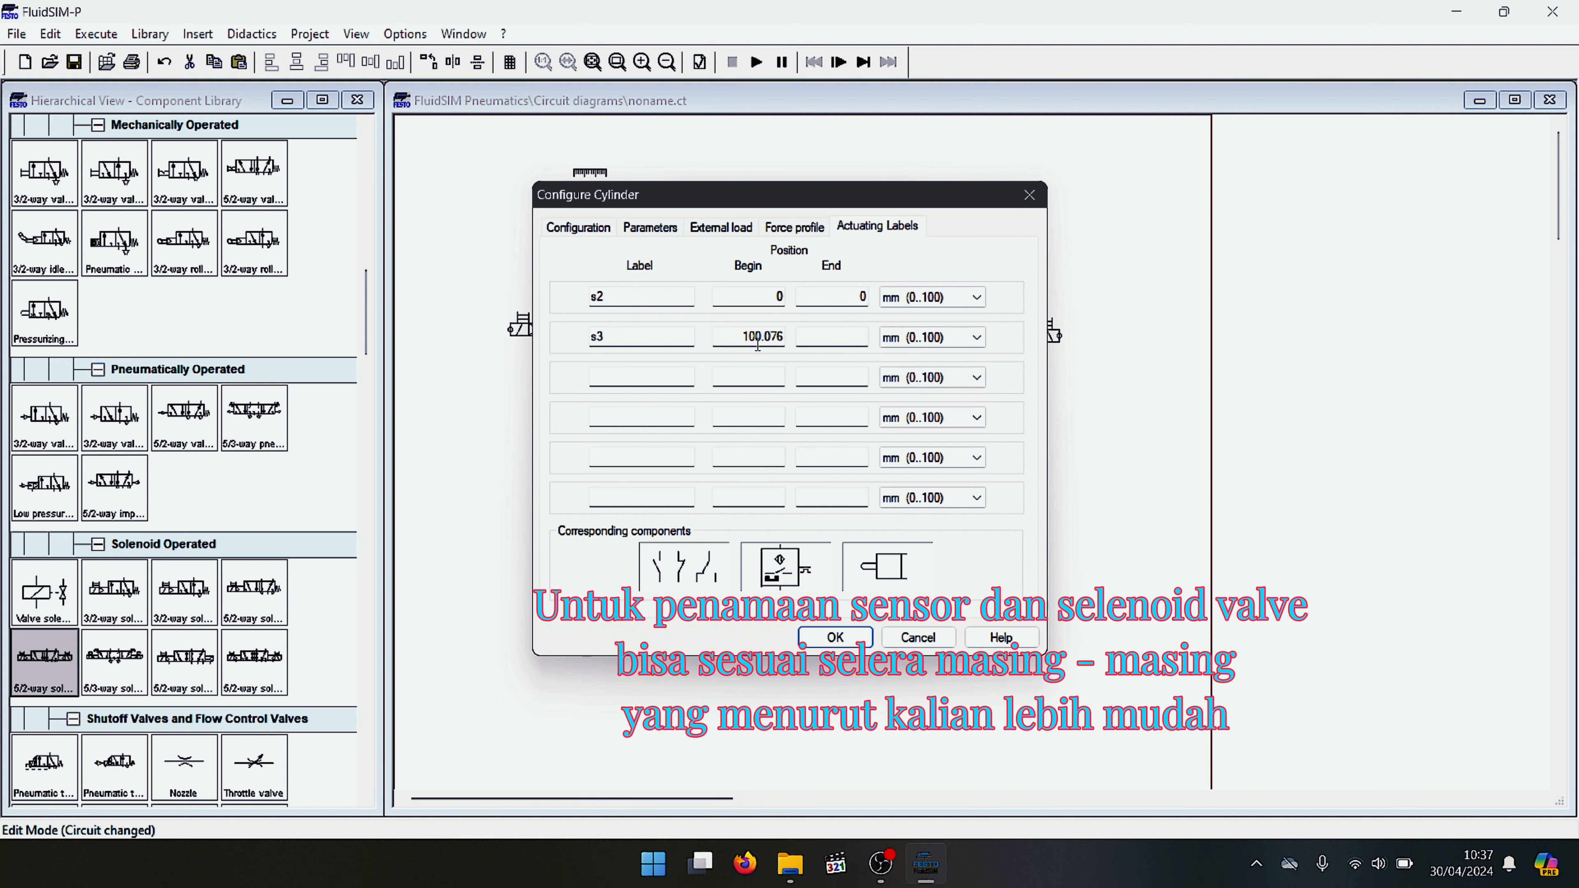
pyautogui.click(811, 377)
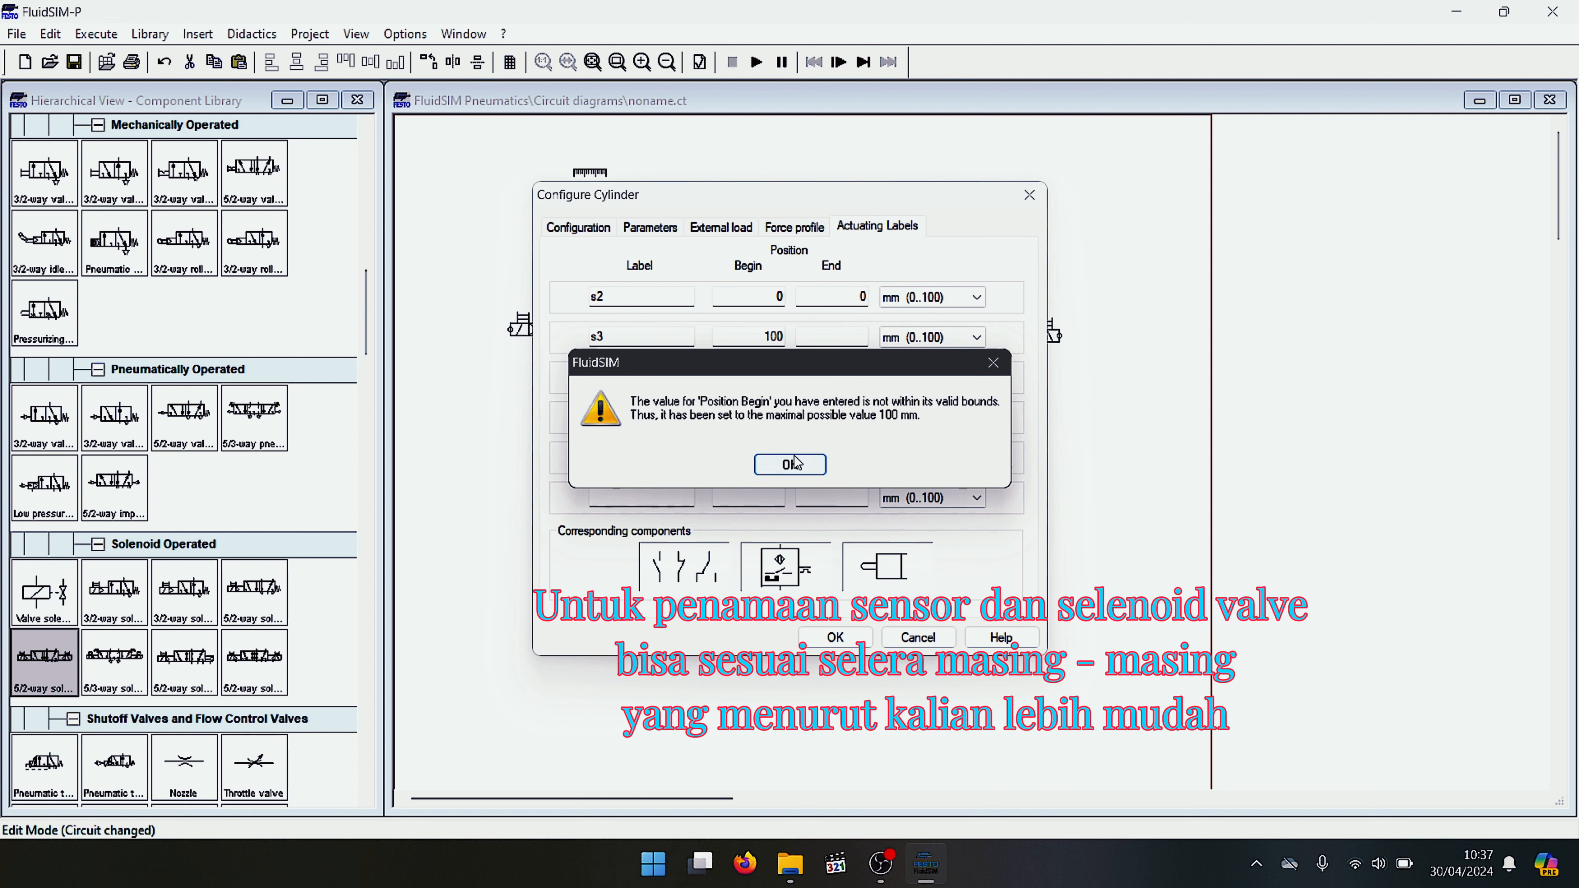
pyautogui.press('Return')
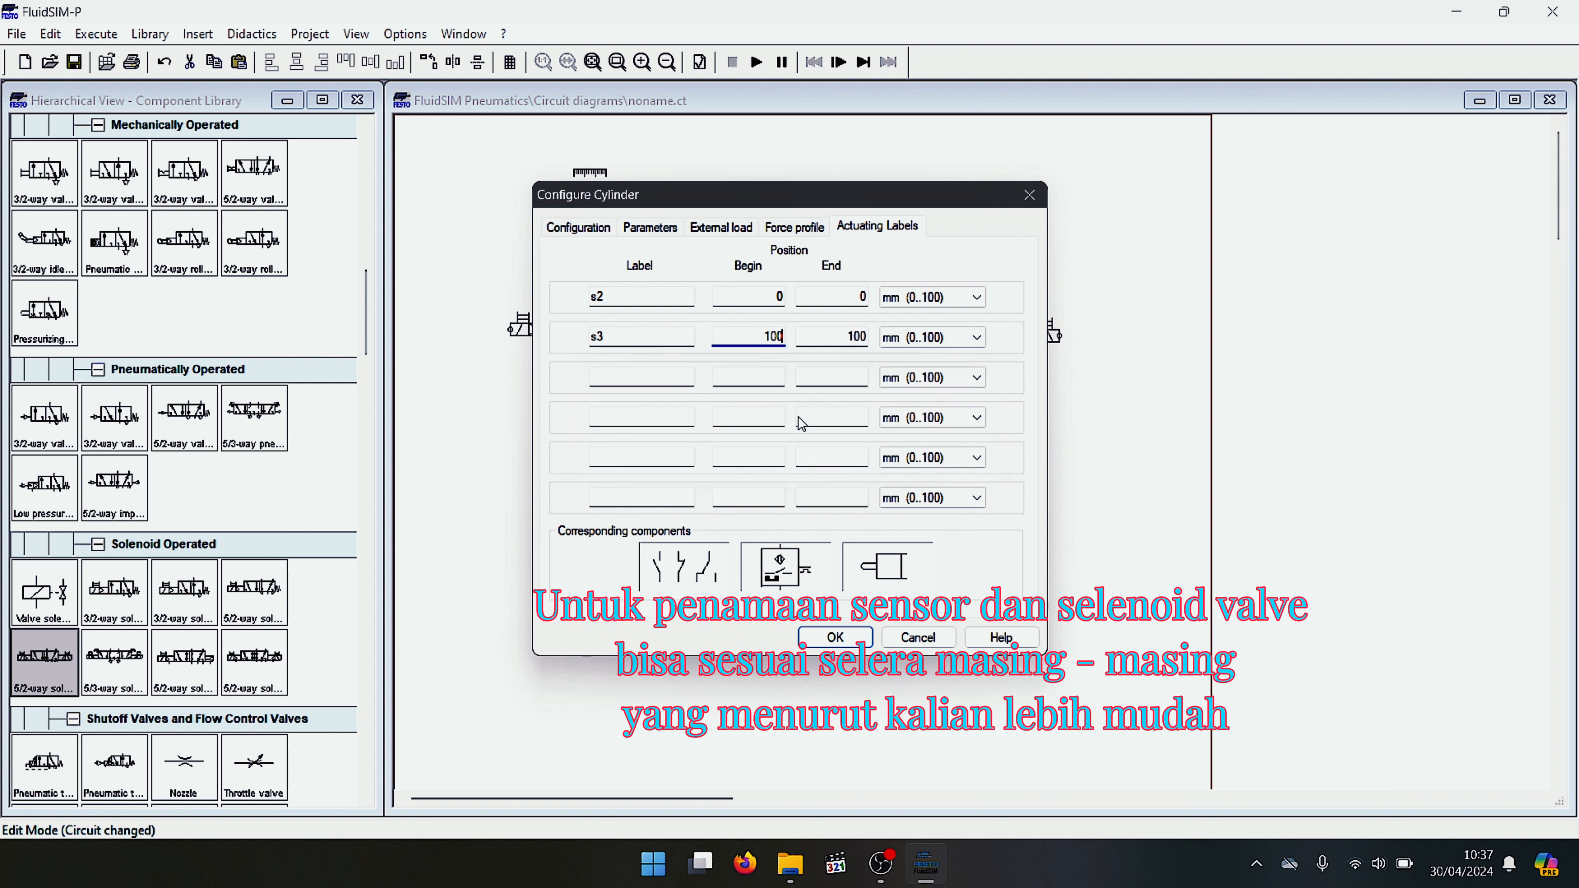
pyautogui.click(850, 639)
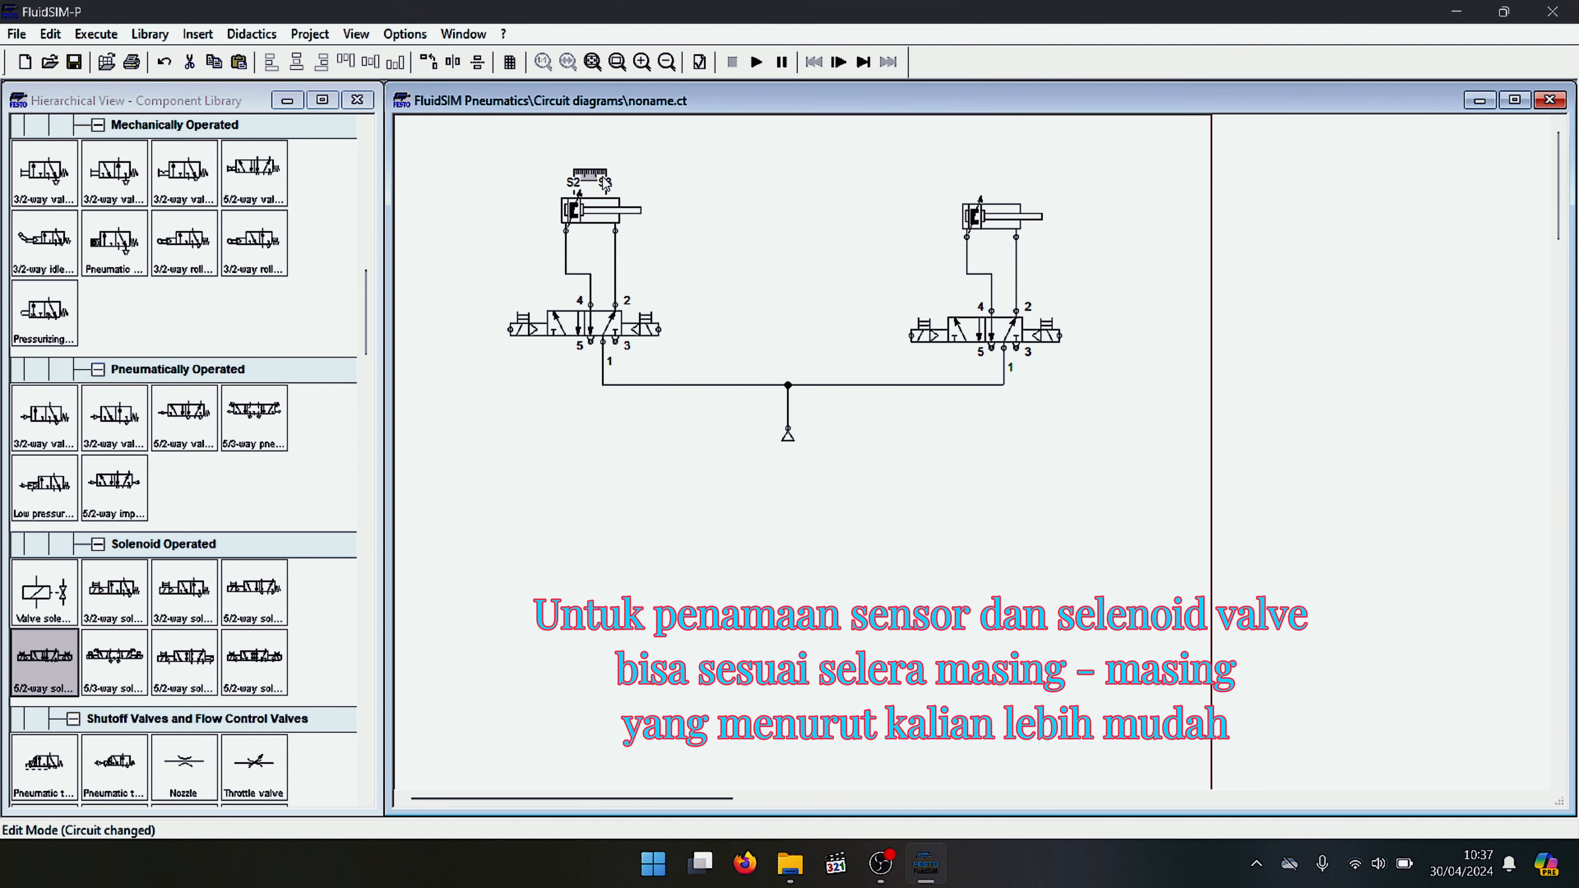
# Move the left cylinder's distance rule to the end of its piston rod and check the label positions
pyautogui.moveTo(590, 177); pyautogui.dragTo(659, 185)
pyautogui.doubleClick(658, 184)
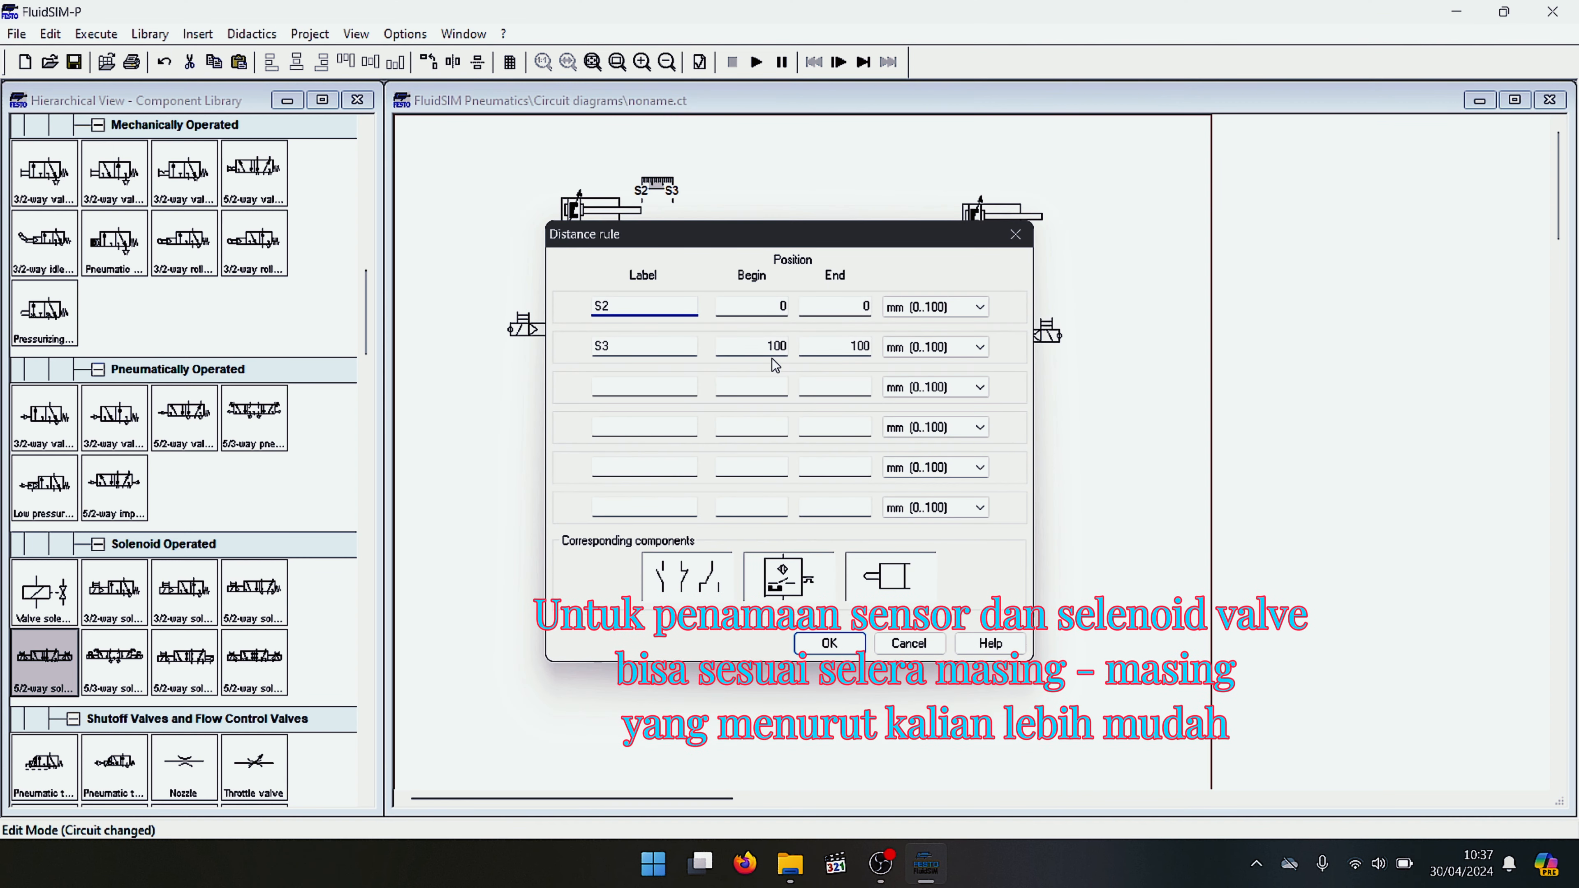
pyautogui.doubleClick(775, 346)
pyautogui.click(849, 648)
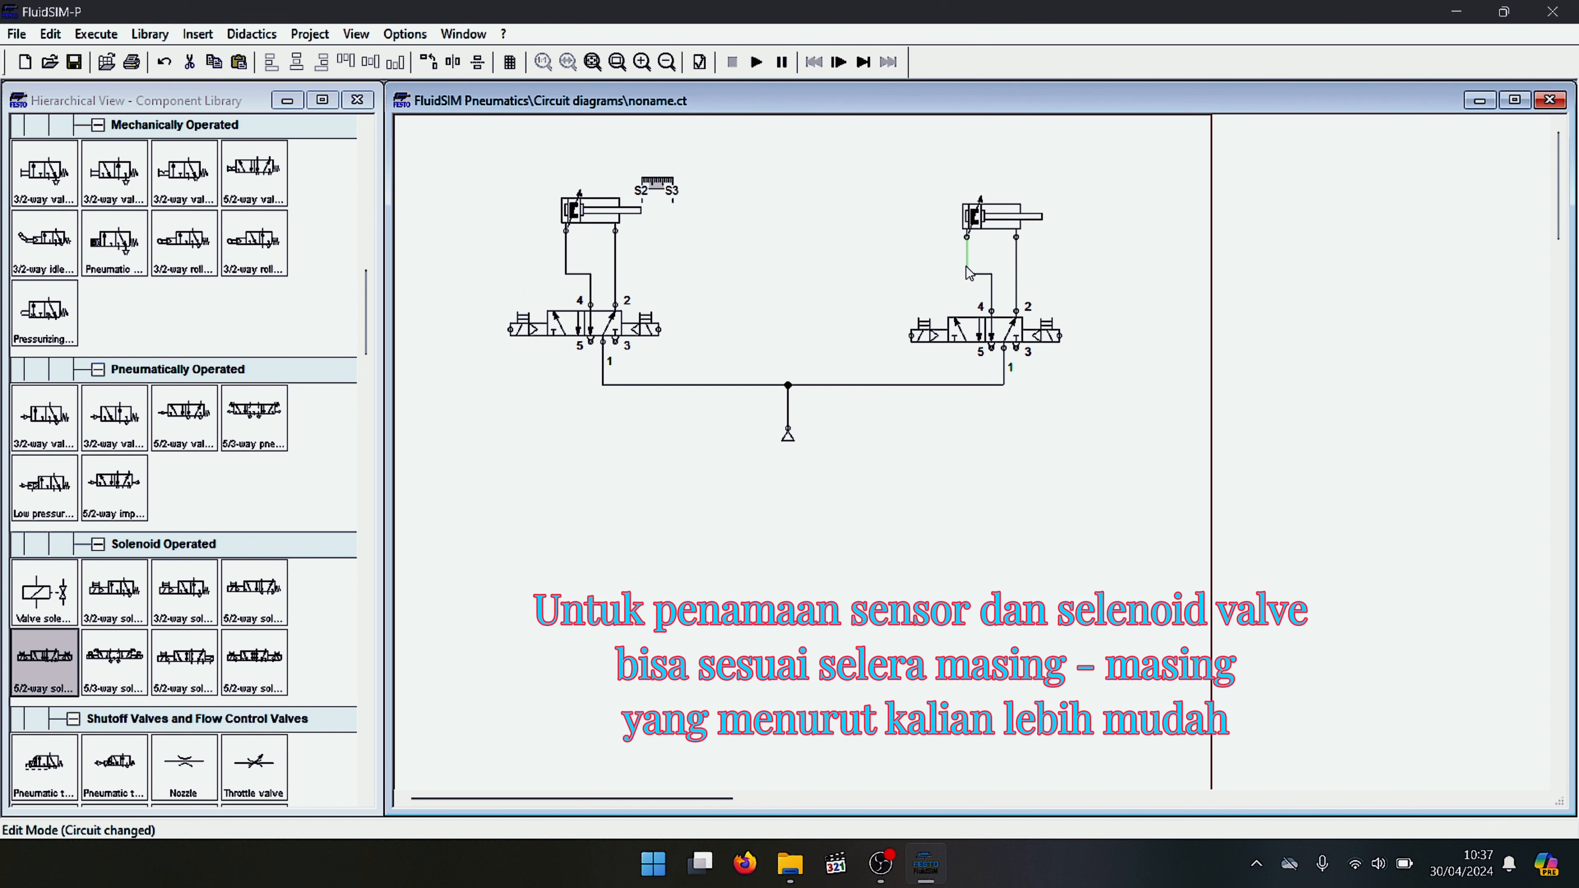
# Set the begin and end positions of the right cylinder's second actuating label to 100 mm
pyautogui.doubleClick(980, 221)
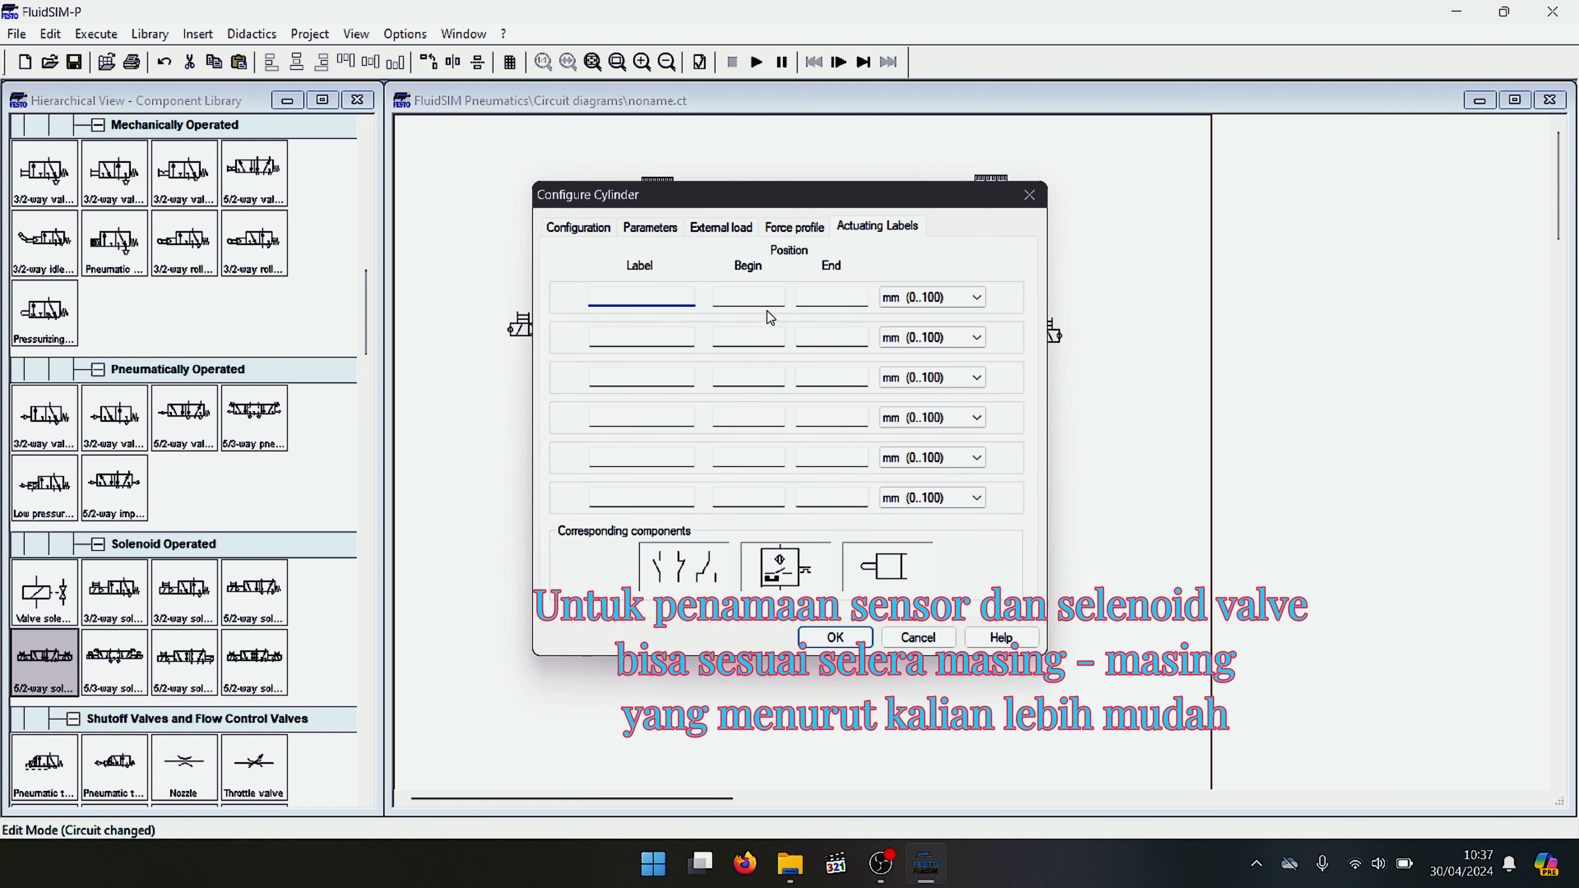
pyautogui.click(733, 338)
pyautogui.write('100')
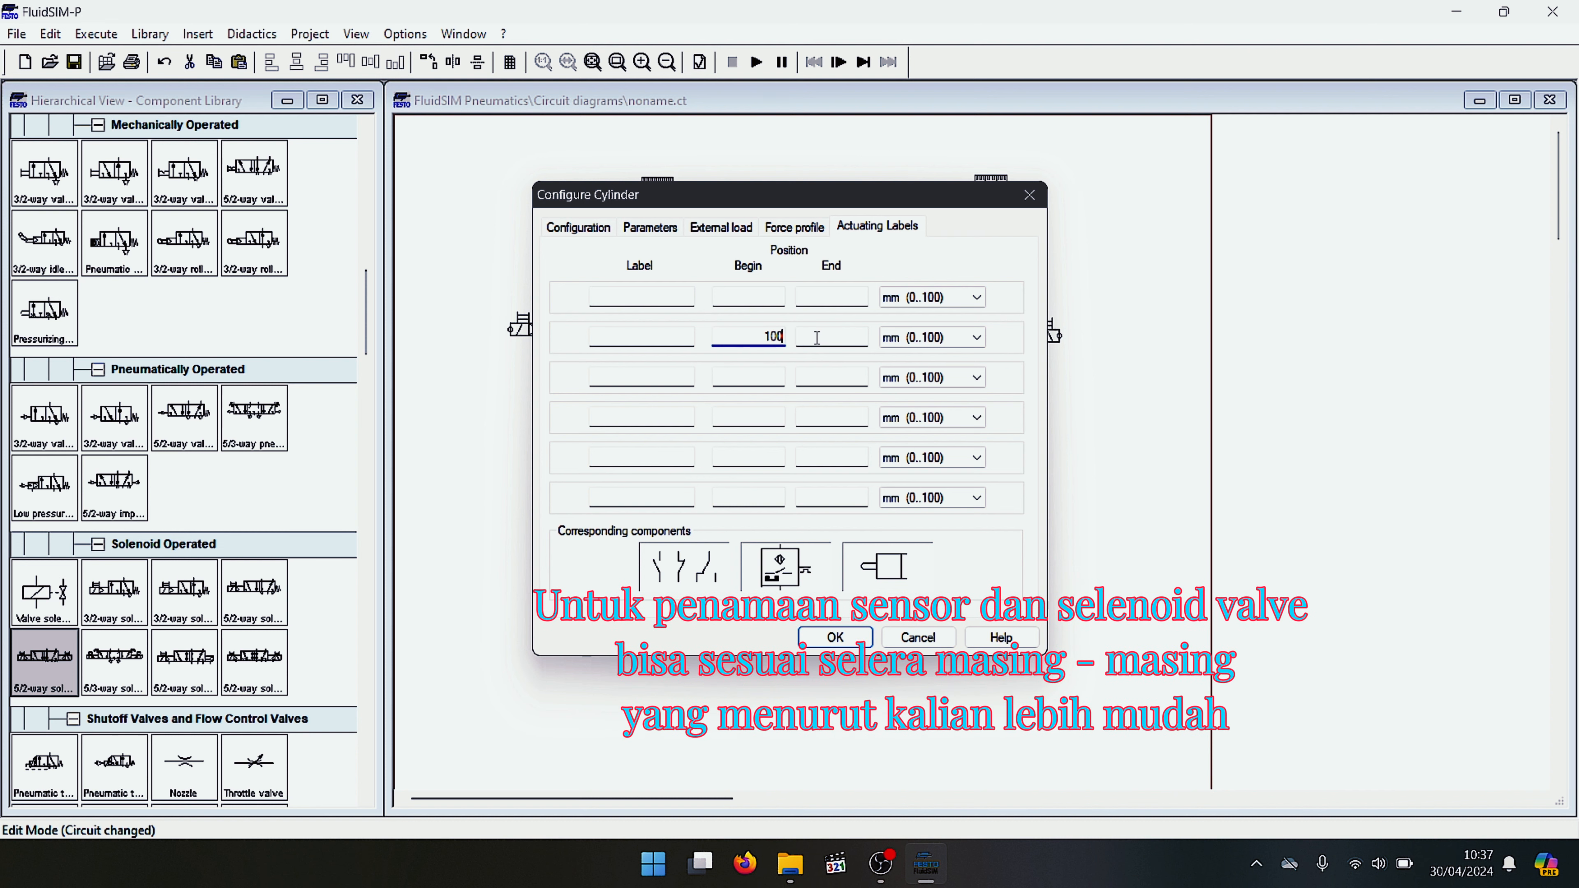
pyautogui.press('Tab')
pyautogui.write('100')
# Add s4 as the right cylinder's first actuating label with begin and end positions of 0 mm
pyautogui.click(665, 337)
pyautogui.click(652, 297)
pyautogui.write('s4')
pyautogui.click(746, 298)
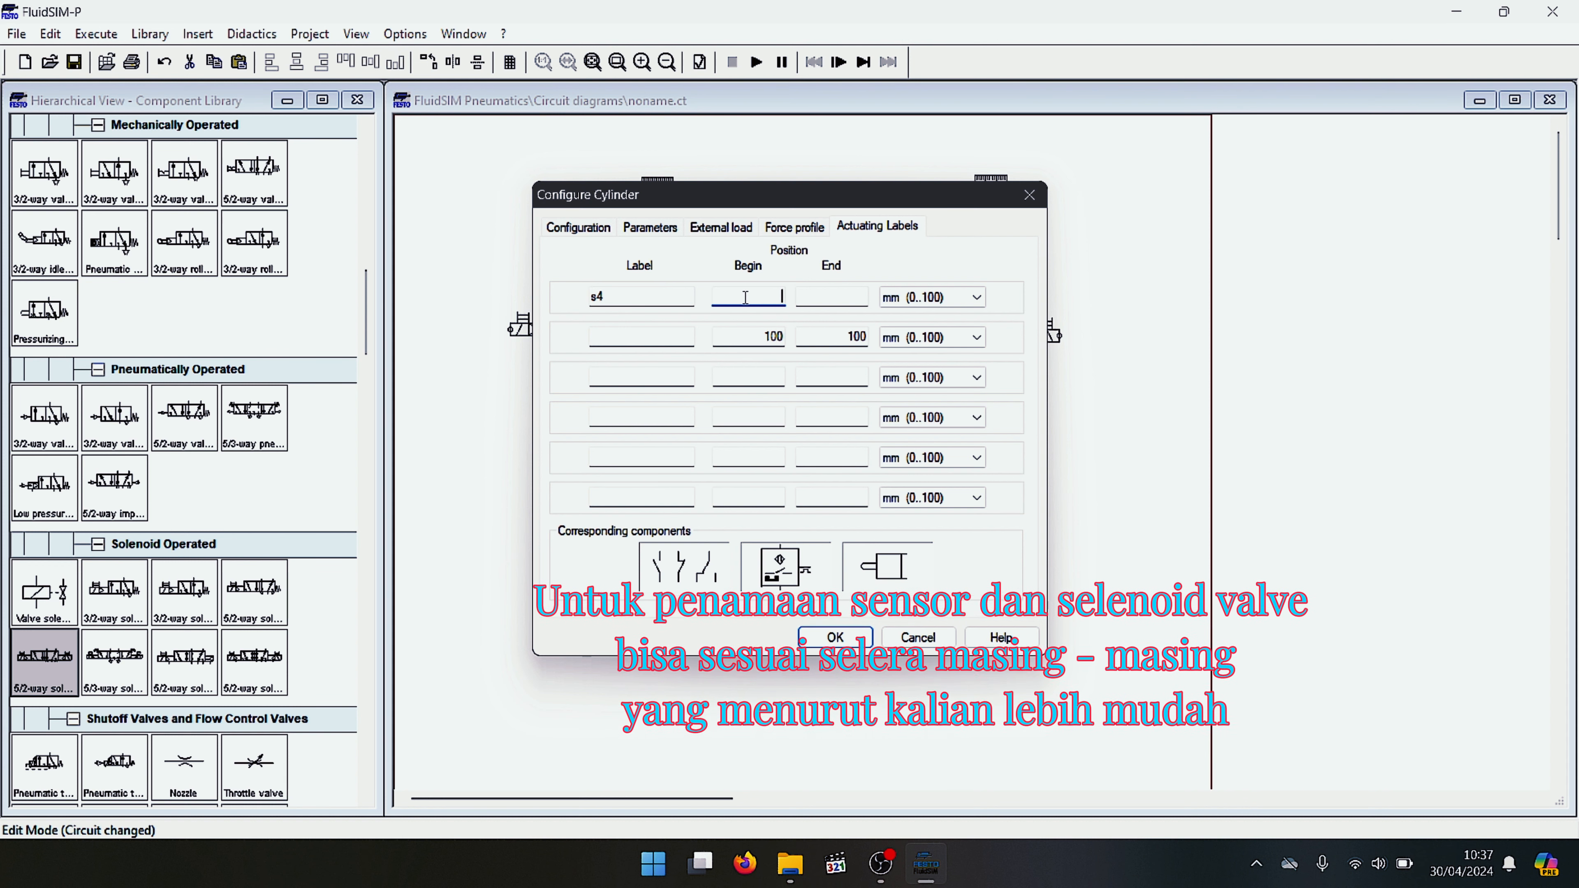
pyautogui.write('0')
pyautogui.click(847, 297)
pyautogui.write('0')
# Name the right cylinder's second actuating label s5 and apply the configuration
pyautogui.click(651, 336)
pyautogui.write('s5')
pyautogui.click(840, 635)
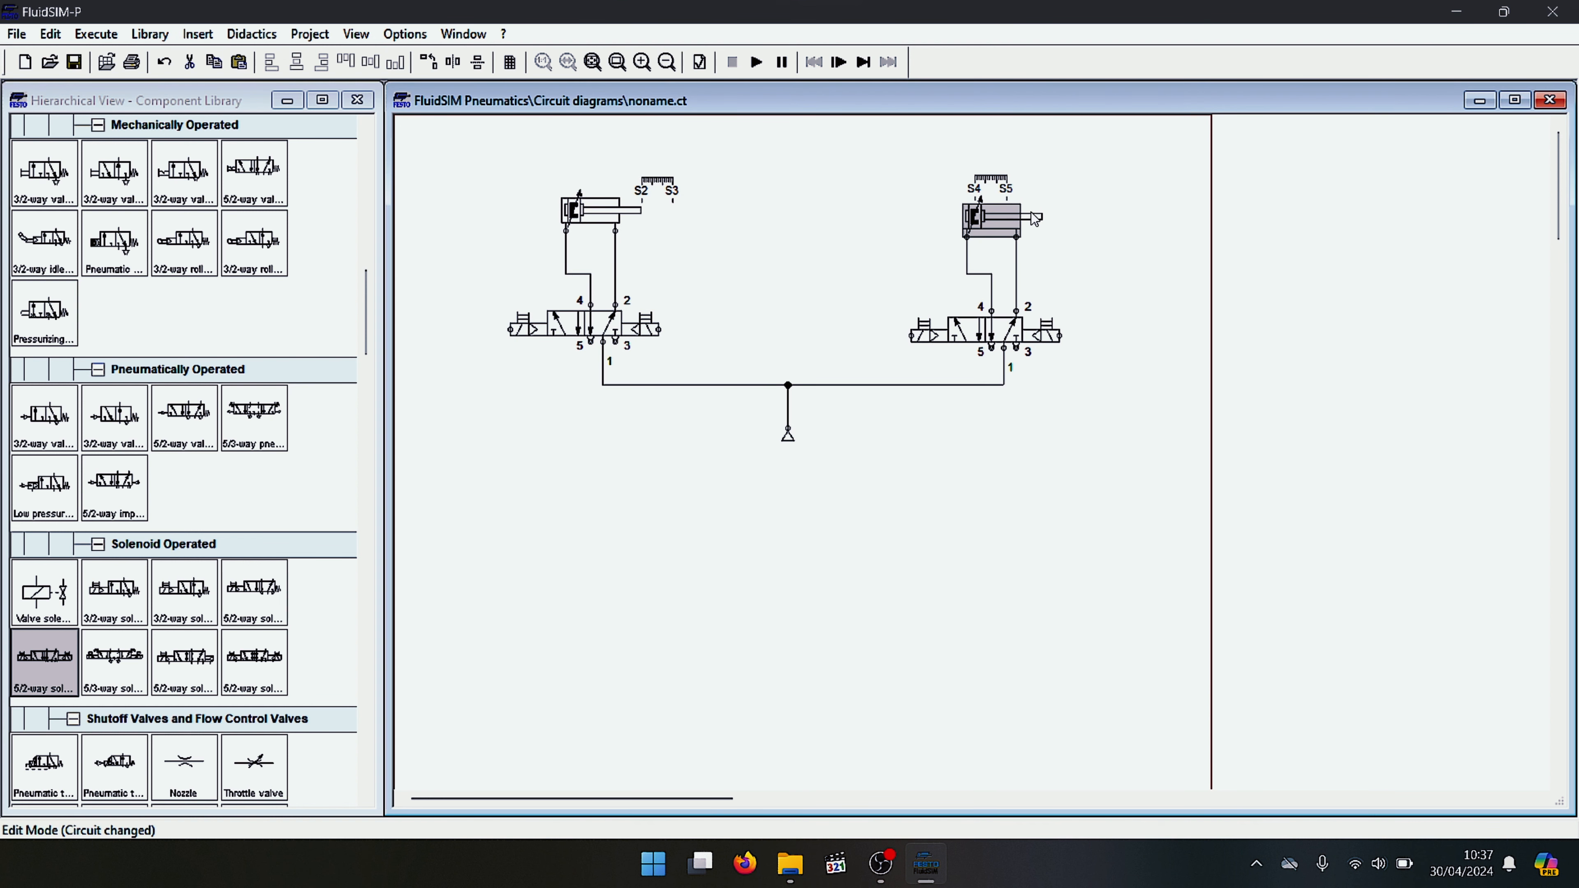
# Move the right cylinder's distance rule to the end of its piston rod
pyautogui.moveTo(991, 179); pyautogui.dragTo(1058, 189)
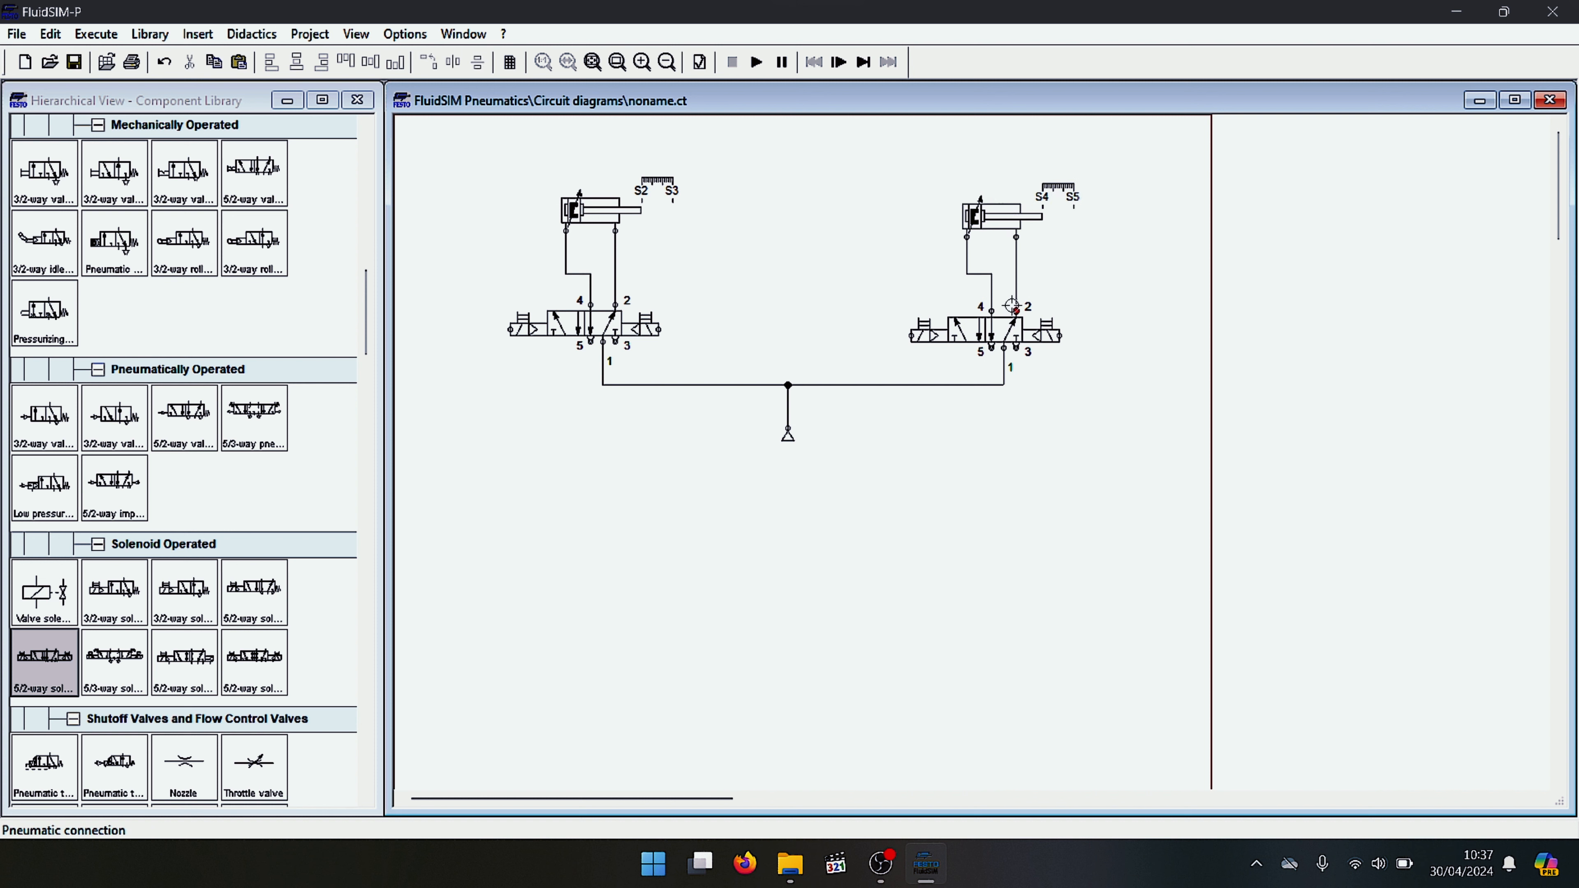
# Label the left 5/2-way valve's two solenoid connections y2 on the port 4 side and y3 on the port 2 side
pyautogui.doubleClick(510, 333)
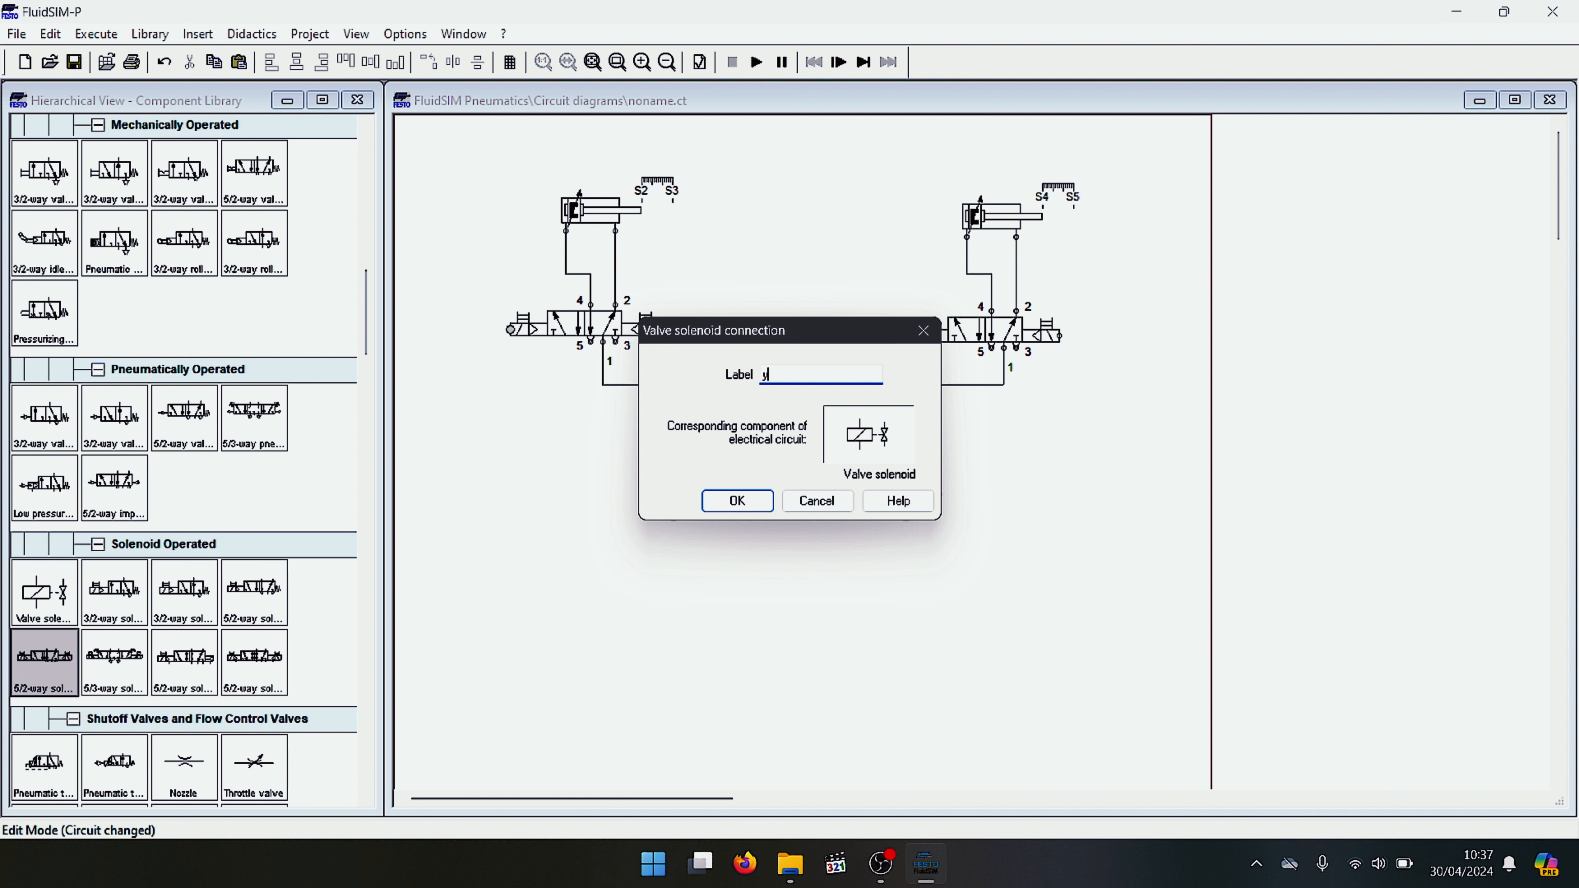
pyautogui.click(755, 500)
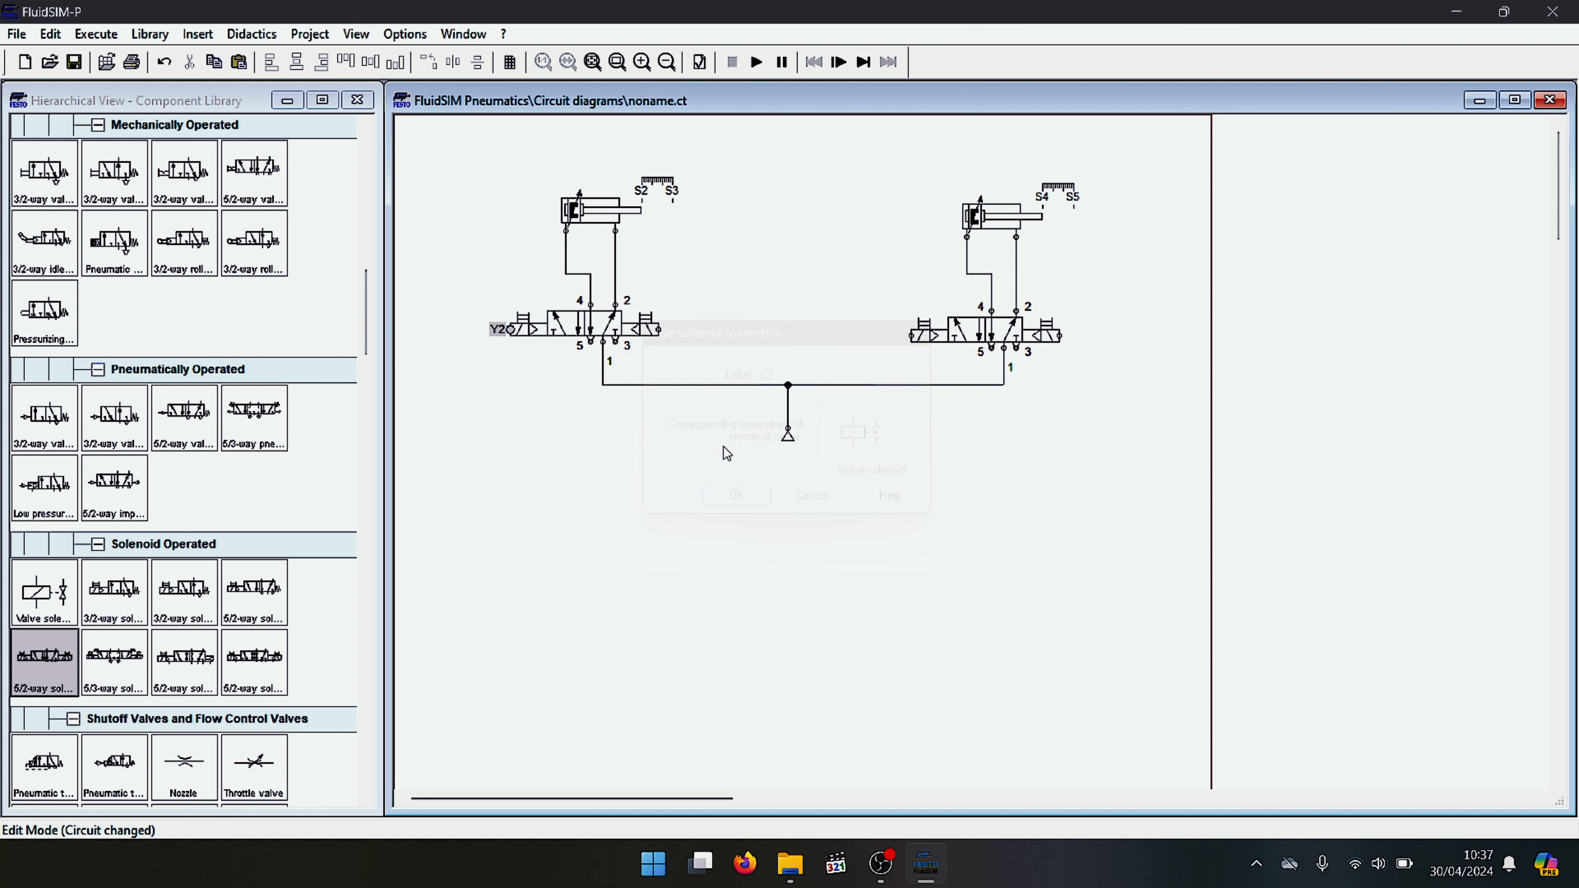
pyautogui.doubleClick(657, 331)
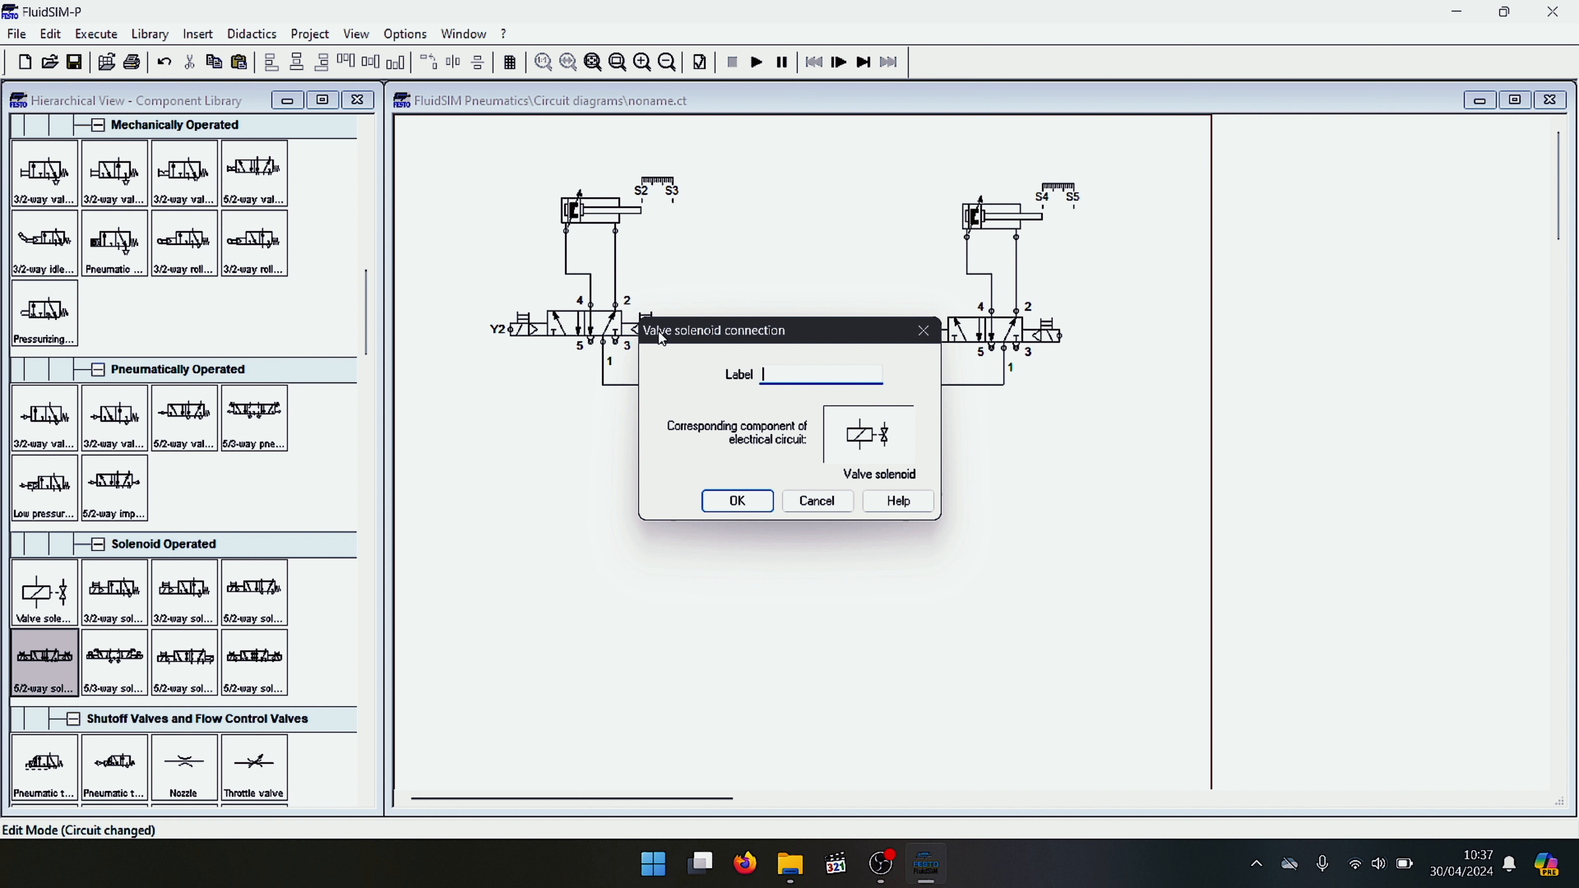
pyautogui.write('y3')
pyautogui.click(740, 498)
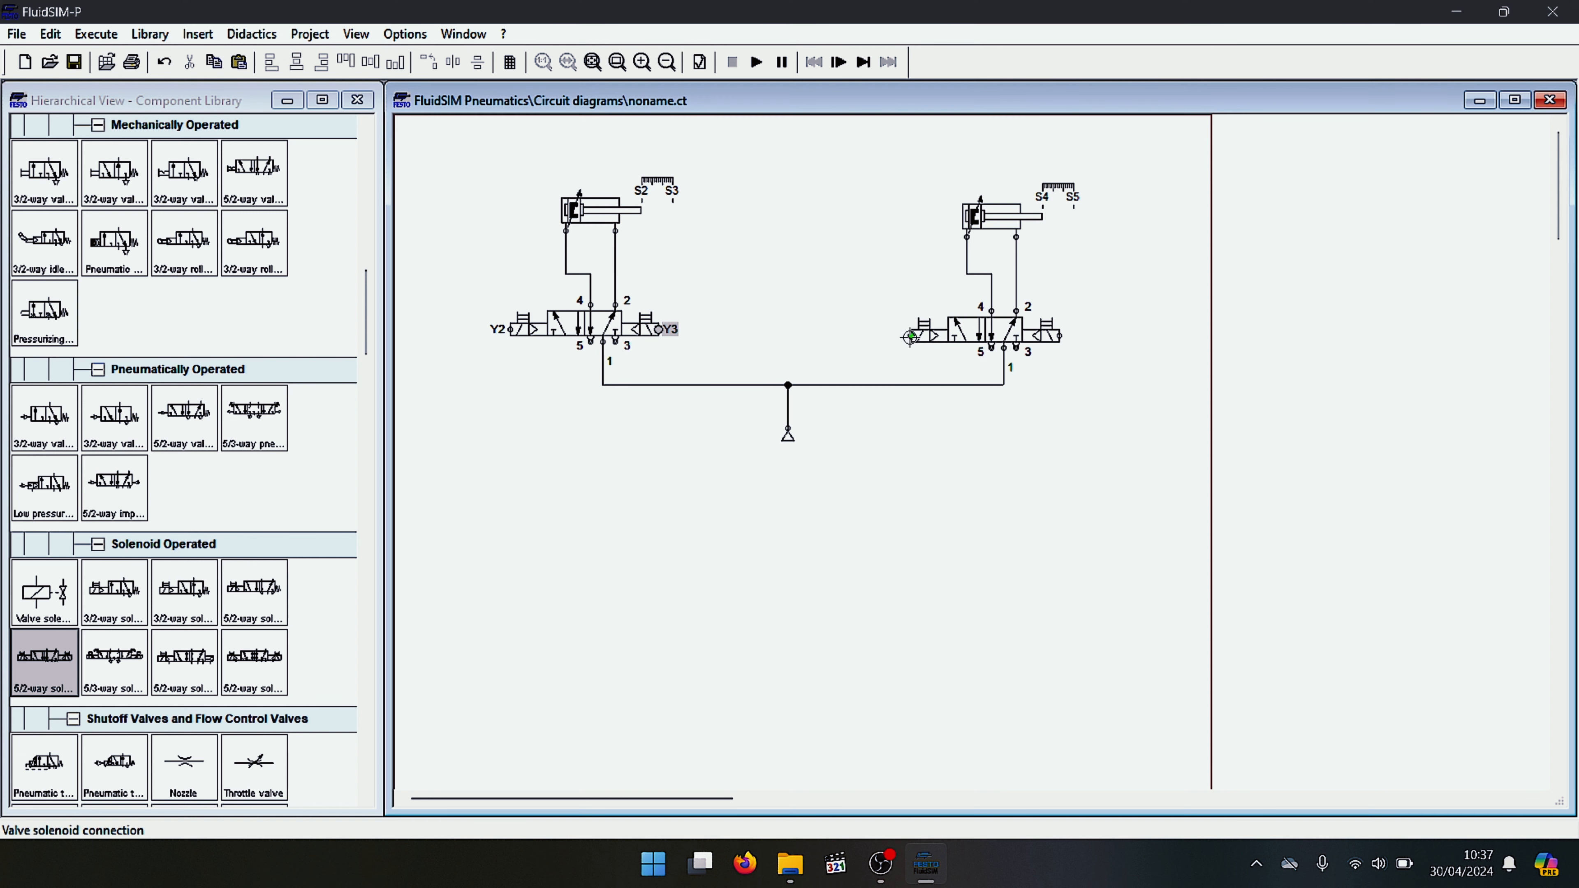
# Label the right 5/2-way valve's two solenoid connections y4 on the port 4 side and y5 on the port 2 side
pyautogui.doubleClick(912, 340)
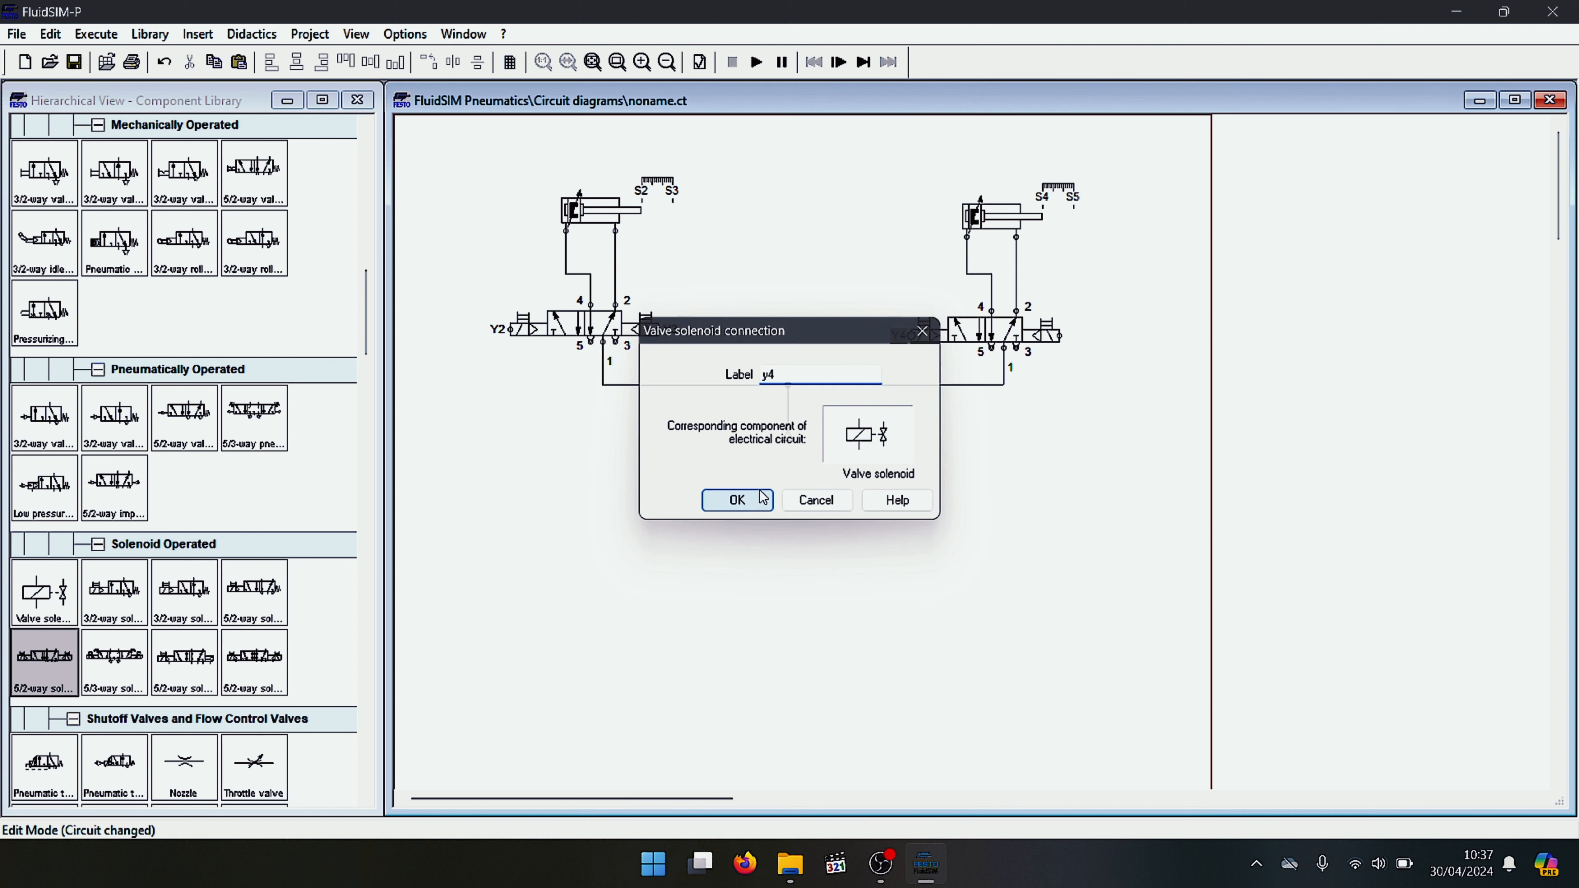
pyautogui.click(739, 500)
pyautogui.doubleClick(1061, 336)
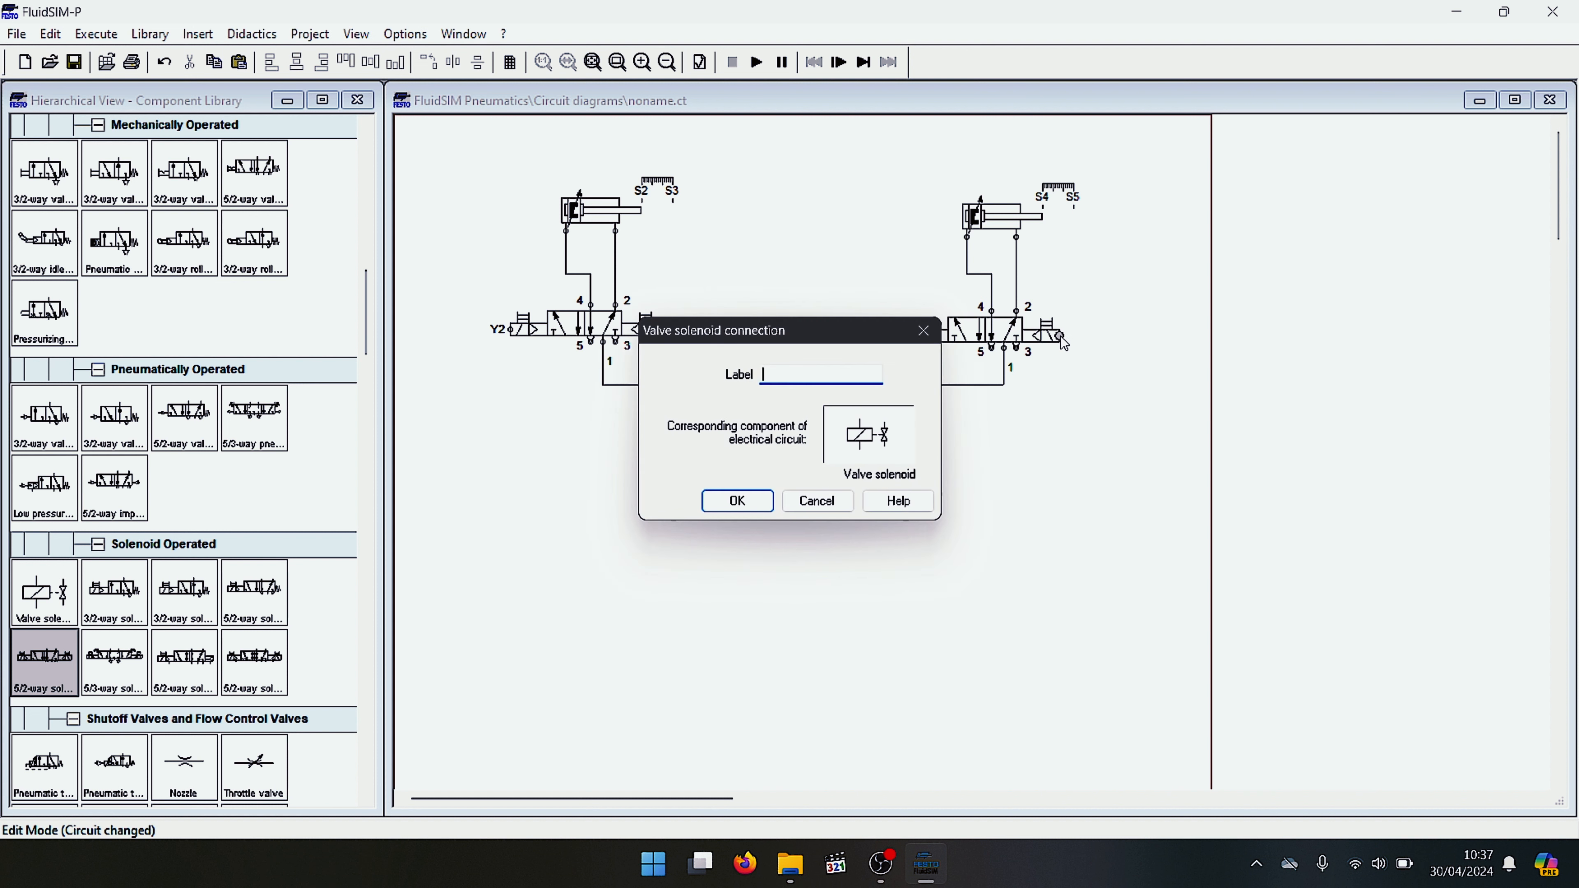
pyautogui.click(763, 502)
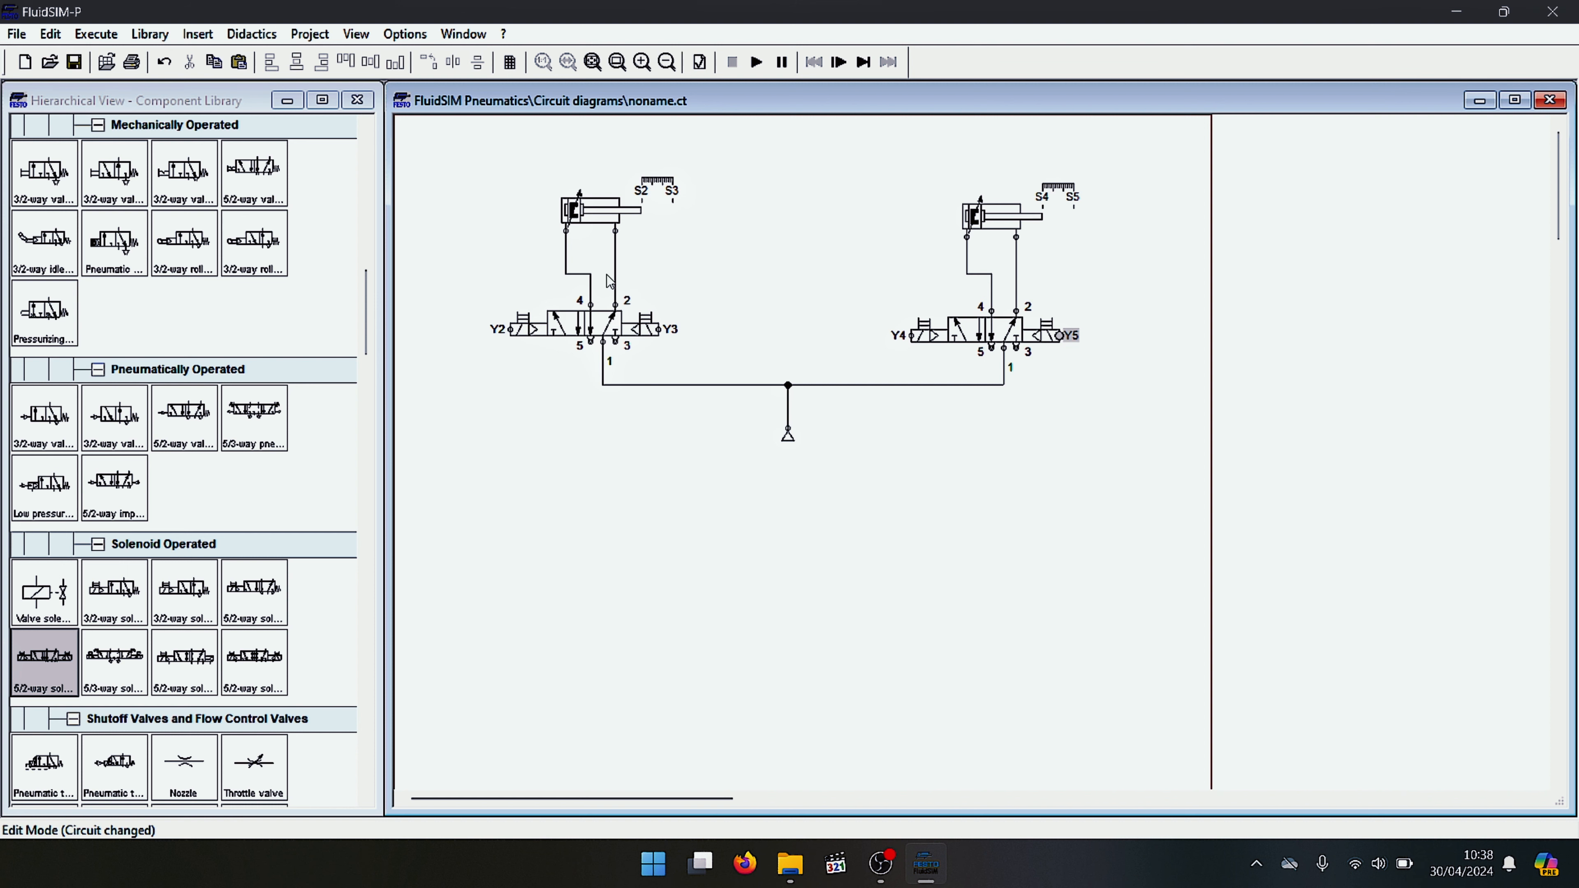
# Place a +24V electrical connection below the left valve and a 0V connection well beneath it
pyautogui.scroll(-10, 143, 348)
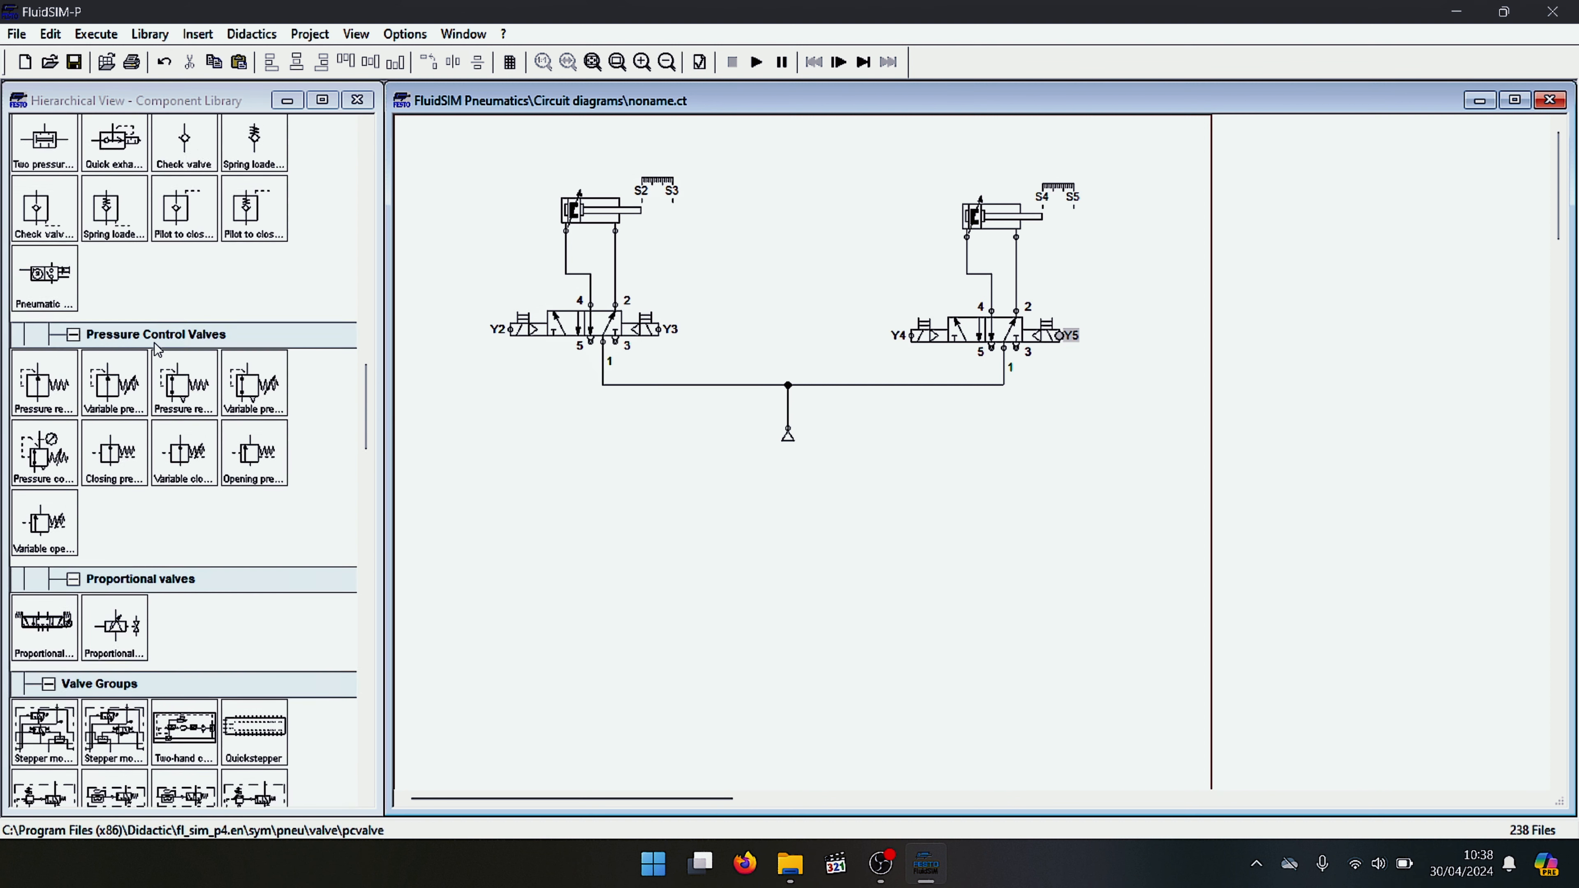
pyautogui.scroll(-15, 156, 350)
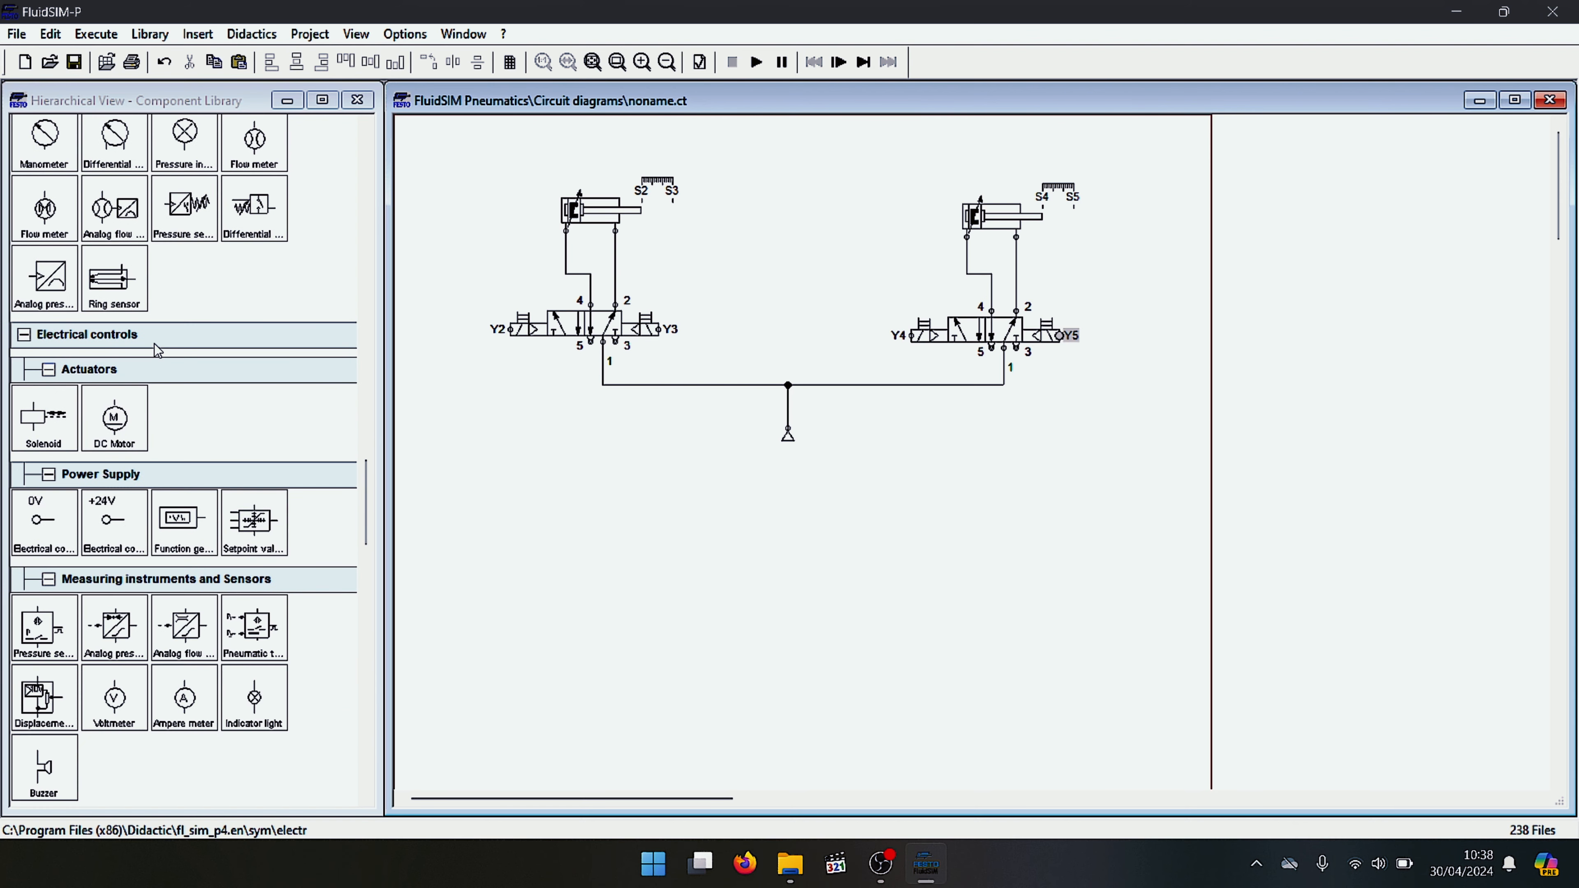
pyautogui.scroll(-3, 154, 346)
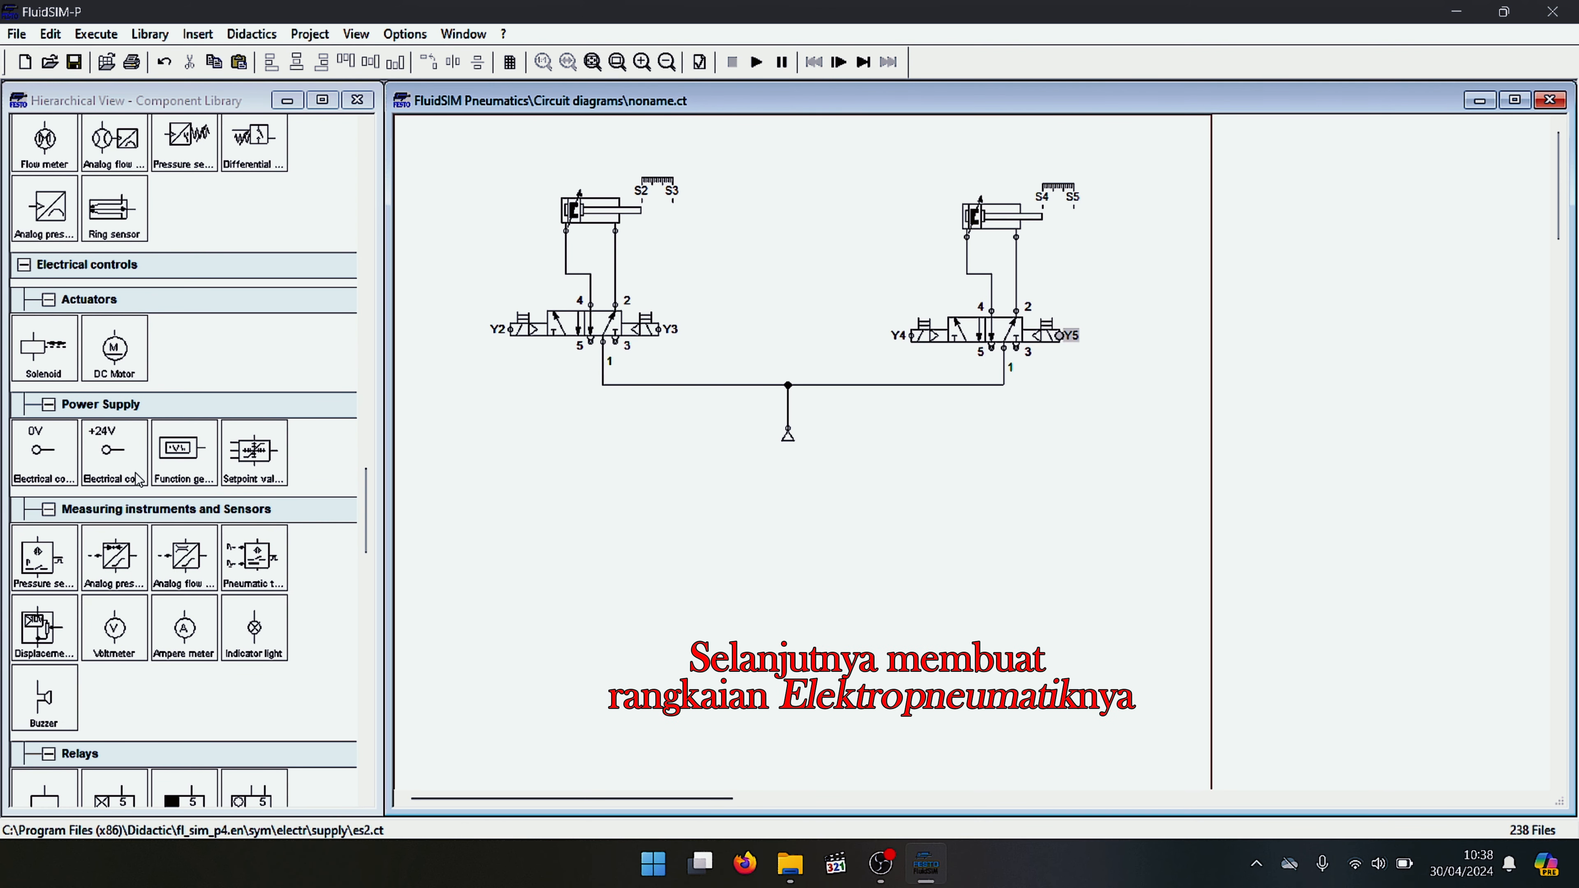
pyautogui.moveTo(120, 445); pyautogui.dragTo(530, 506)
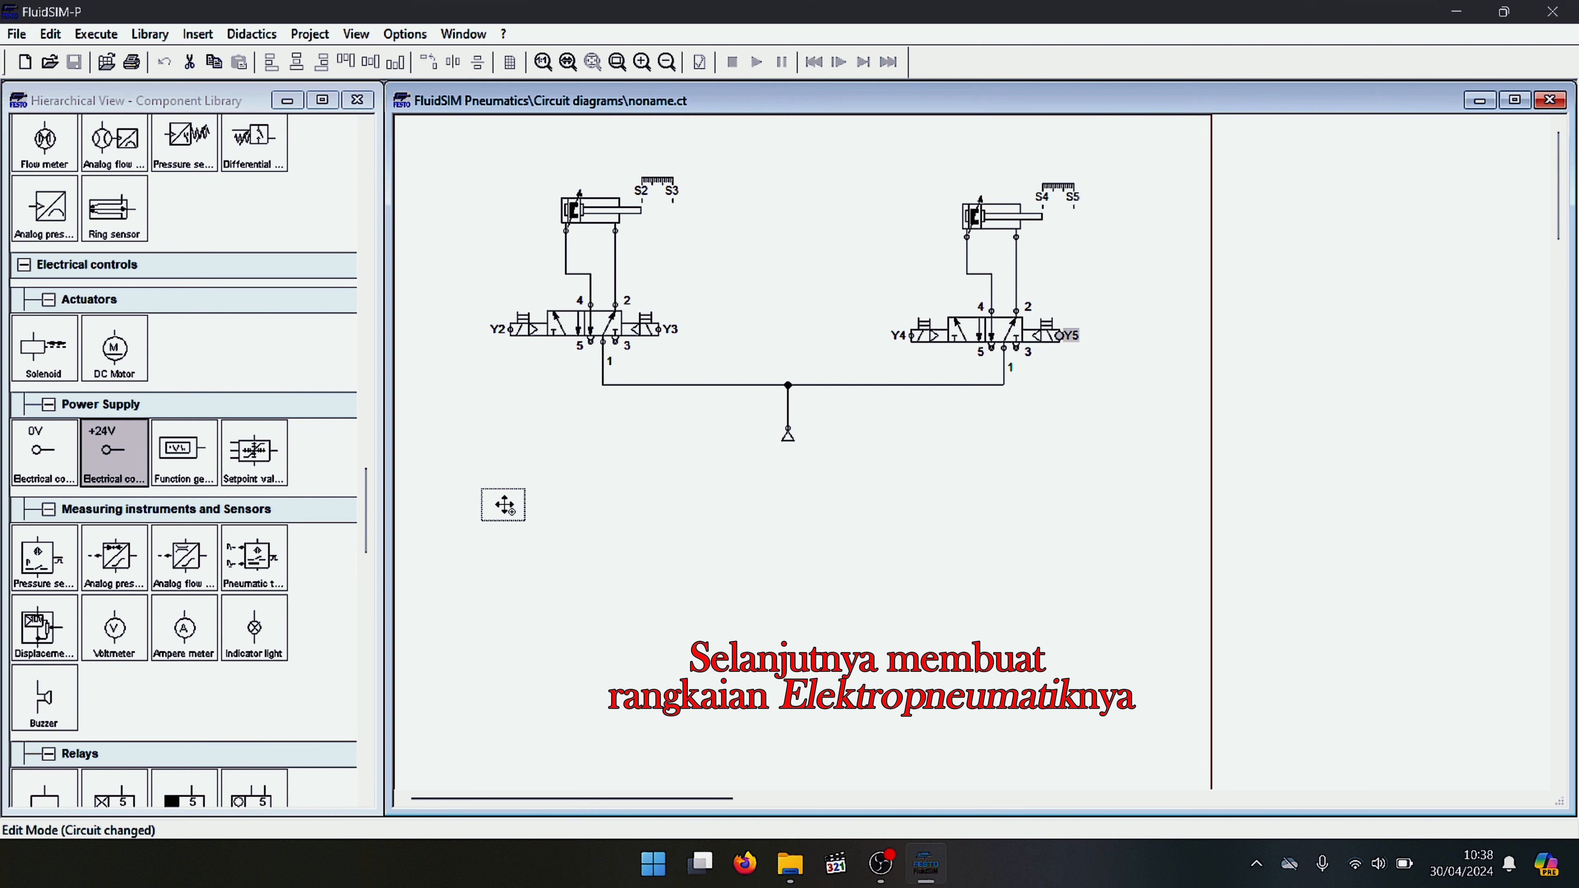
pyautogui.moveTo(69, 460); pyautogui.dragTo(490, 770)
# Place a make pushbutton just below the +24V connection and a break pushbutton beneath it
pyautogui.scroll(-5, 187, 498)
pyautogui.moveTo(43, 730); pyautogui.dragTo(516, 538)
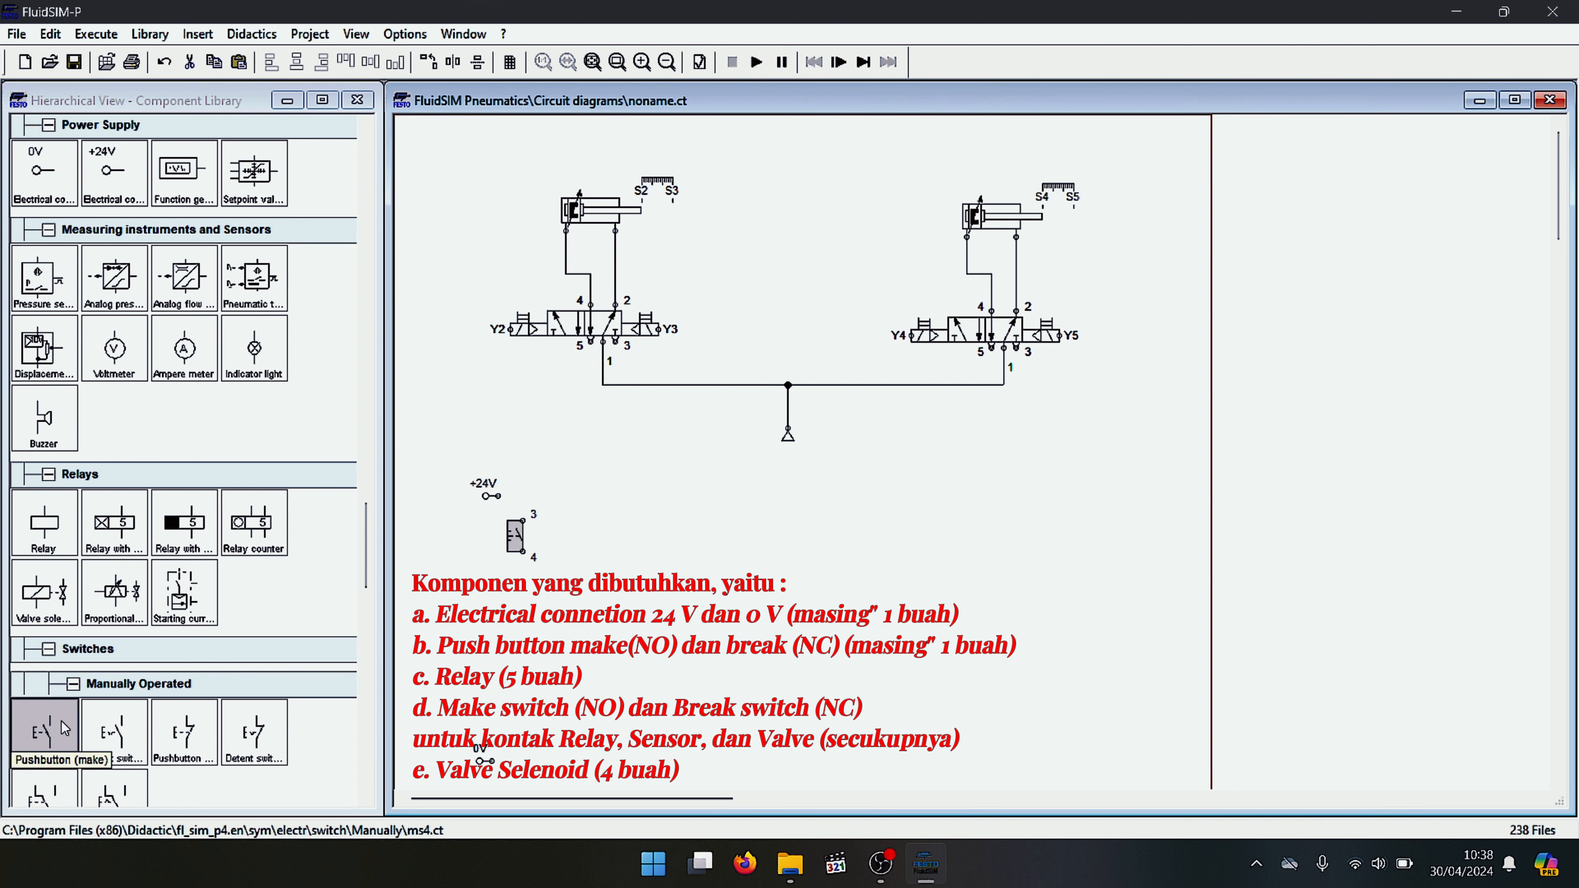
pyautogui.moveTo(199, 728); pyautogui.dragTo(521, 603)
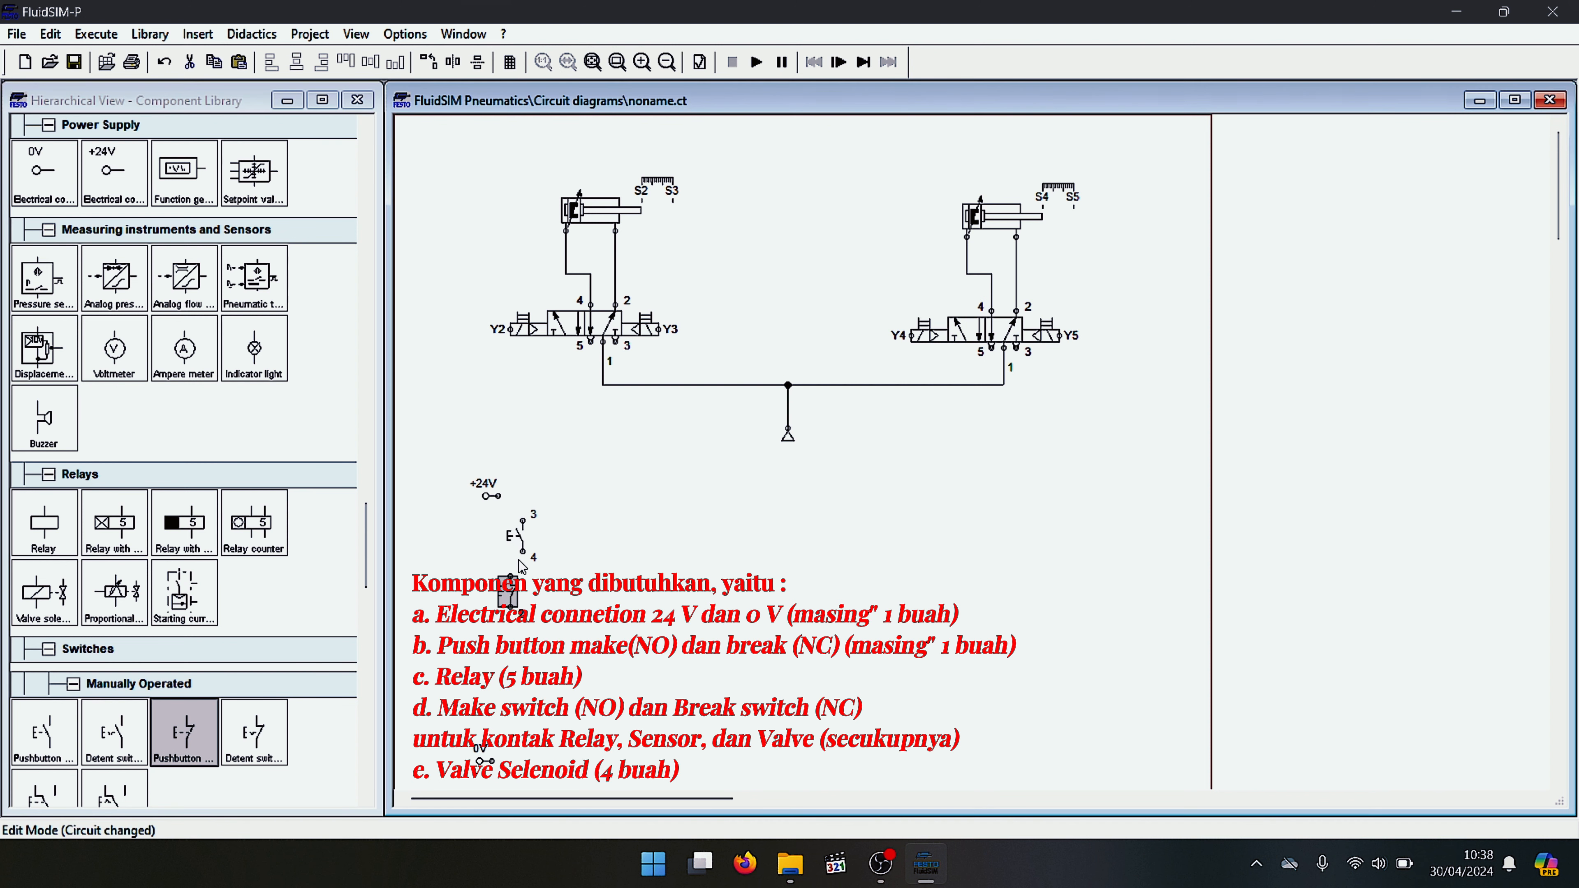
pyautogui.moveTo(514, 530); pyautogui.dragTo(514, 518)
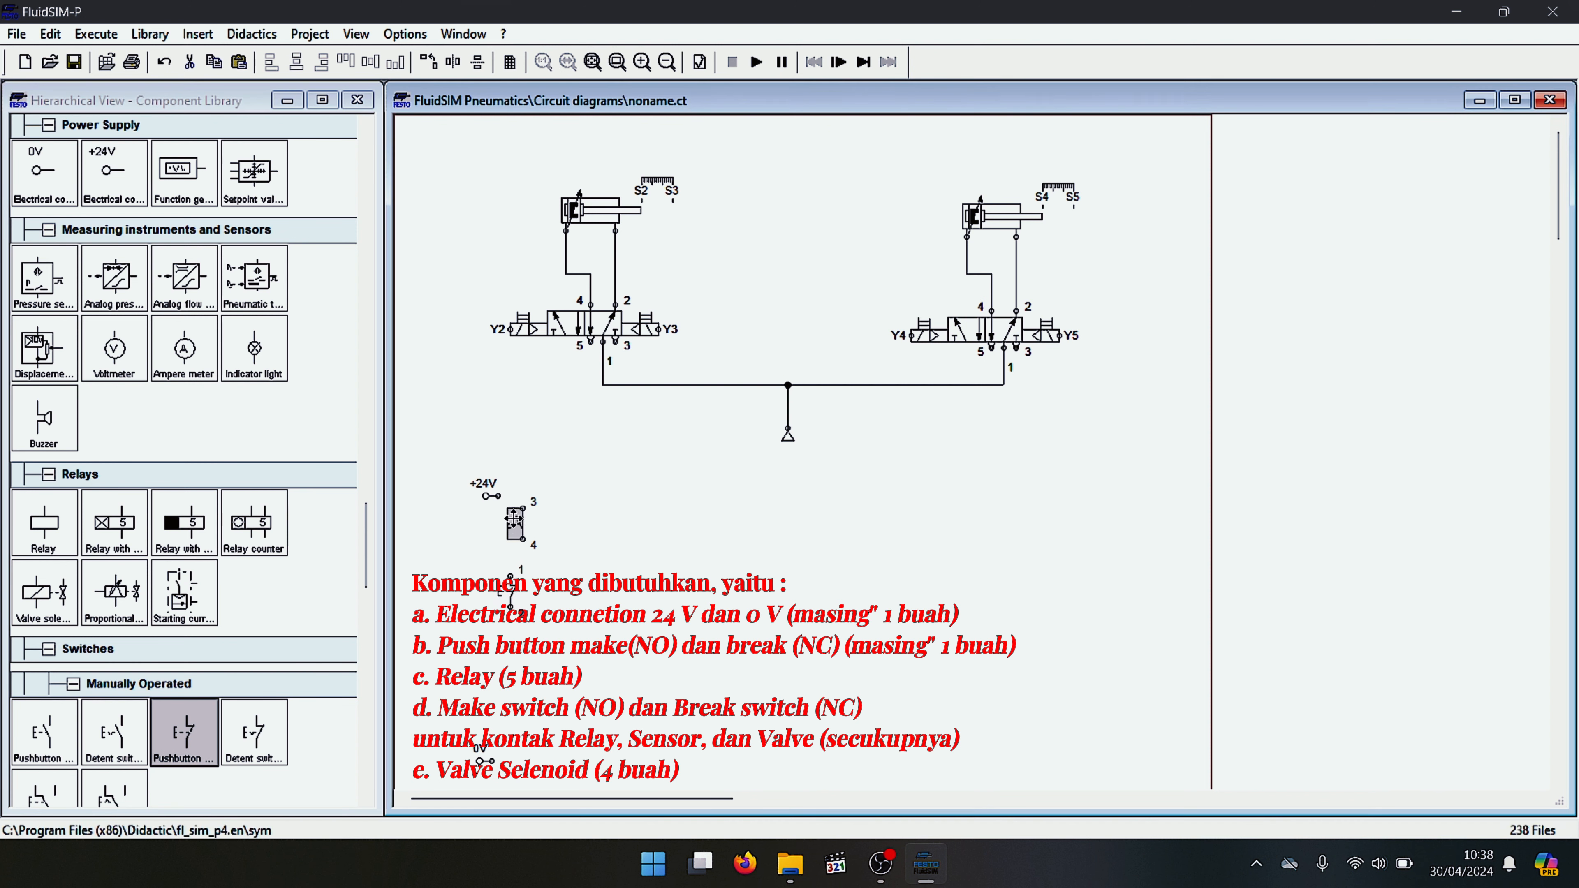
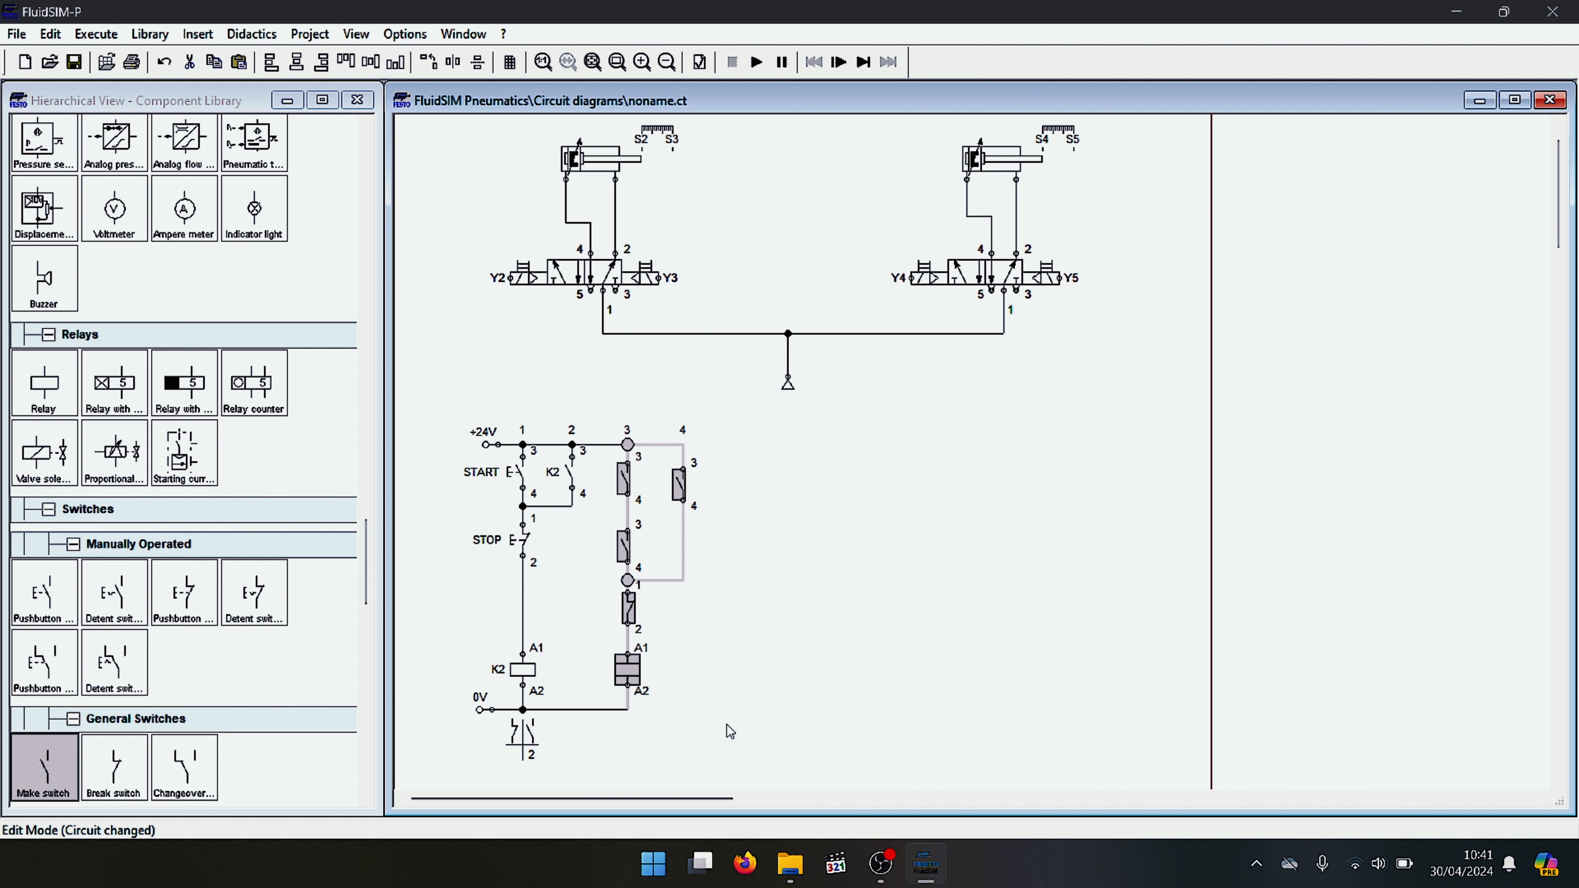
# Paste a copy of the unlabelled relay branch beside the original and wire it to the +24V and 0V lines
pyautogui.hotkey('ctrl', 'v')
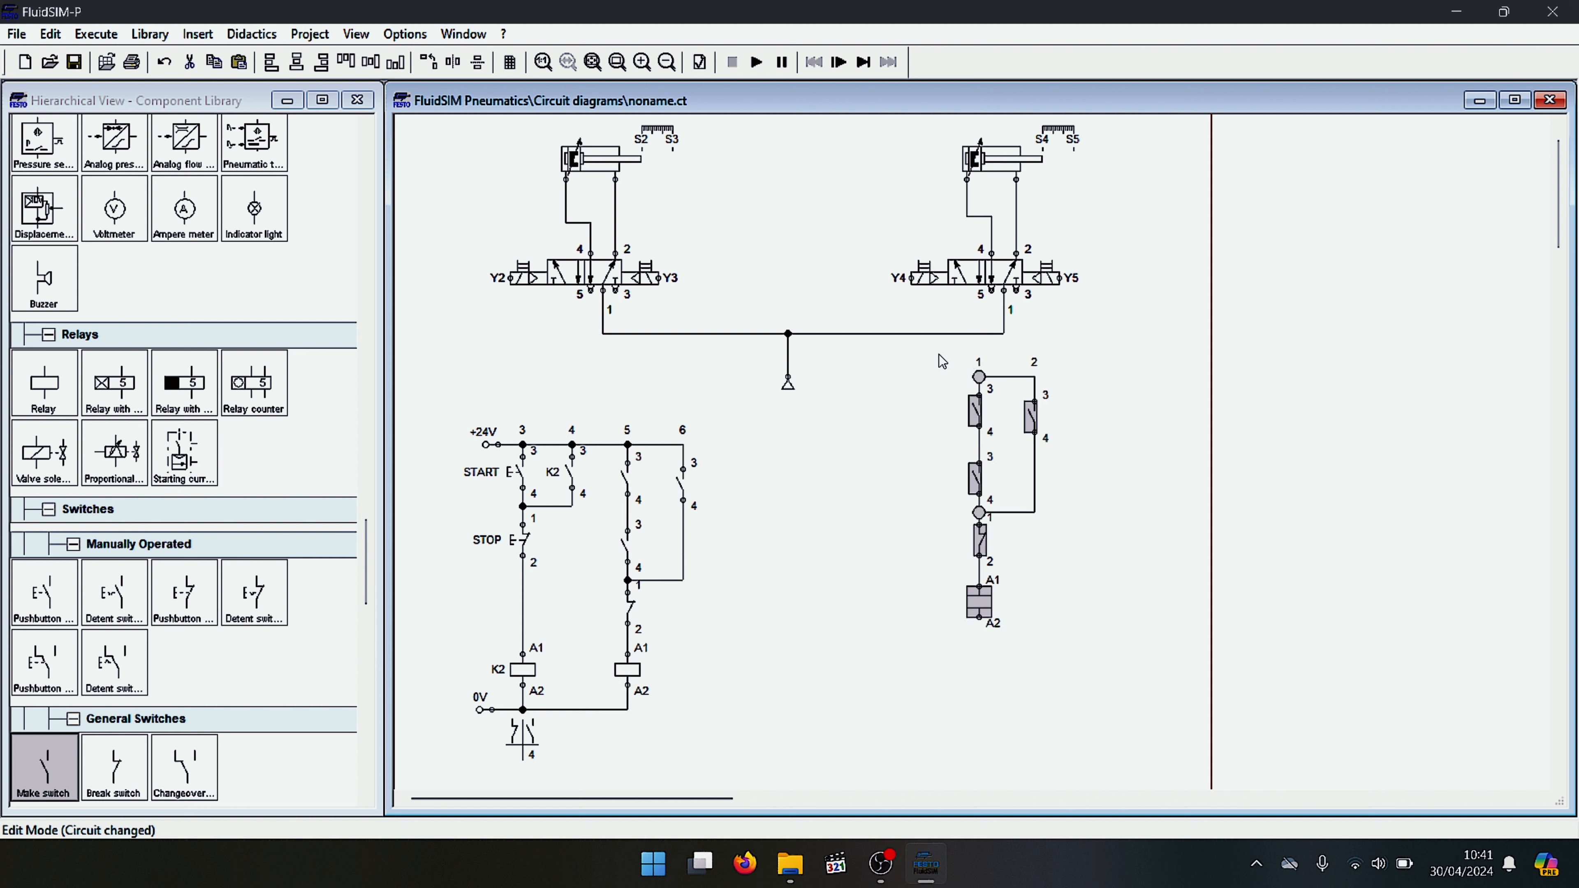
pyautogui.moveTo(951, 352); pyautogui.dragTo(1169, 751)
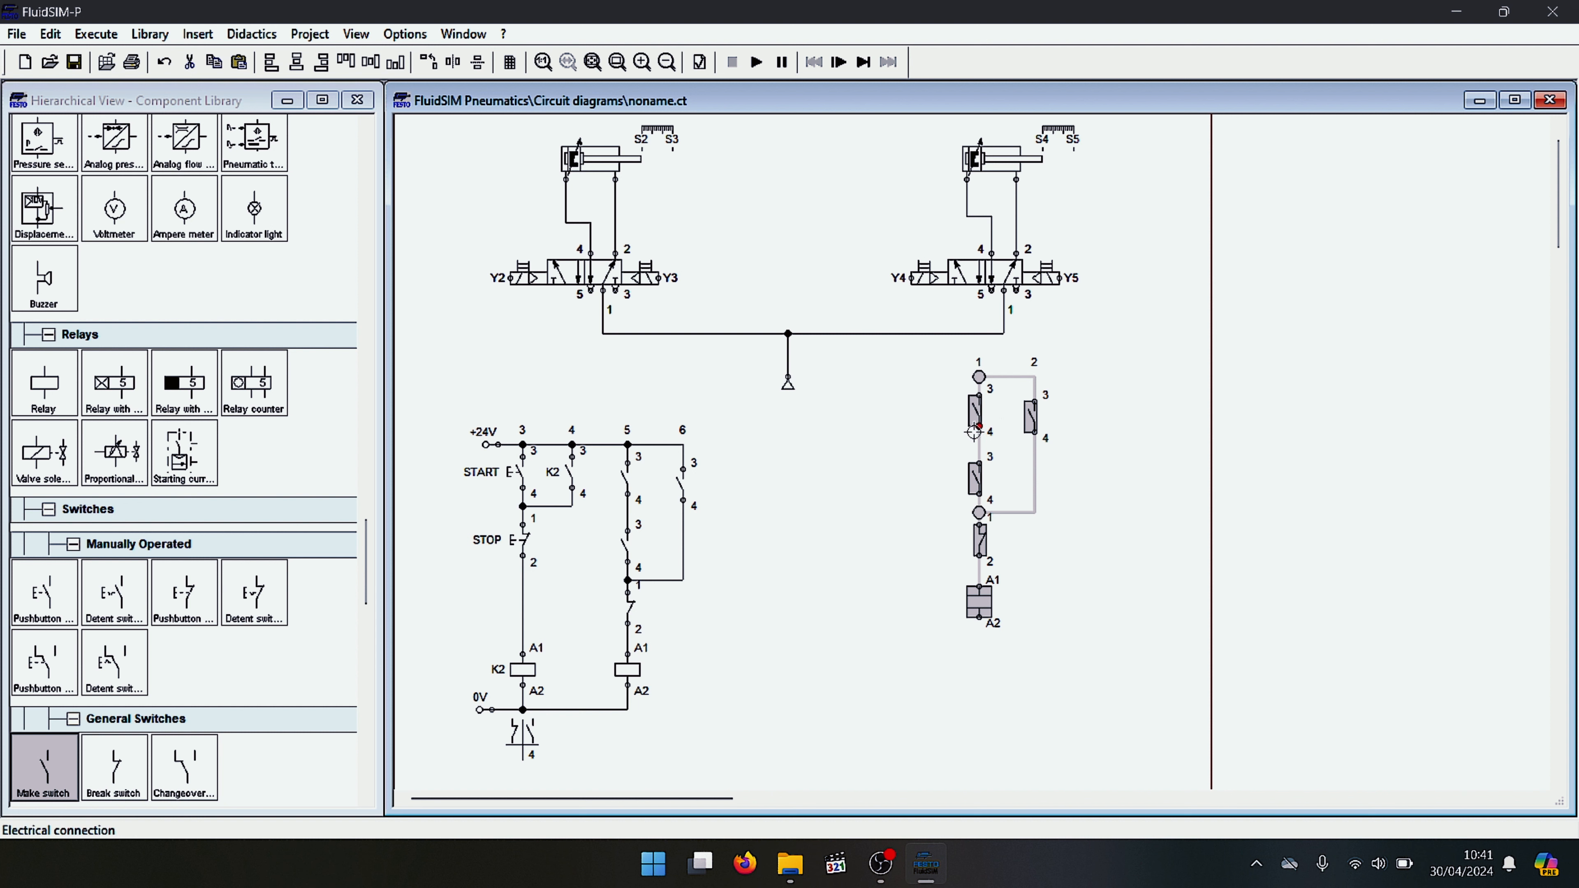
pyautogui.moveTo(973, 378); pyautogui.dragTo(684, 445)
pyautogui.click(730, 467)
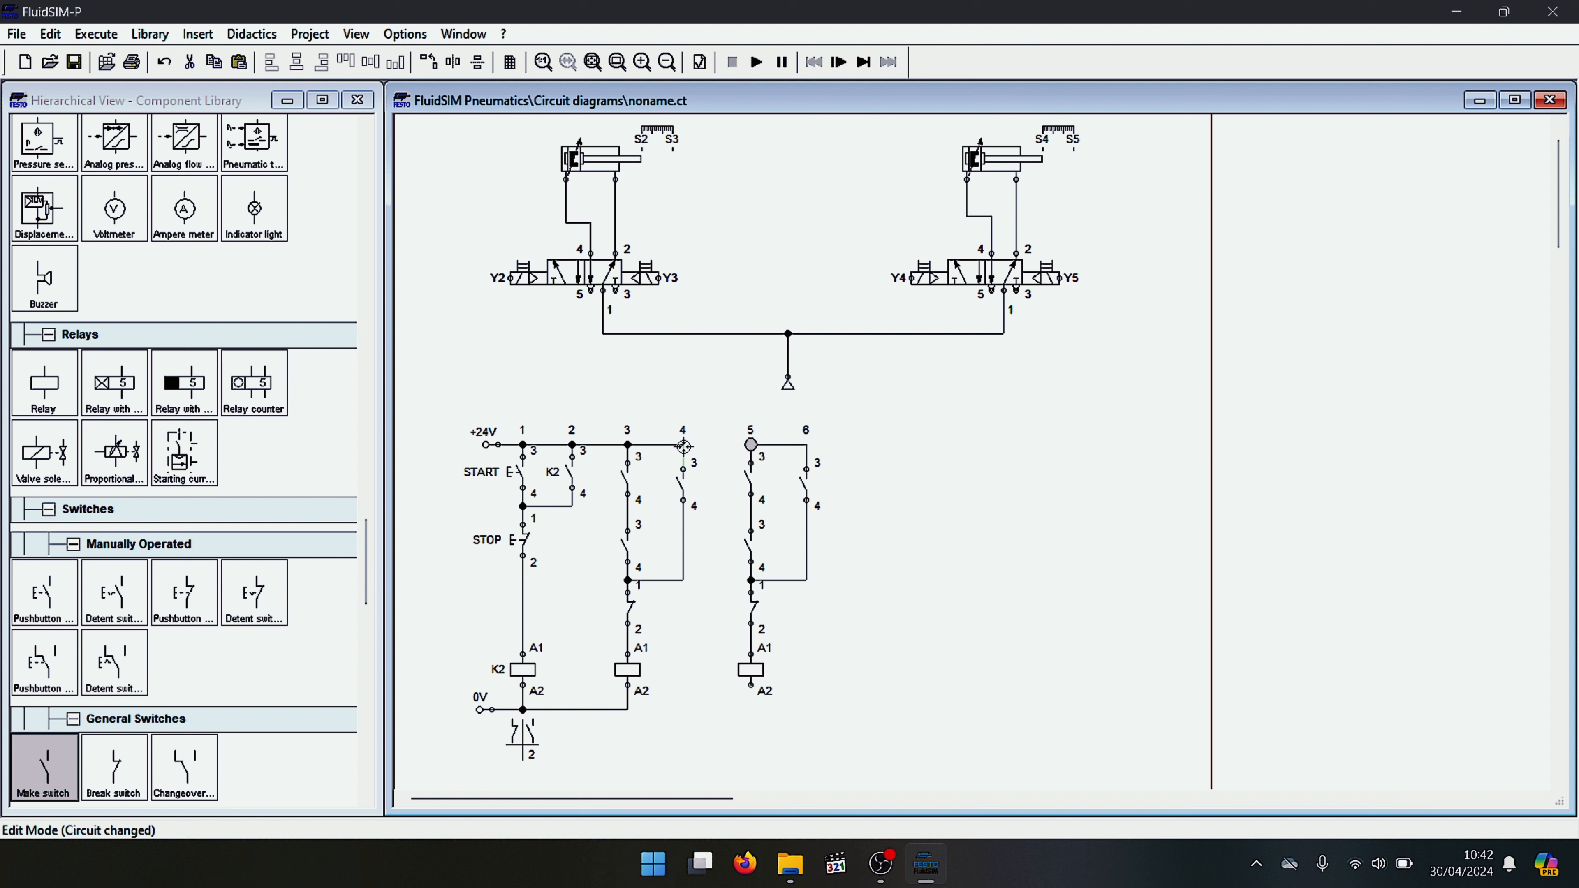
pyautogui.click(903, 482)
pyautogui.moveTo(750, 686); pyautogui.dragTo(627, 709)
# Copy the newest relay branch, place the copy beside it and connect it to the +24V line
pyautogui.moveTo(717, 409); pyautogui.dragTo(849, 714)
pyautogui.hotkey('ctrl', 'c')
pyautogui.hotkey('ctrl', 'v')
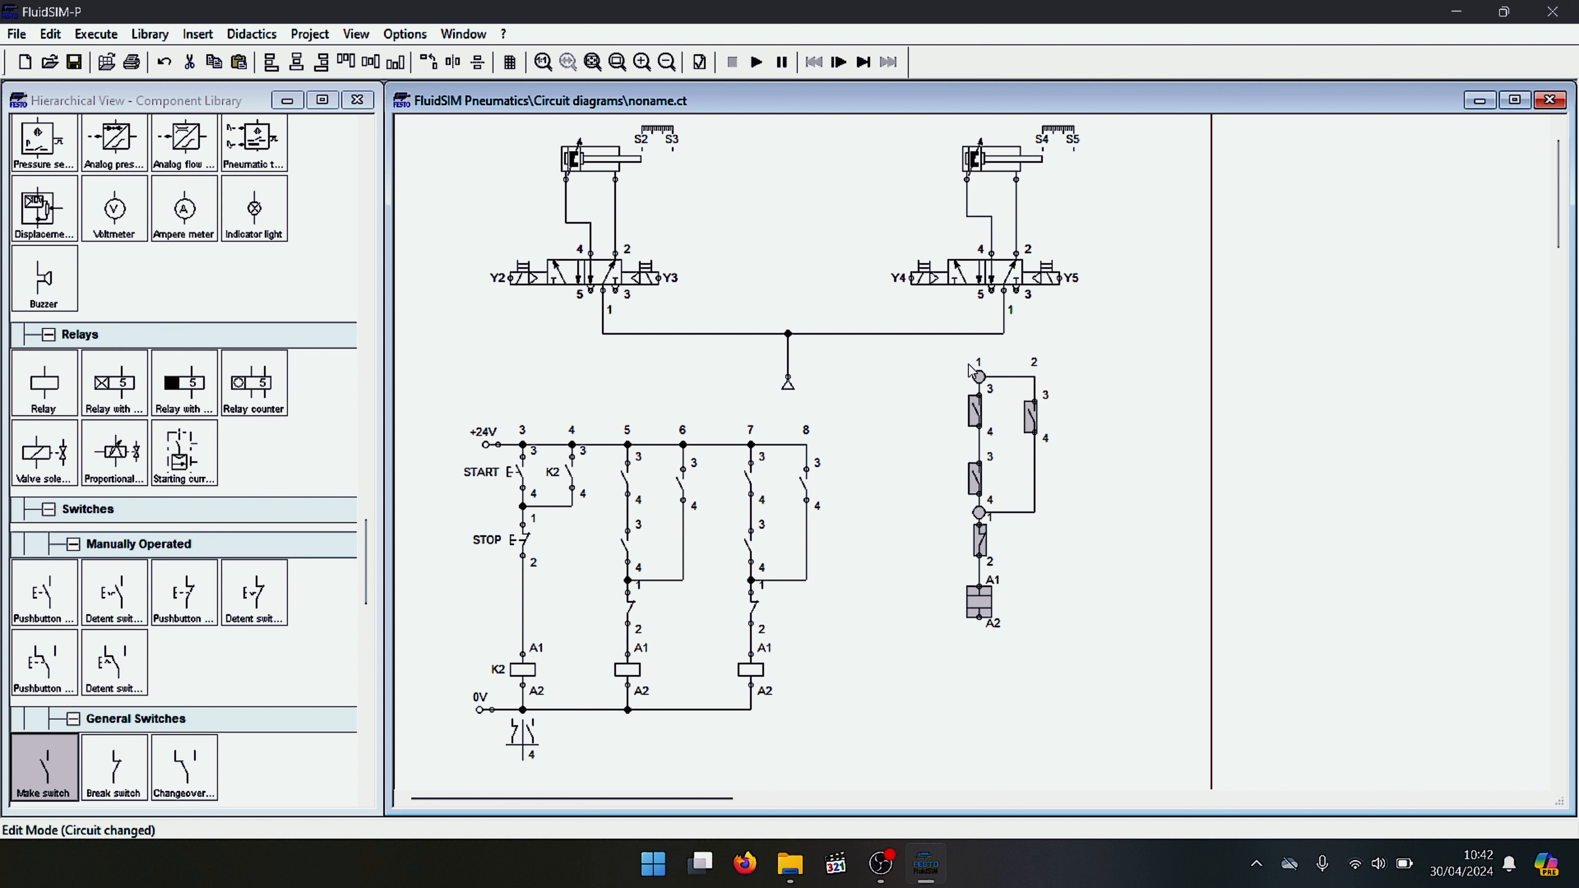
pyautogui.moveTo(978, 376); pyautogui.dragTo(849, 443)
pyautogui.moveTo(848, 445); pyautogui.dragTo(806, 445)
# Paste one more relay branch after the third one and attach it to the end of the +24V line
pyautogui.hotkey('ctrl', 'v')
pyautogui.moveTo(987, 388); pyautogui.dragTo(965, 444)
pyautogui.click(992, 670)
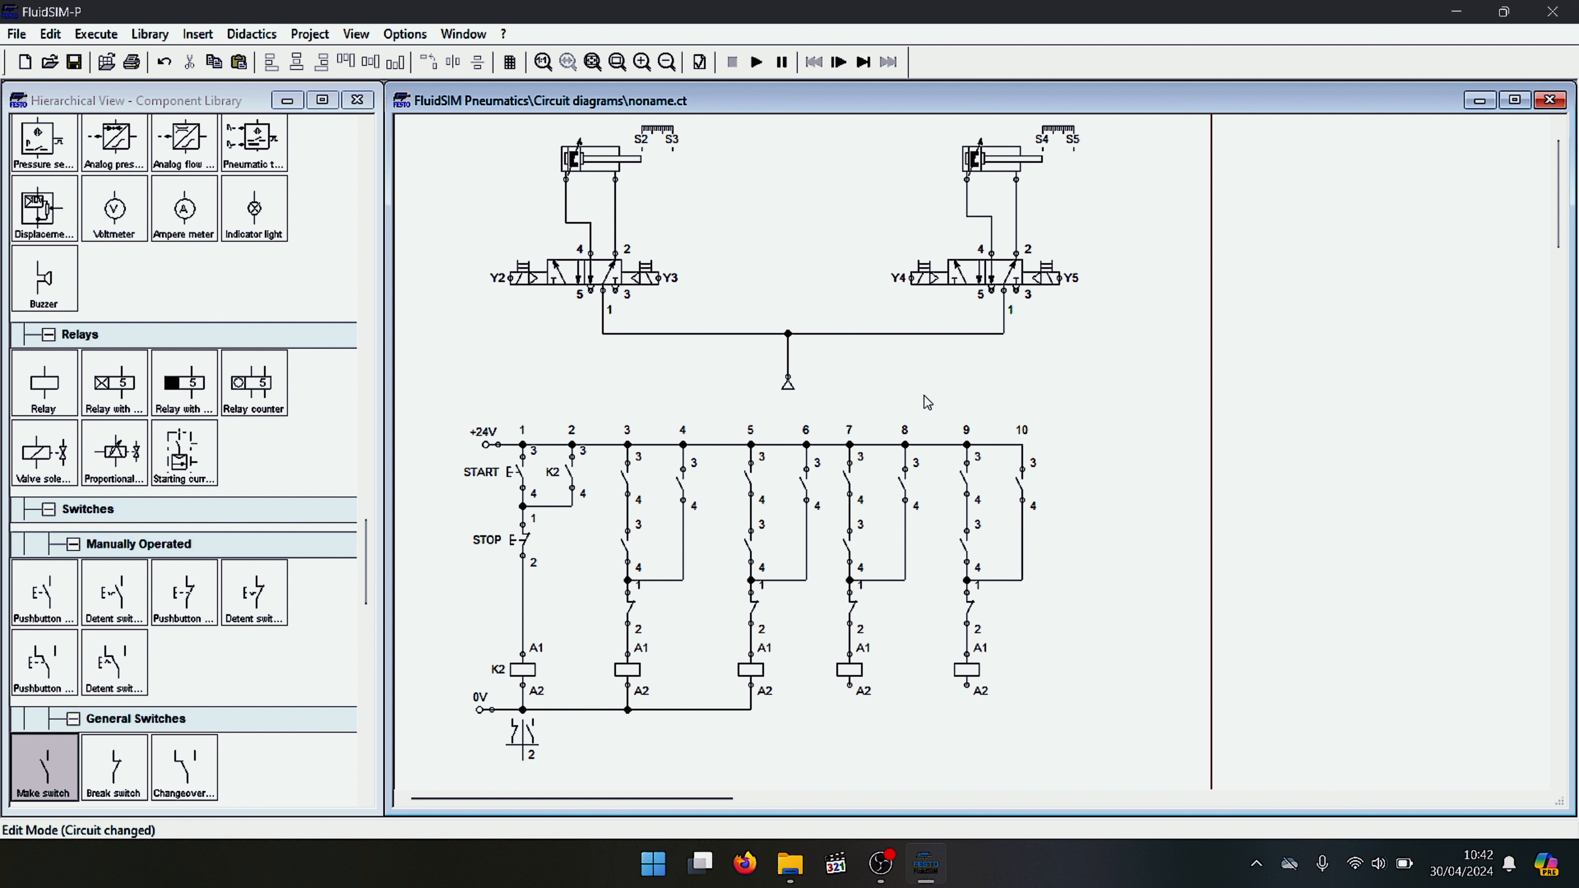
# Shift the entire last relay branch slightly left to adjust its spacing from the previous branch
pyautogui.moveTo(931, 398); pyautogui.dragTo(1063, 715)
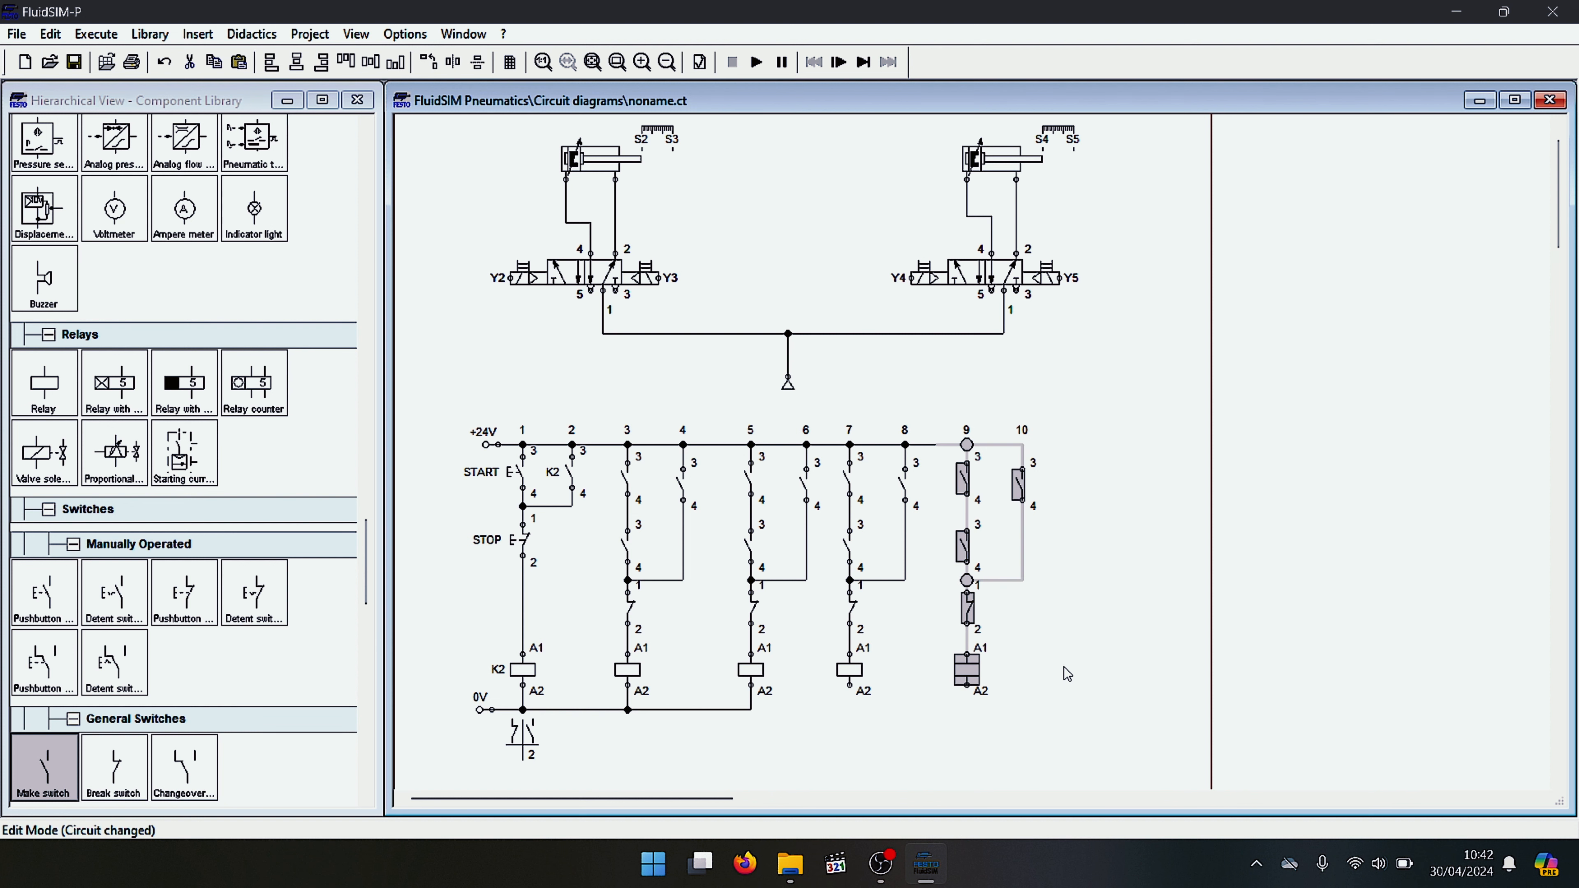
pyautogui.press('Left')
pyautogui.press('Left')
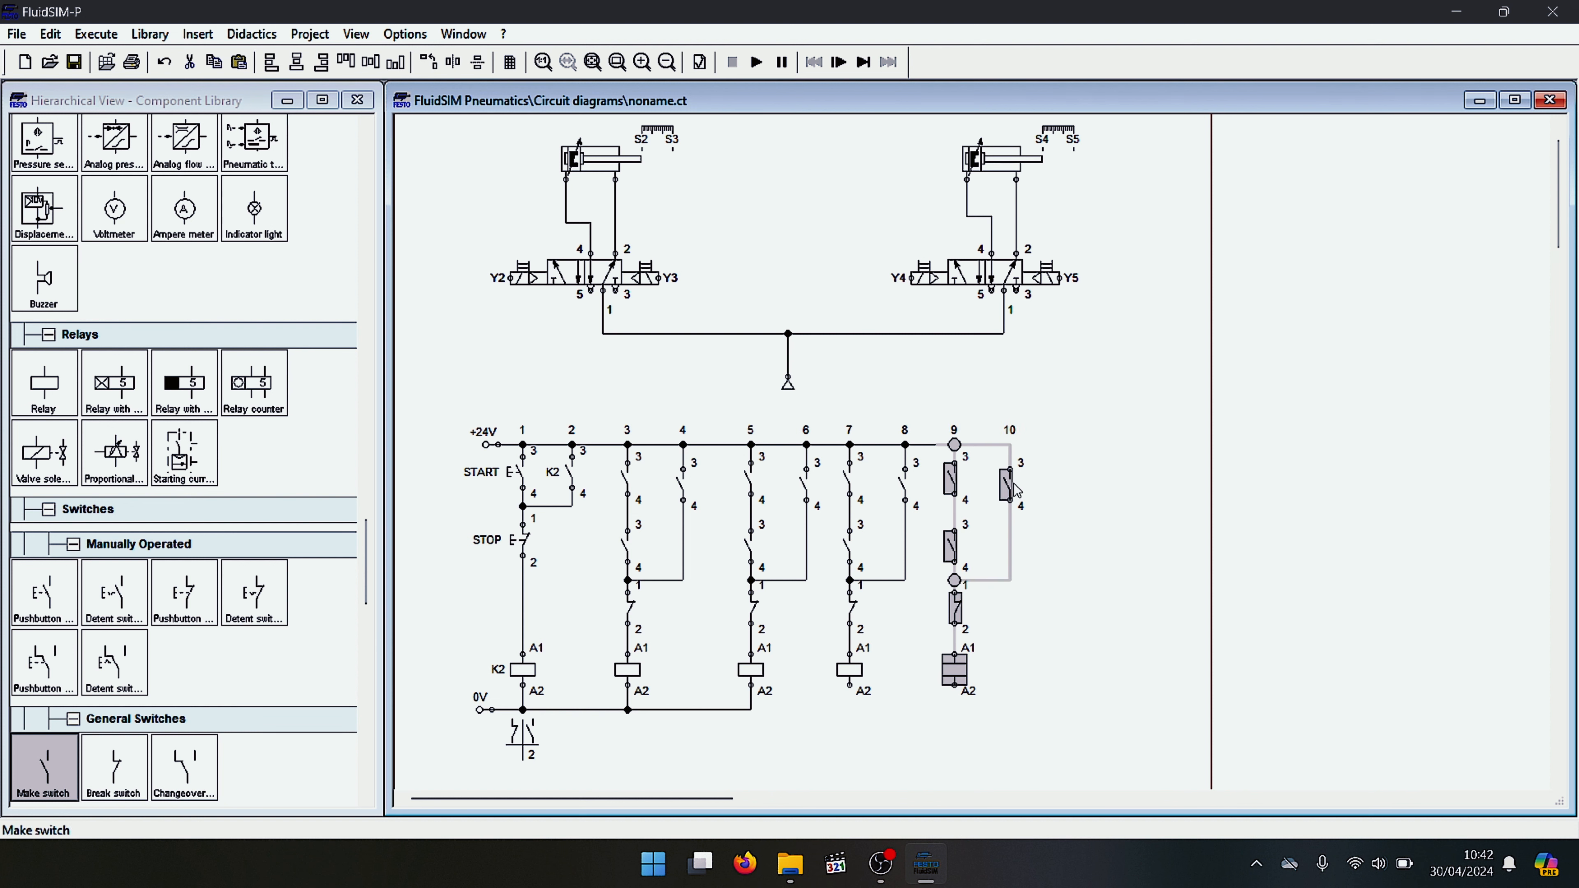
pyautogui.press('Right')
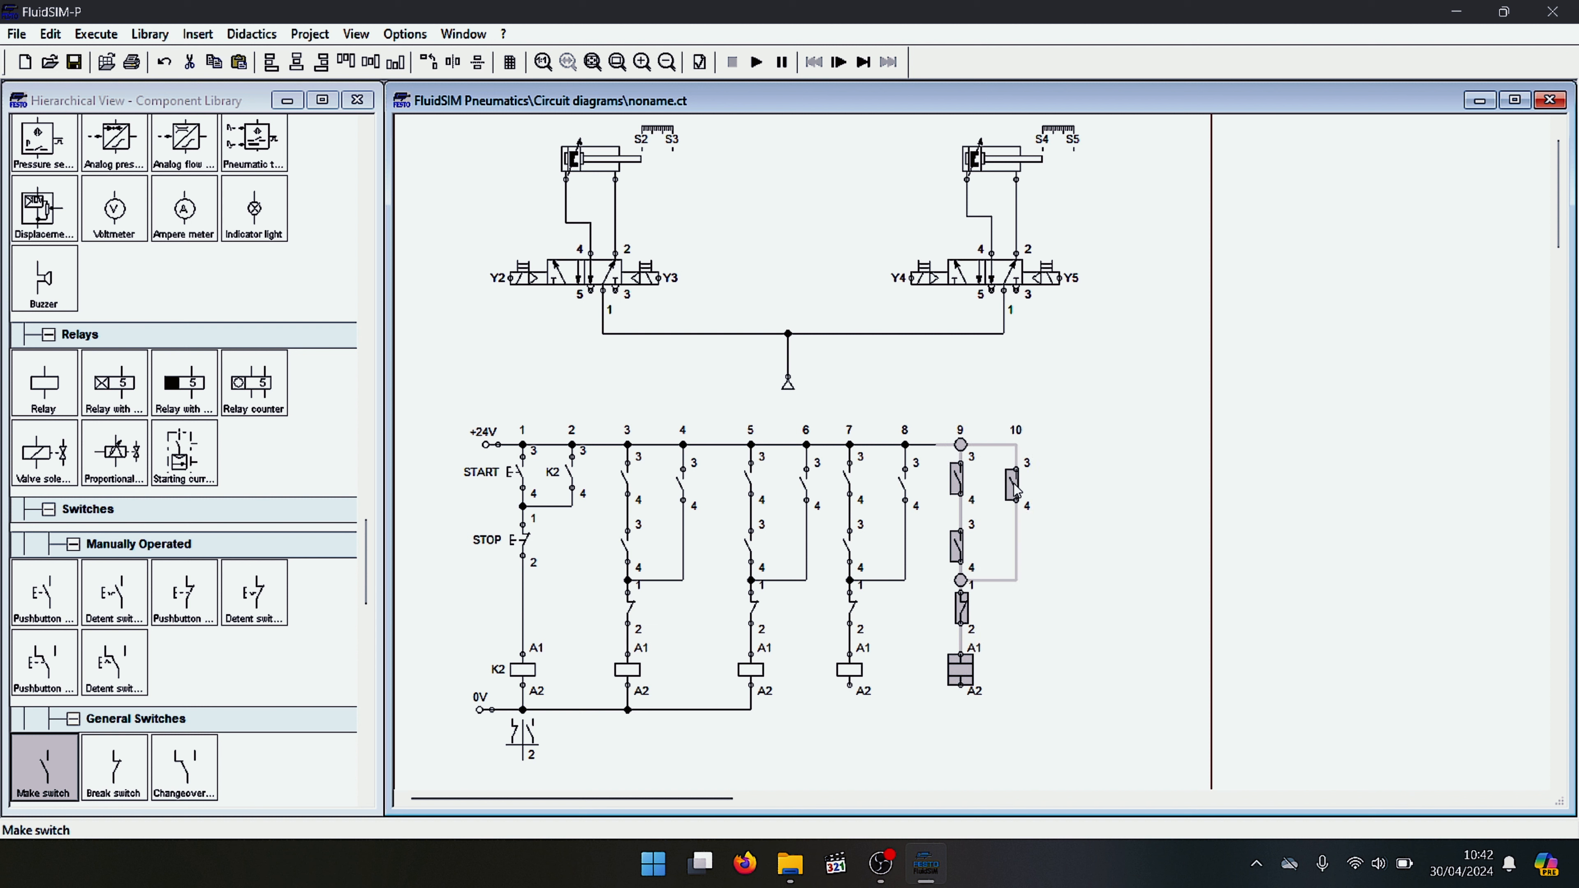
pyautogui.click(1083, 652)
# Wire the A2 terminals of the last two relays to the 0V line
pyautogui.moveTo(852, 697); pyautogui.dragTo(751, 708)
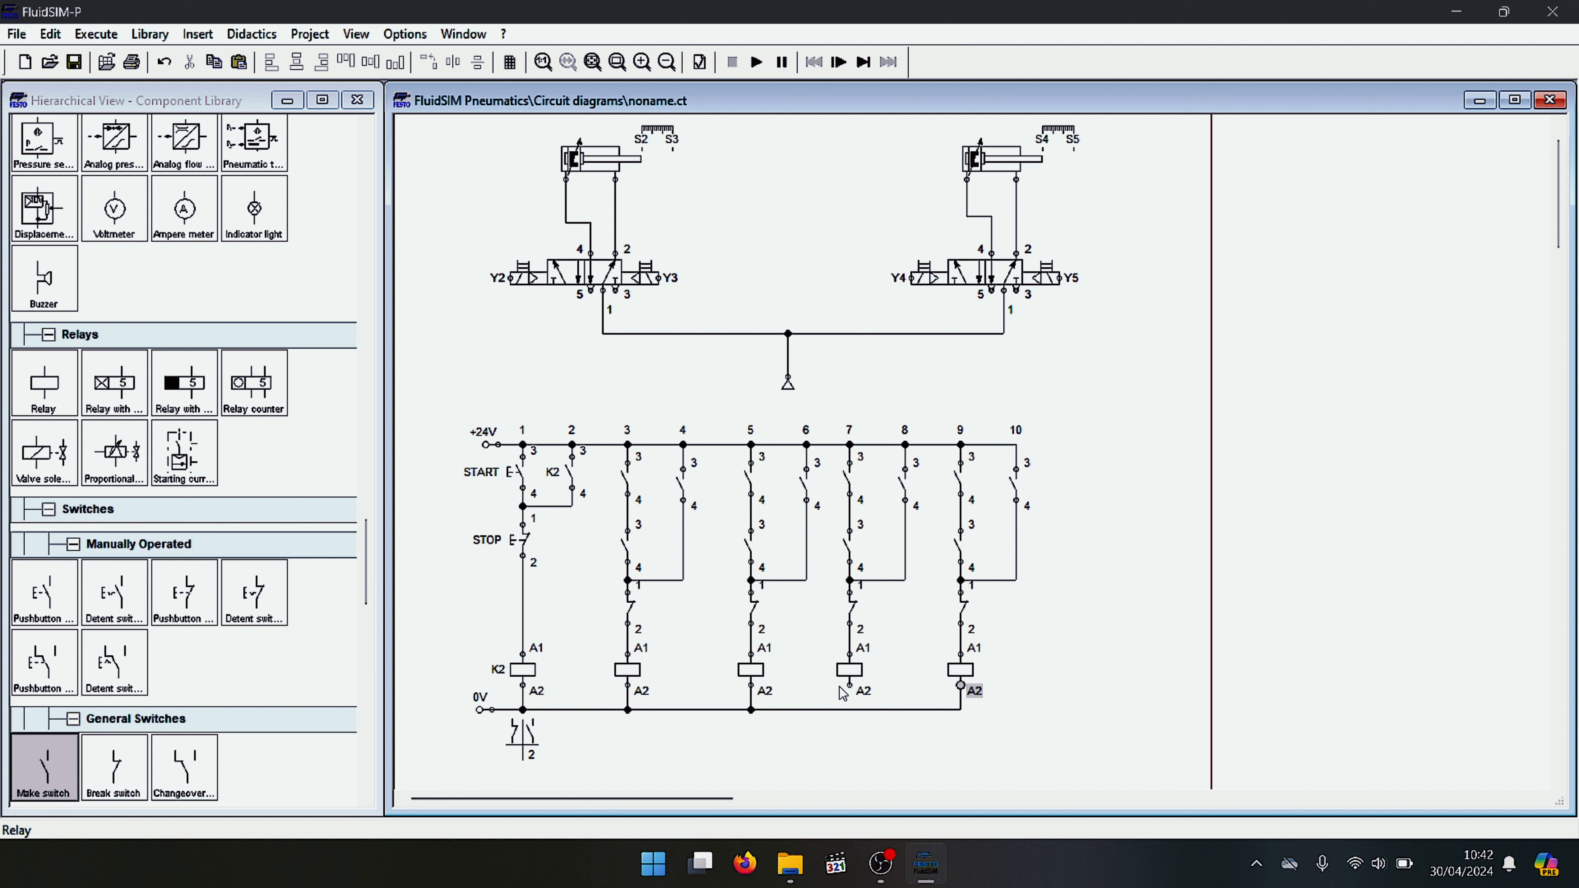
pyautogui.moveTo(849, 702); pyautogui.dragTo(849, 710)
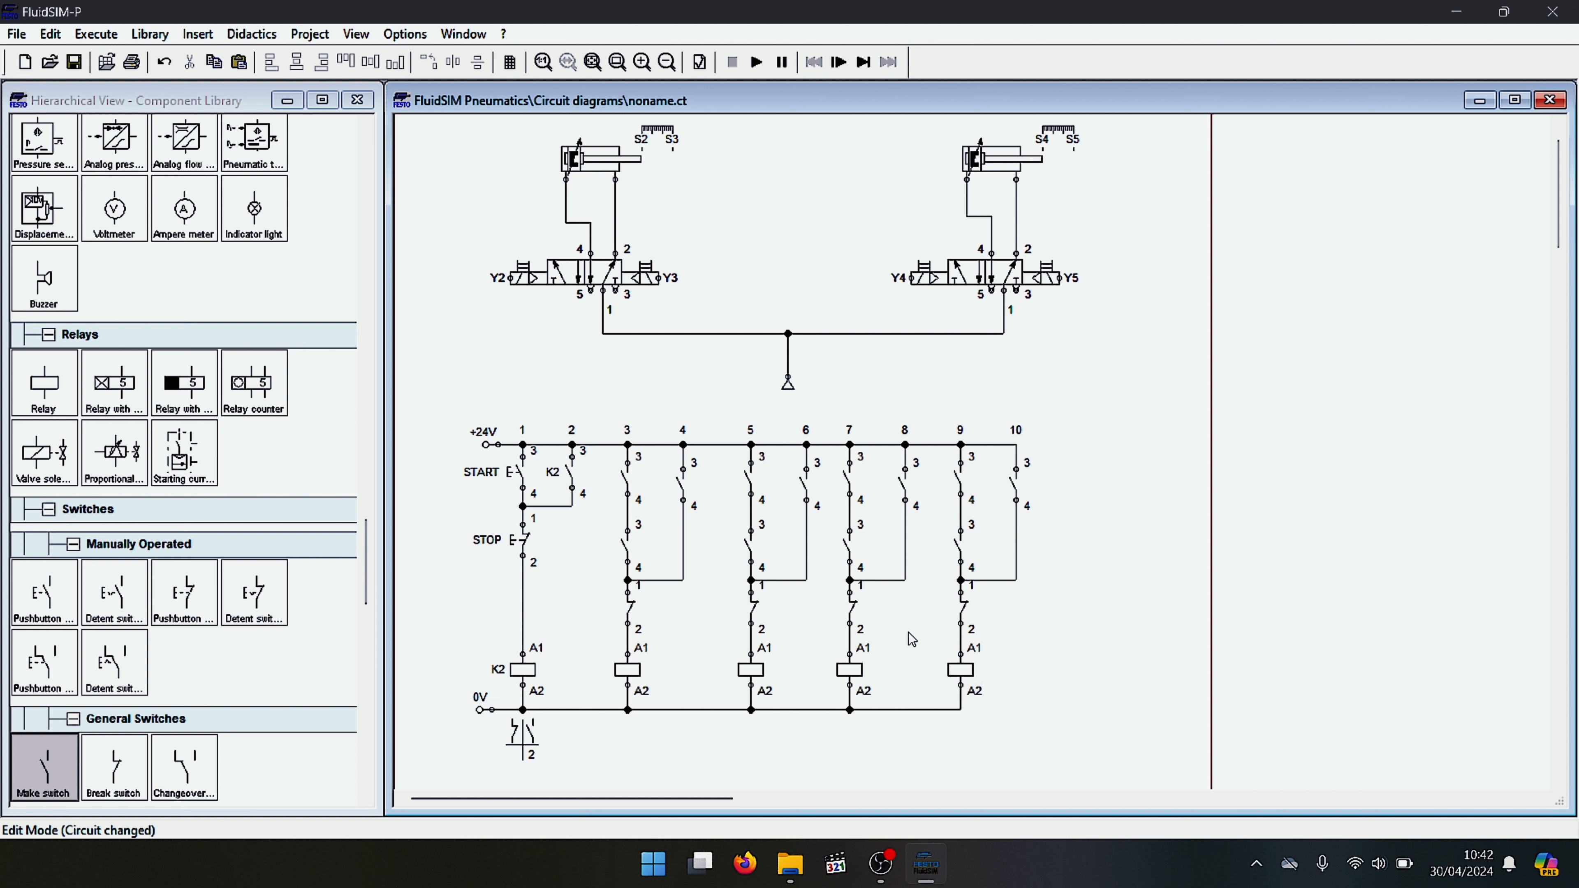
# Label the relay coils in current paths 3 and 5 K3 and K4
pyautogui.click(628, 670)
pyautogui.doubleClick(628, 670)
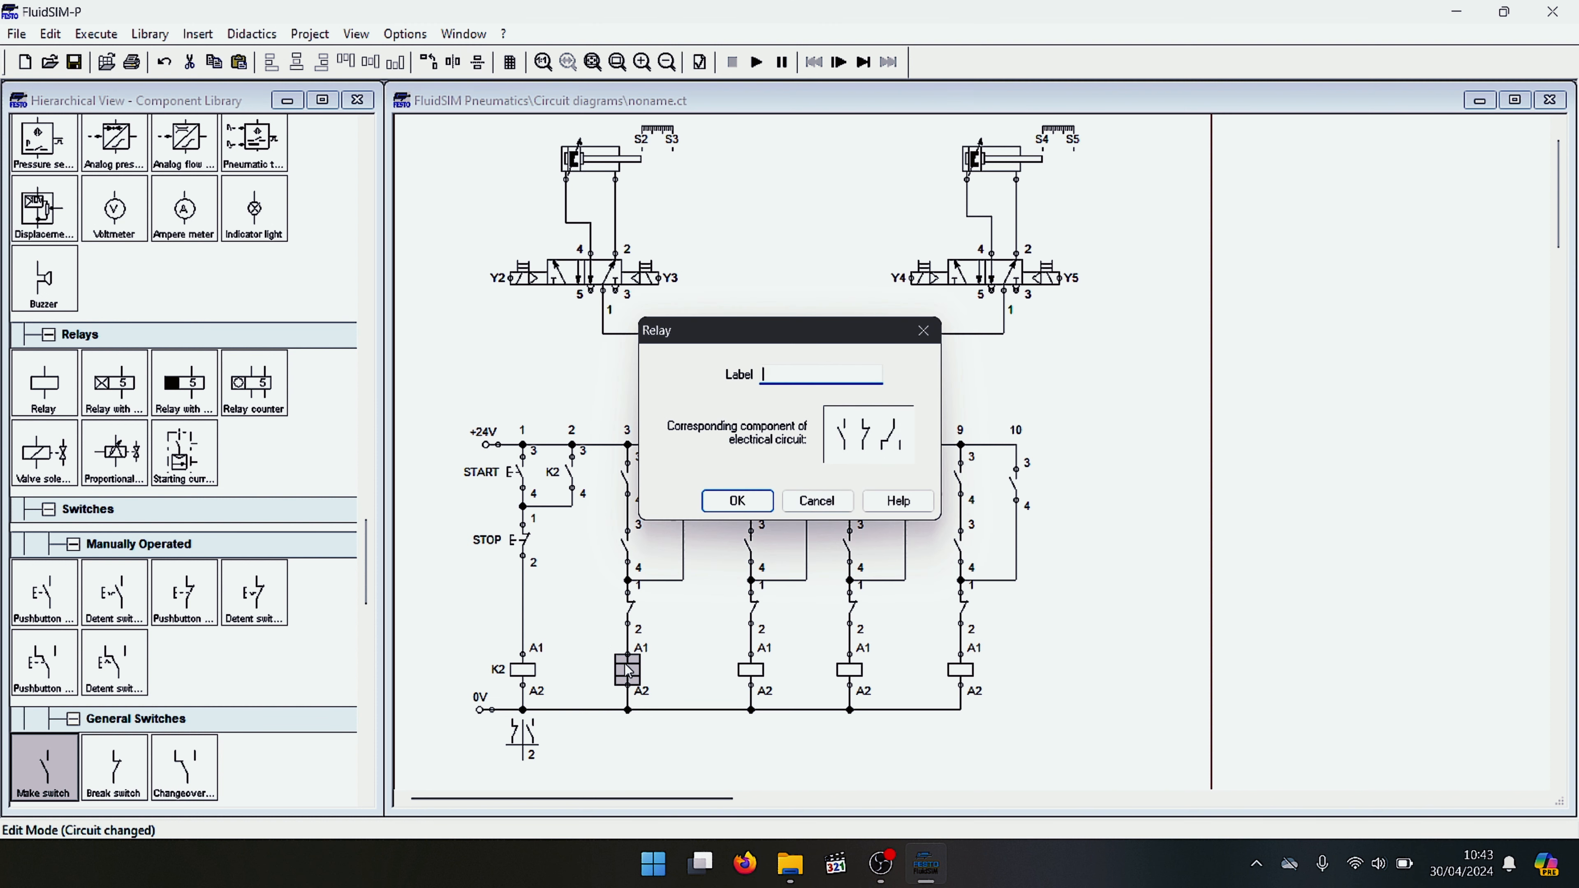
pyautogui.write('K3')
pyautogui.press('Return')
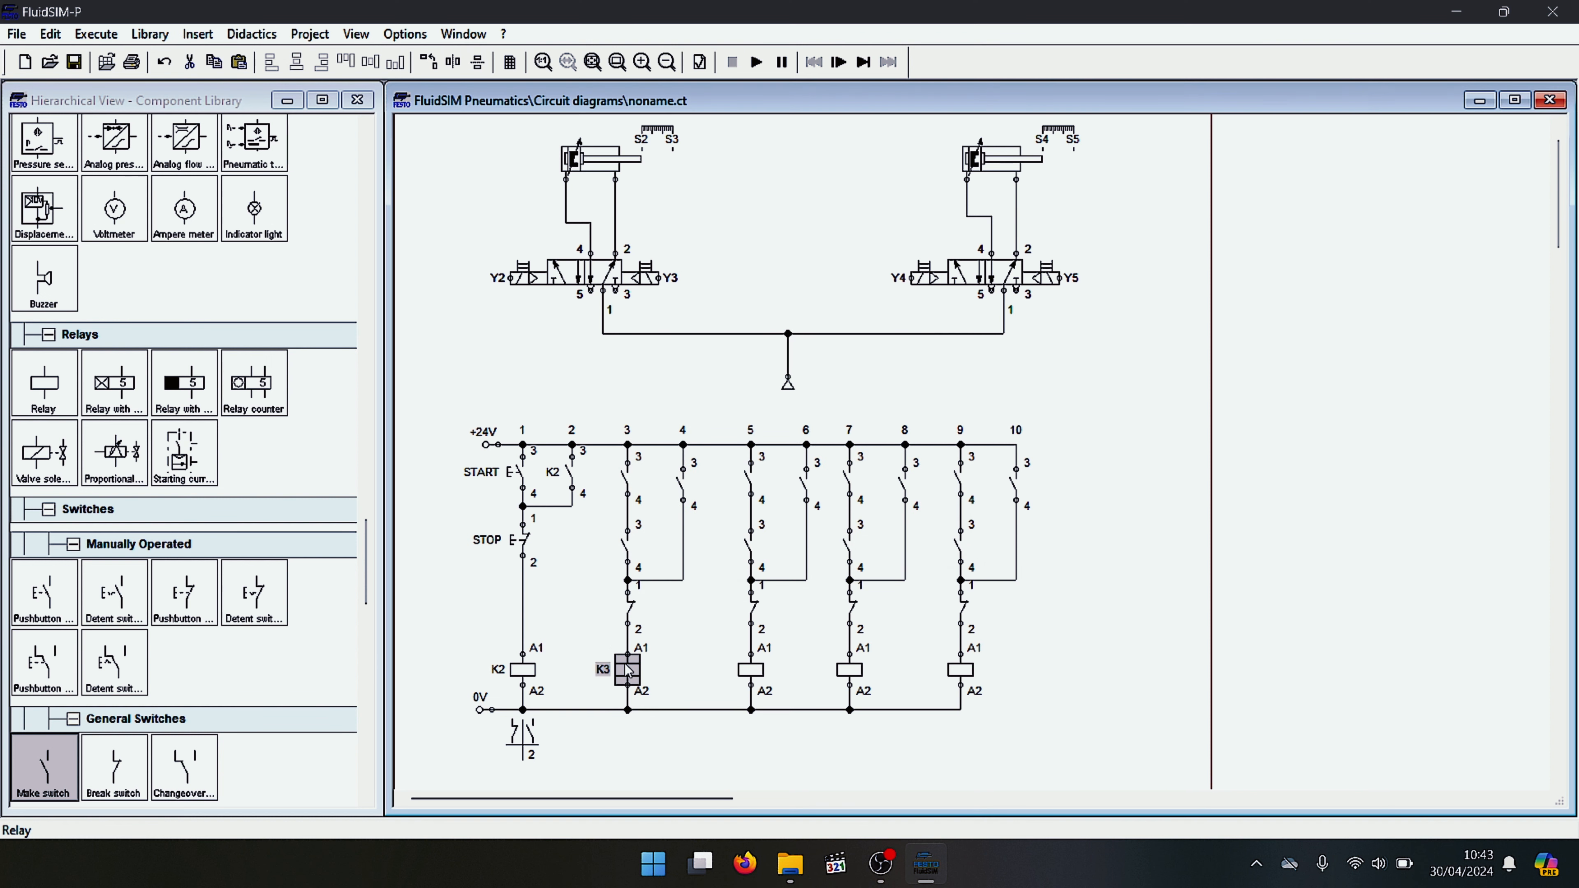
pyautogui.doubleClick(753, 675)
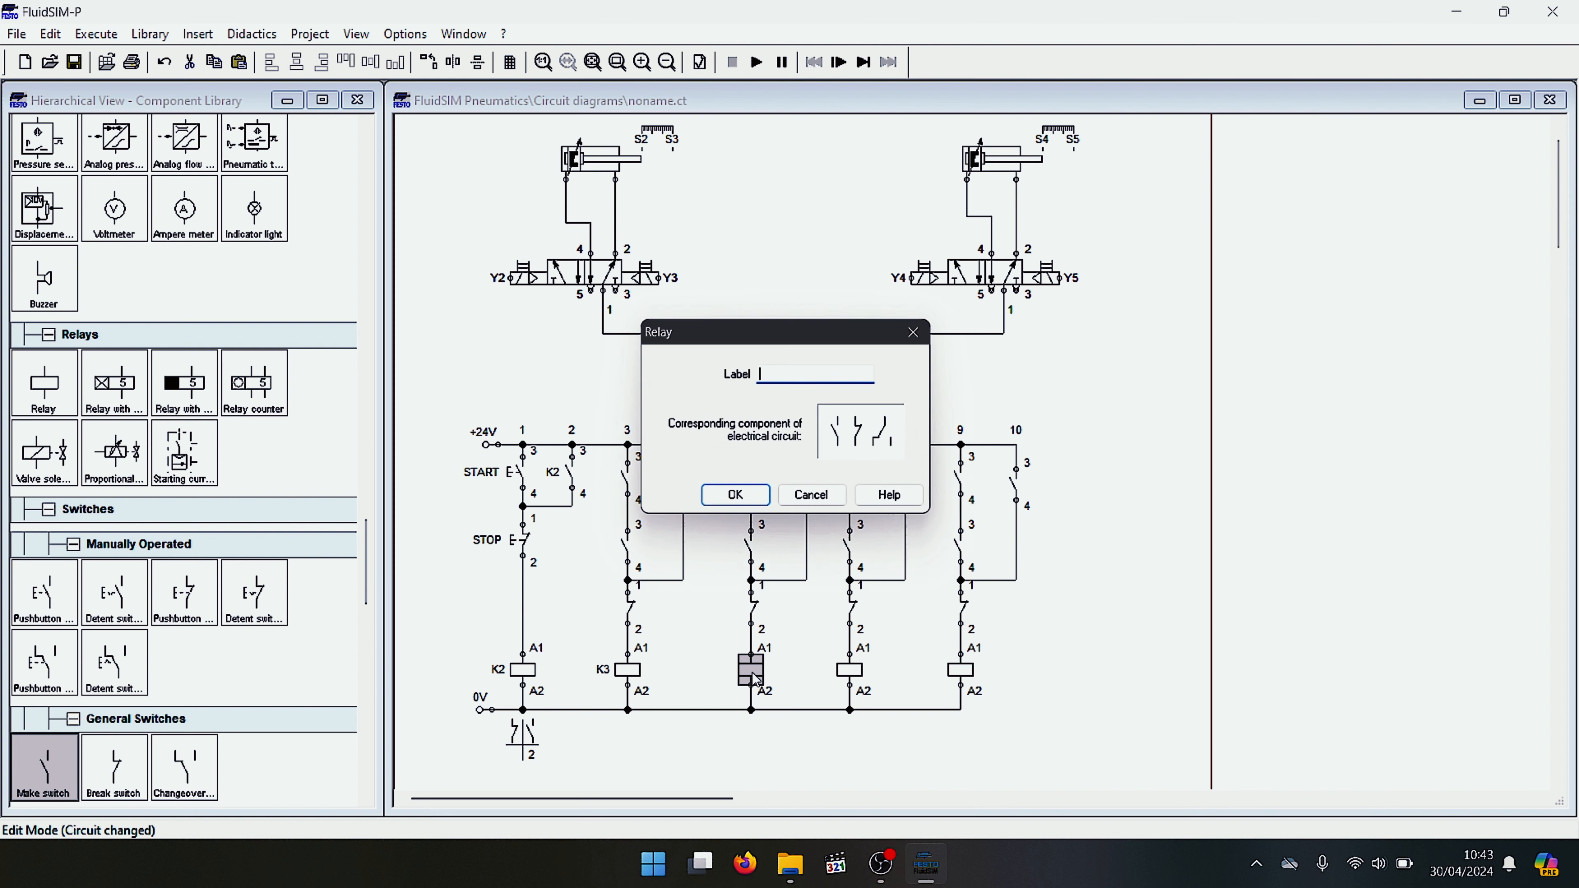
pyautogui.write('K4')
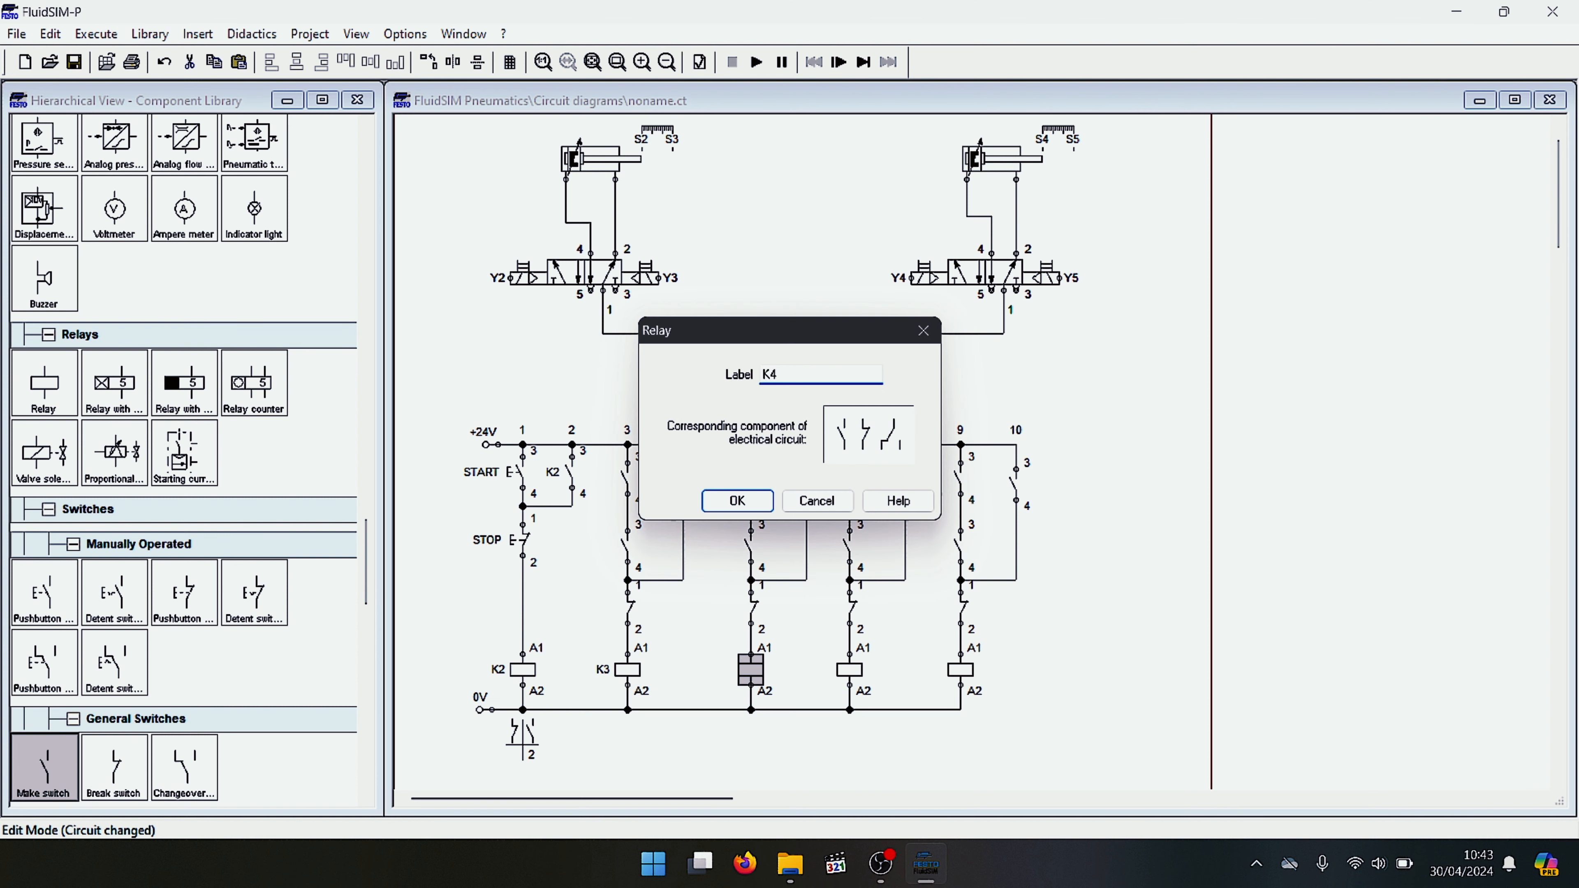
pyautogui.press('Return')
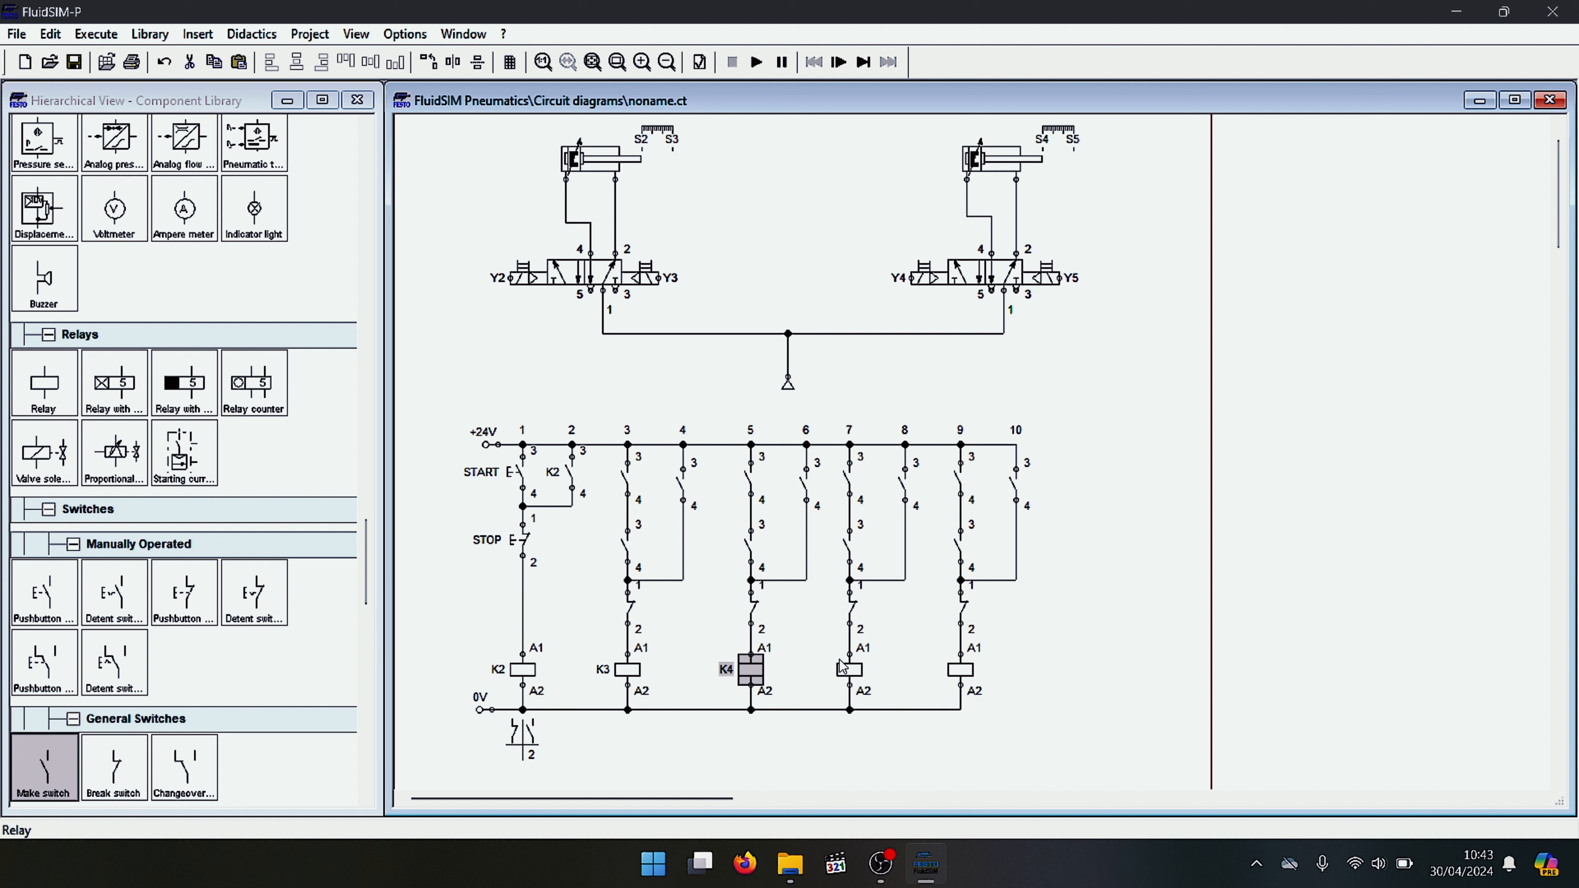
# Label the relay coils in current paths 7 and 9 K5 and K6
pyautogui.doubleClick(846, 671)
pyautogui.write('K5')
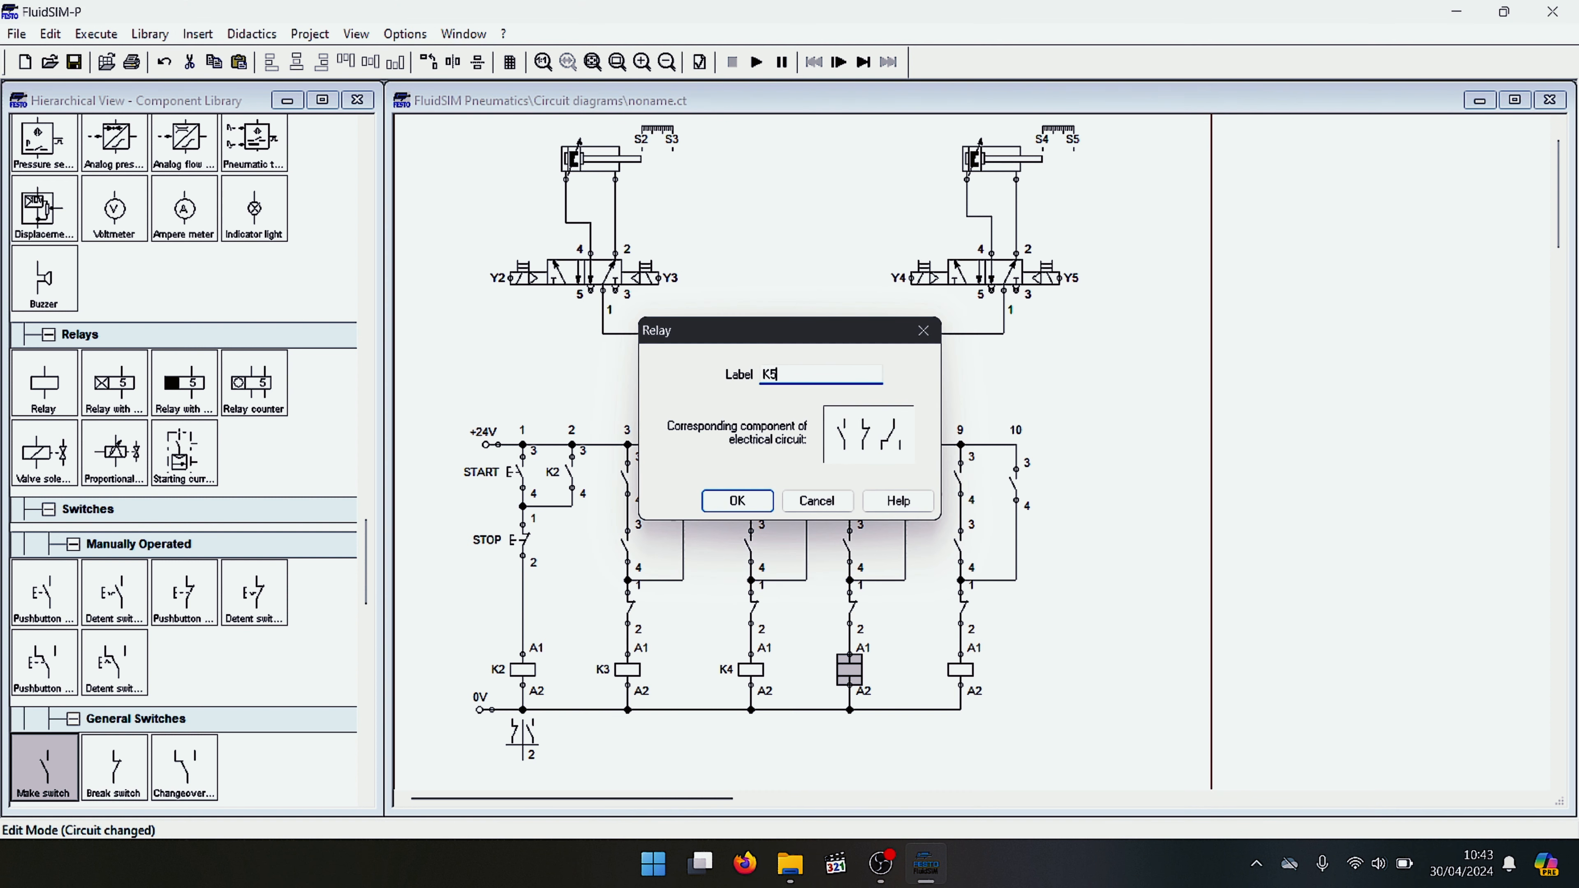
pyautogui.press('Return')
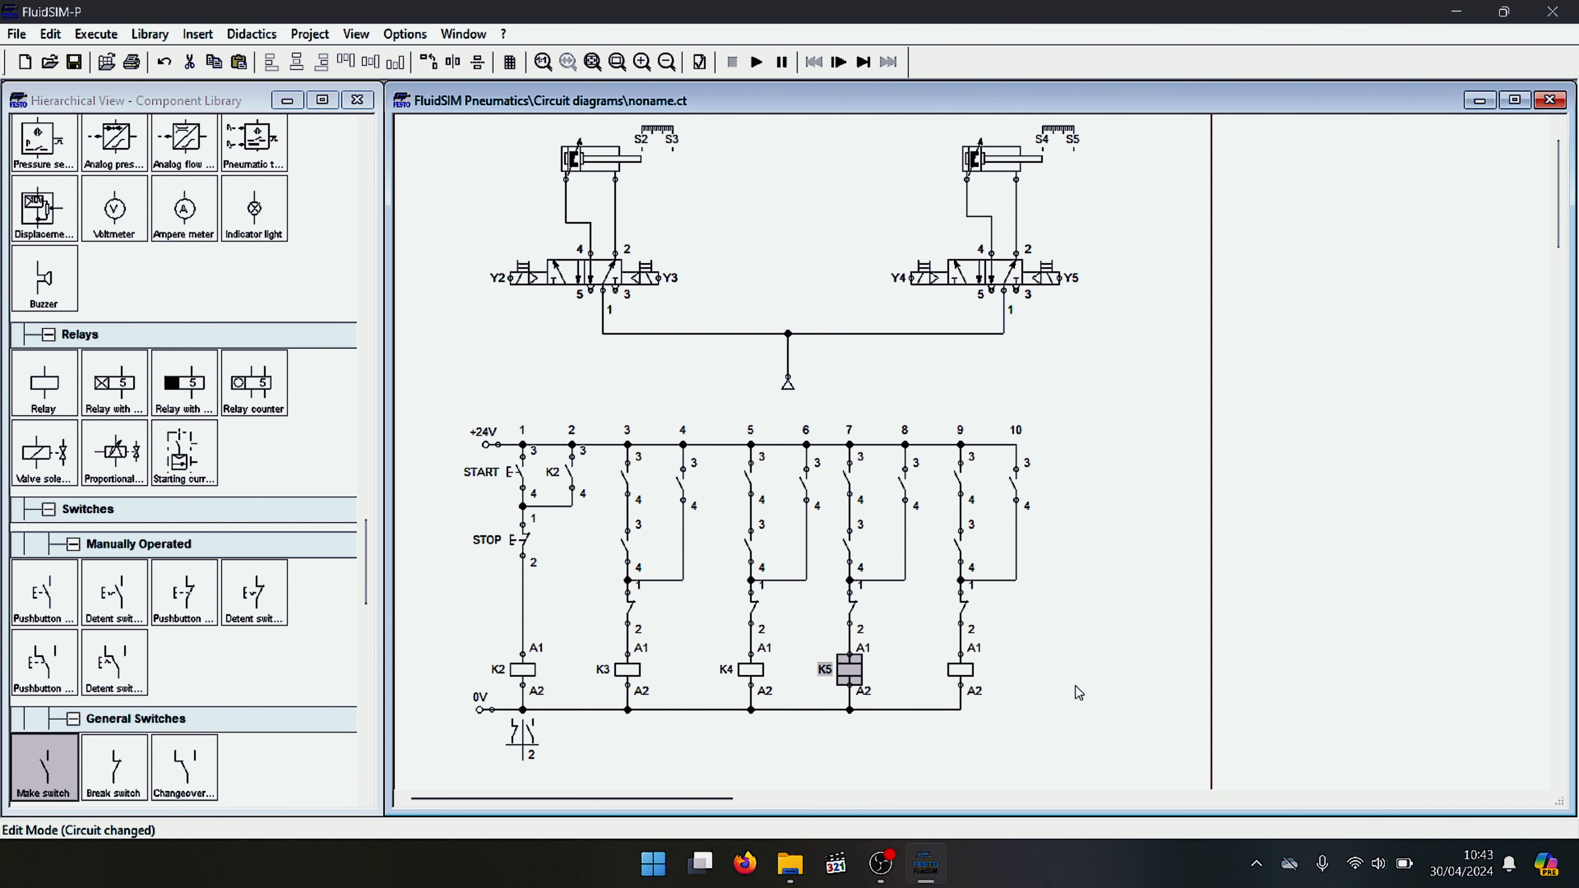
pyautogui.doubleClick(960, 671)
pyautogui.write('K6')
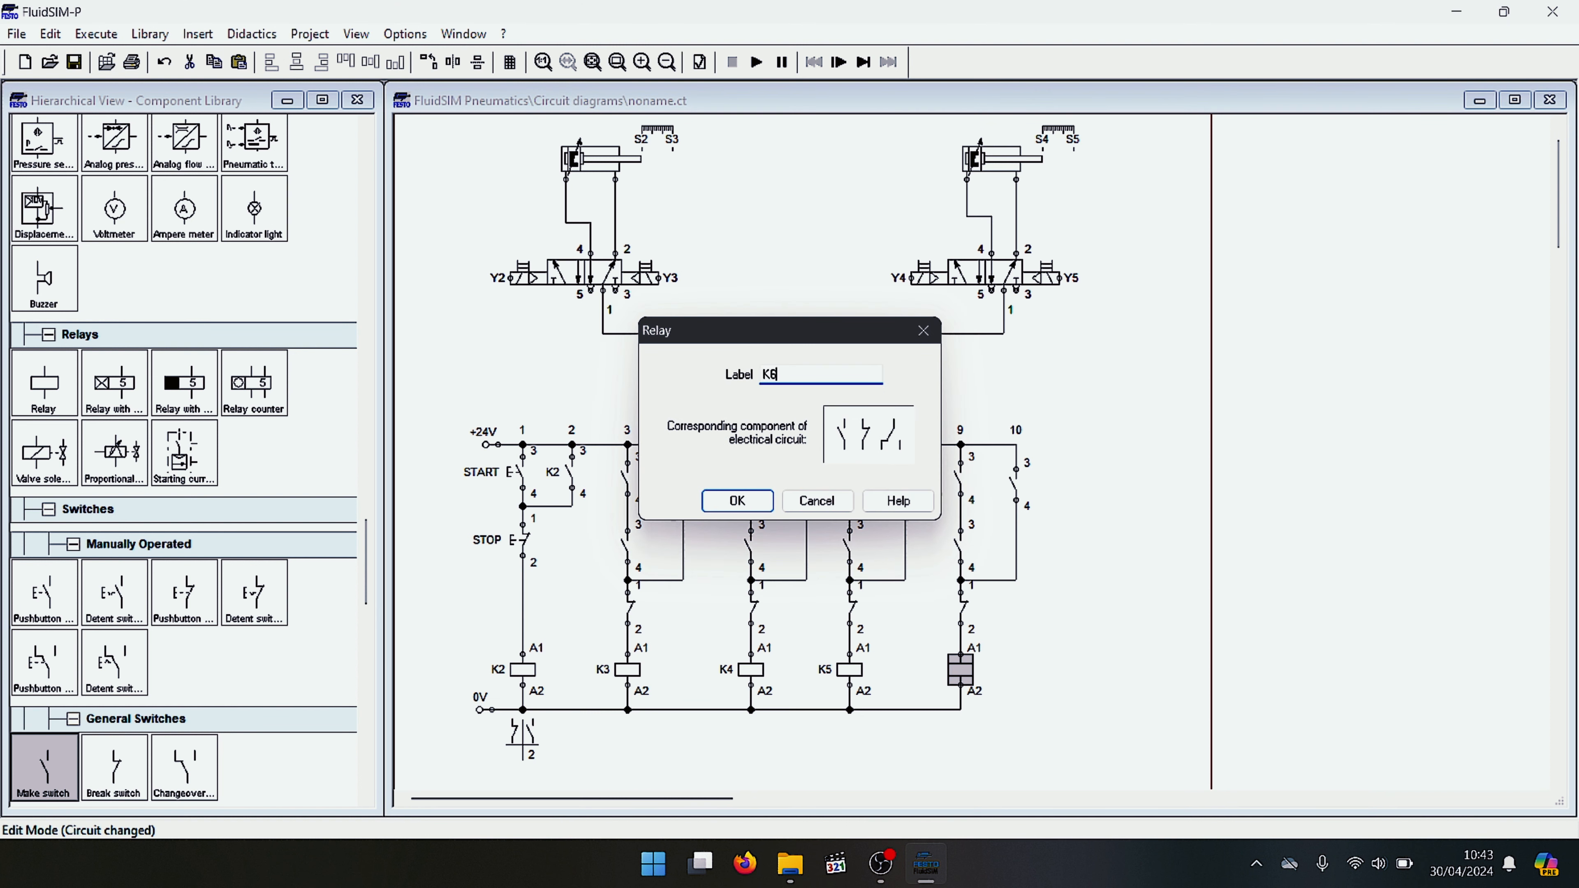
pyautogui.press('Return')
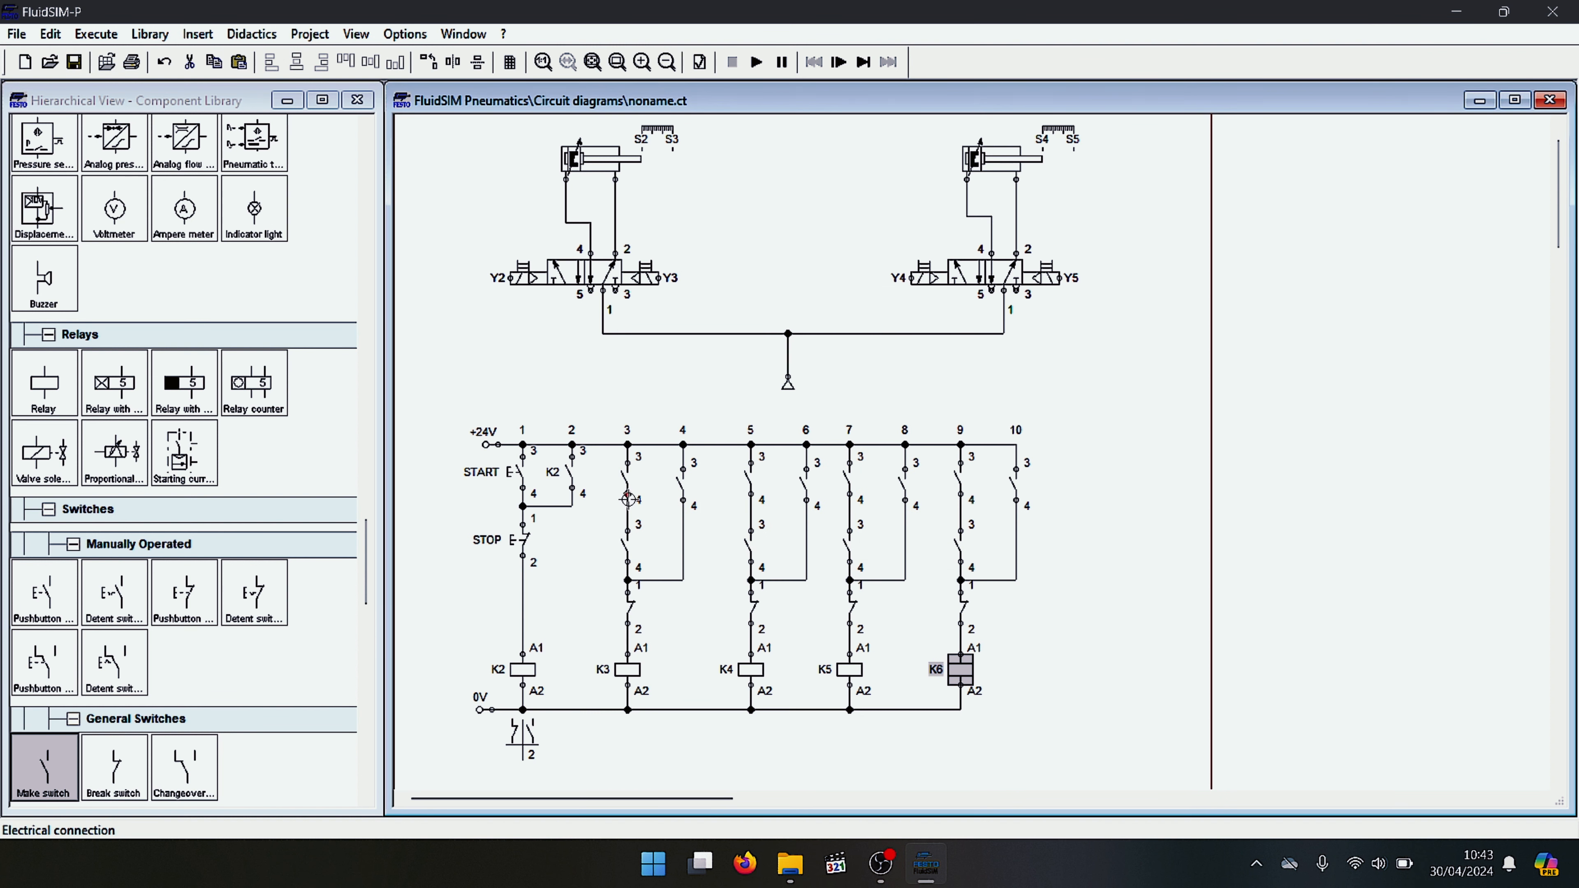
# Label the upper make switch in current path 3 K2 and the lower one S4
pyautogui.doubleClick(626, 481)
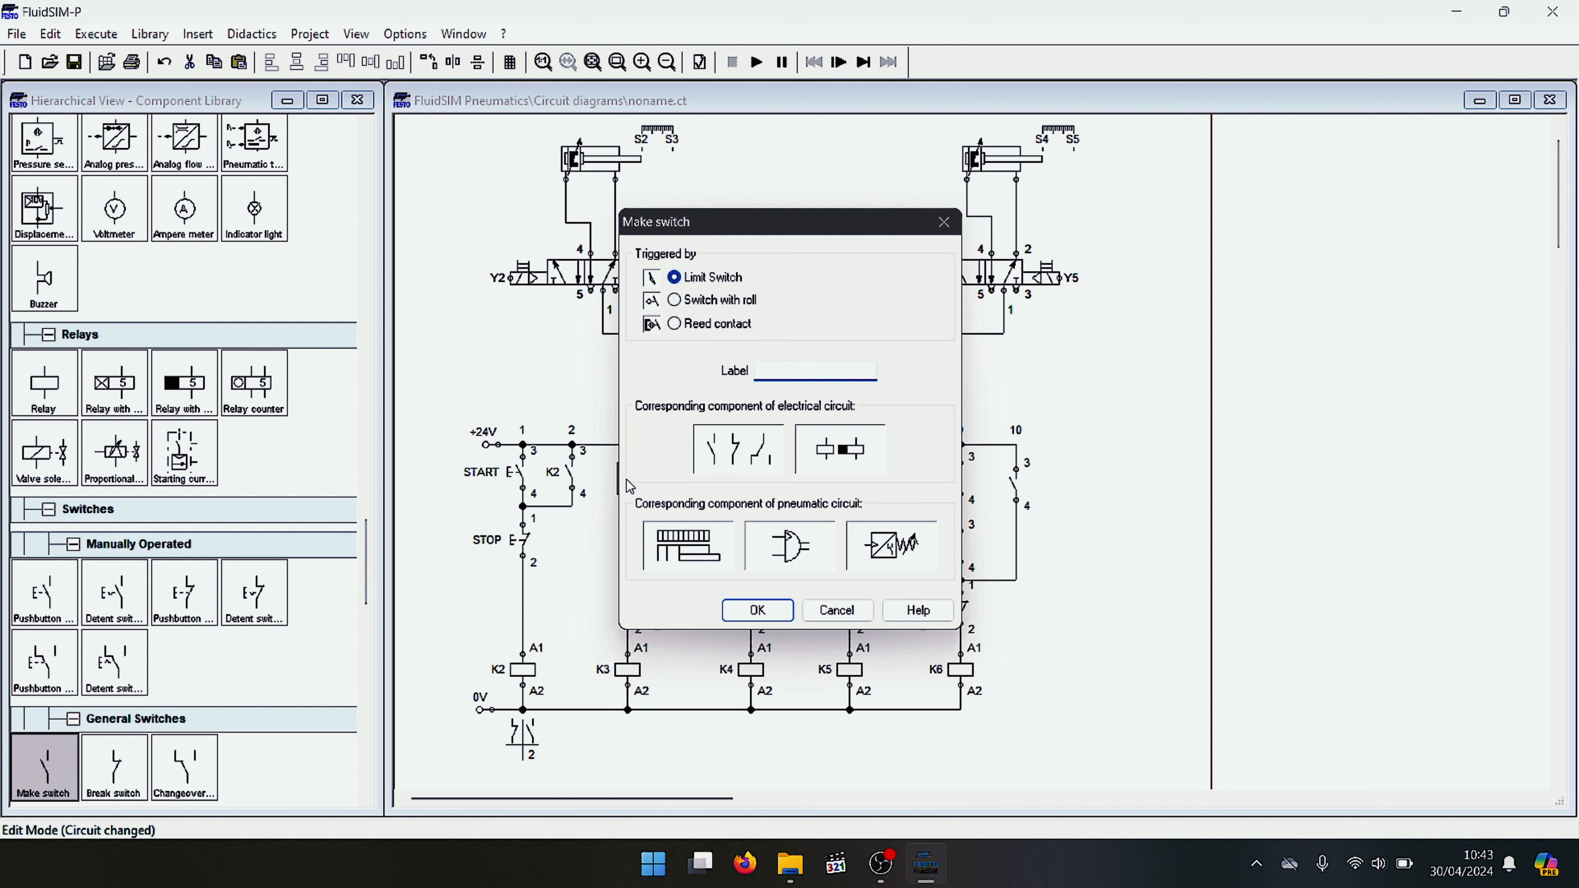
pyautogui.write('K2')
pyautogui.press('Return')
pyautogui.doubleClick(623, 546)
pyautogui.press('Escape')
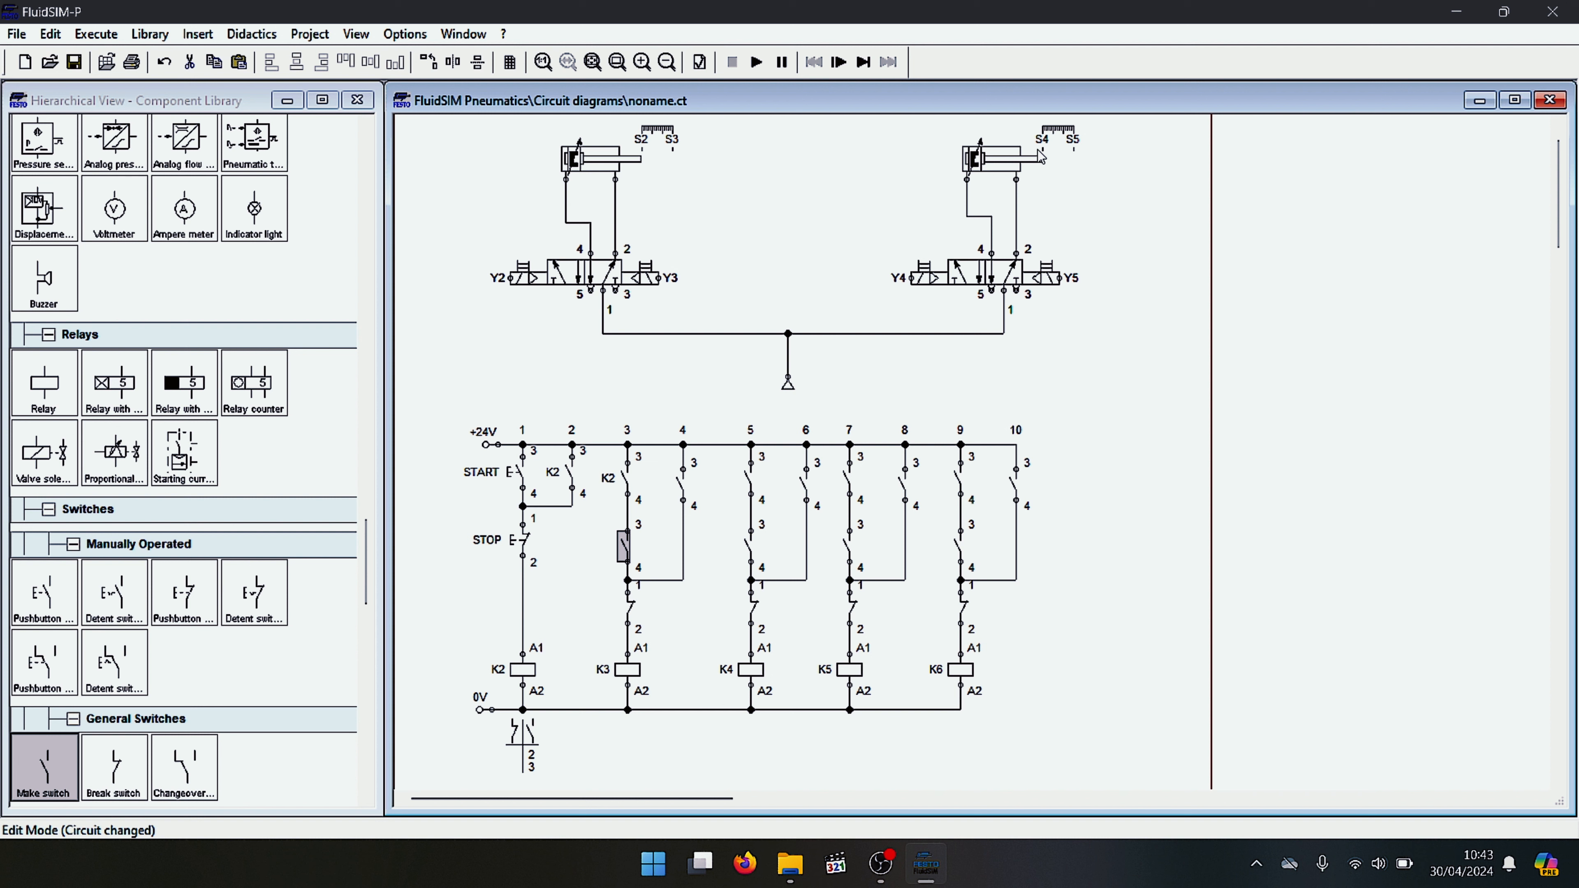
pyautogui.doubleClick(622, 546)
pyautogui.write('S4')
pyautogui.click(771, 608)
# Label the parallel self-holding make switches in current paths 4, 6 and 8 K3, K4 and K5
pyautogui.doubleClick(679, 494)
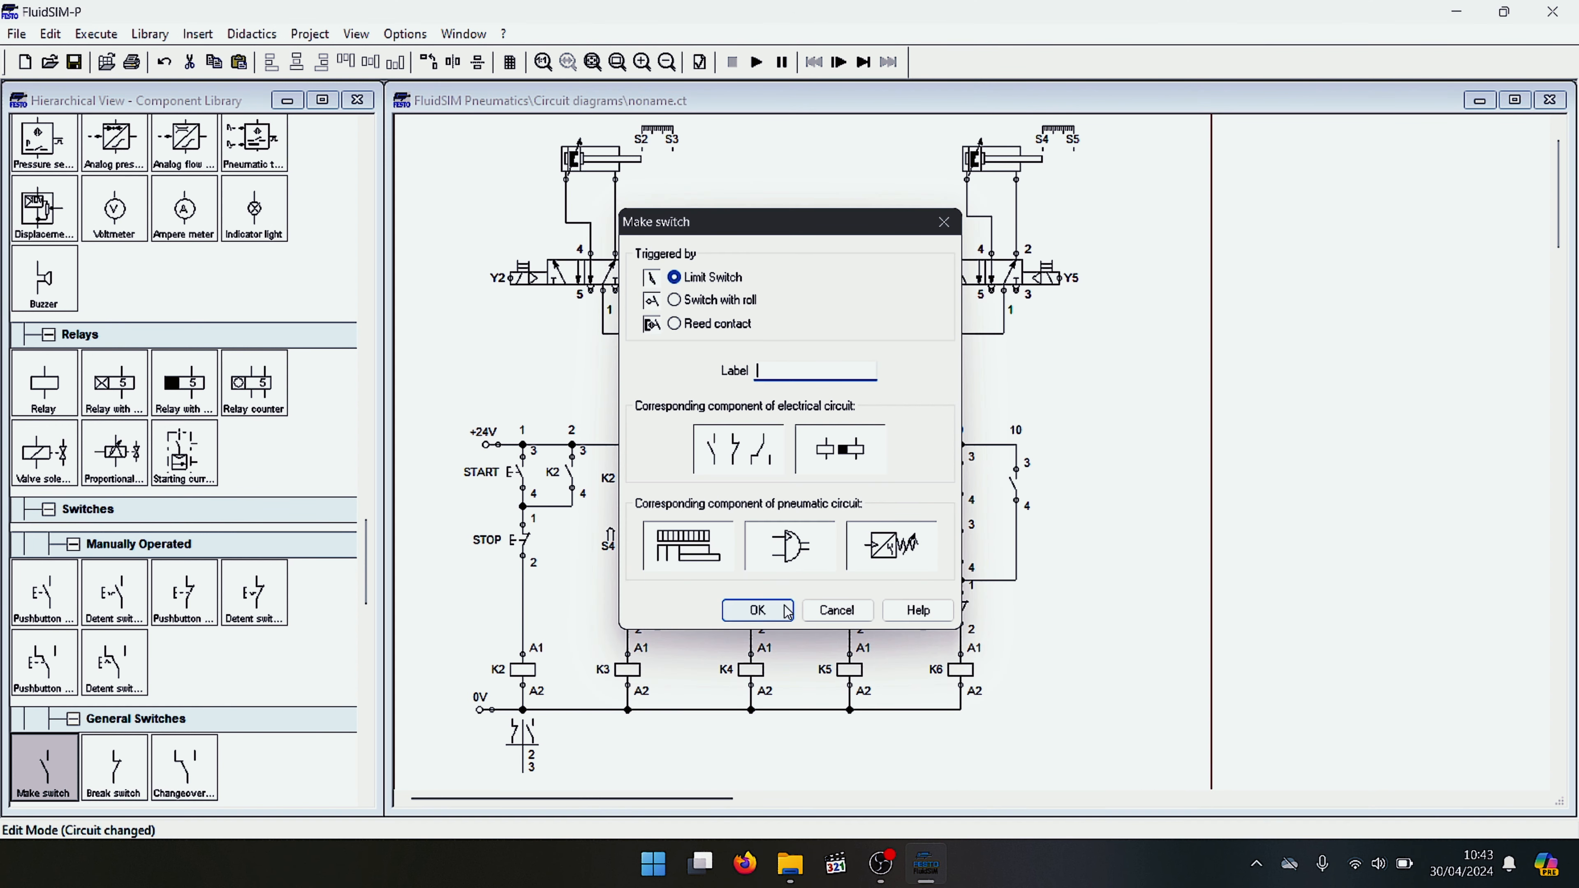
pyautogui.click(757, 611)
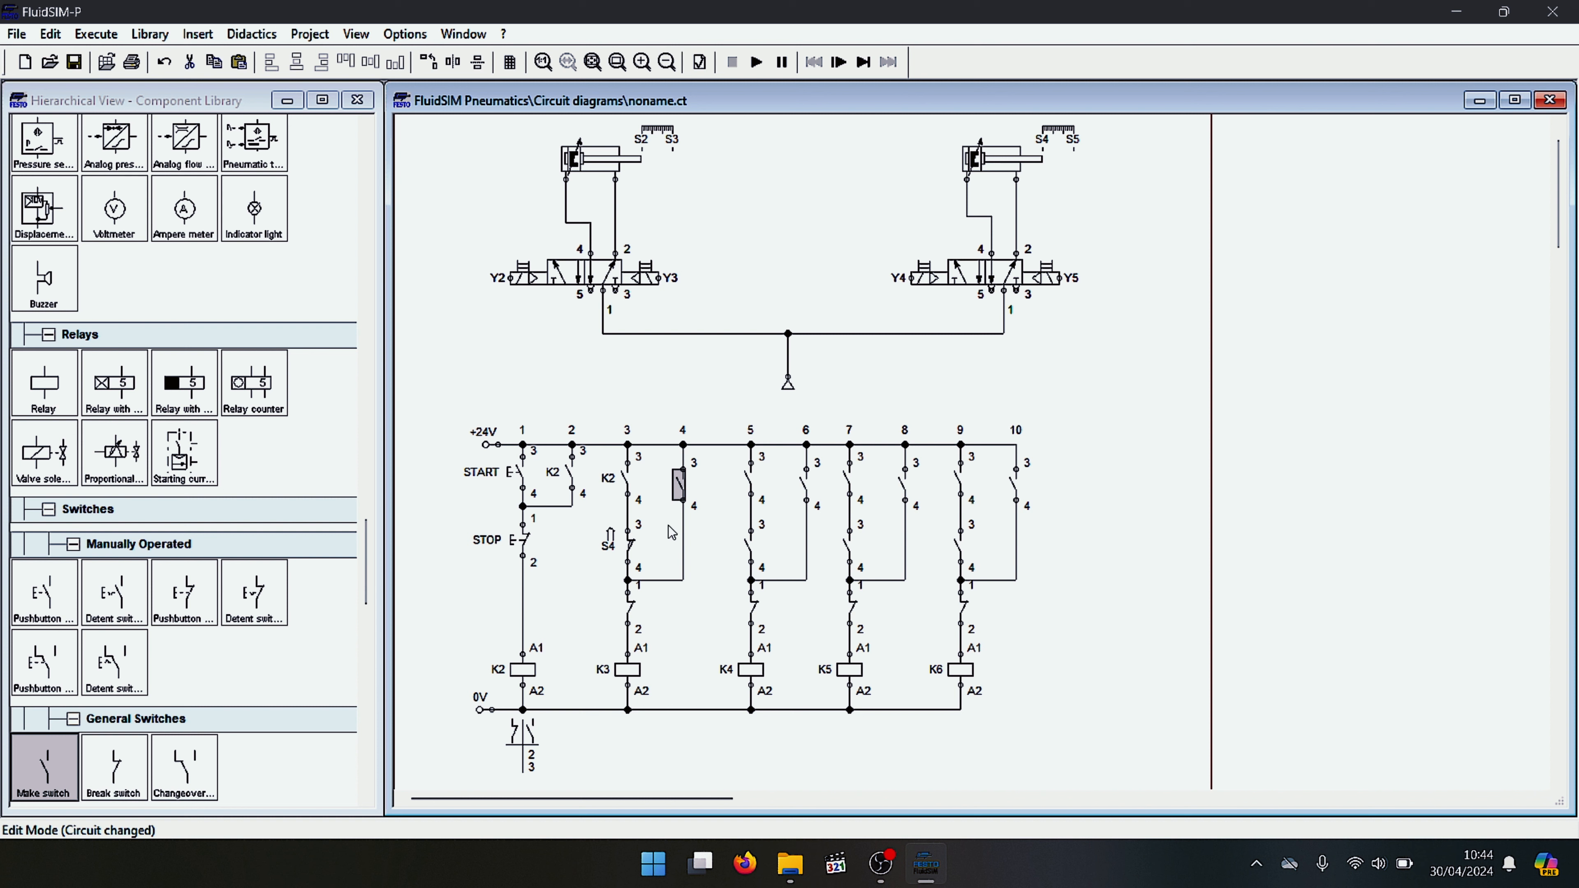
pyautogui.doubleClick(680, 490)
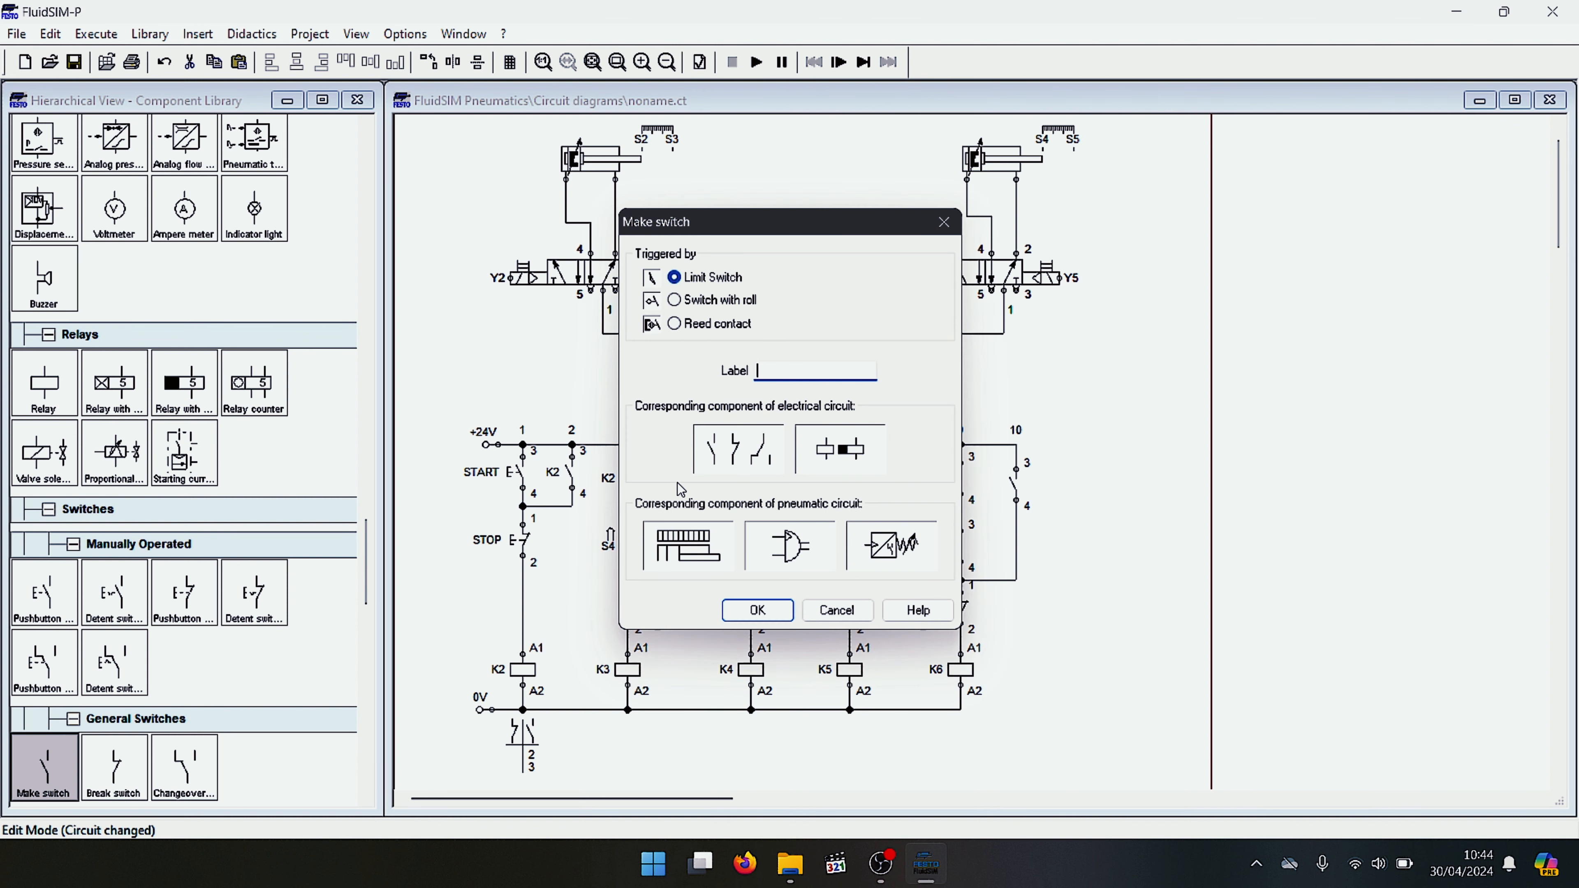
pyautogui.write('K3')
pyautogui.press('Return')
pyautogui.doubleClick(802, 487)
pyautogui.write('K4')
pyautogui.doubleClick(901, 486)
pyautogui.write('K5')
pyautogui.press('Return')
# Label the parallel self-holding make switch in current path 10 K6
pyautogui.doubleClick(1012, 485)
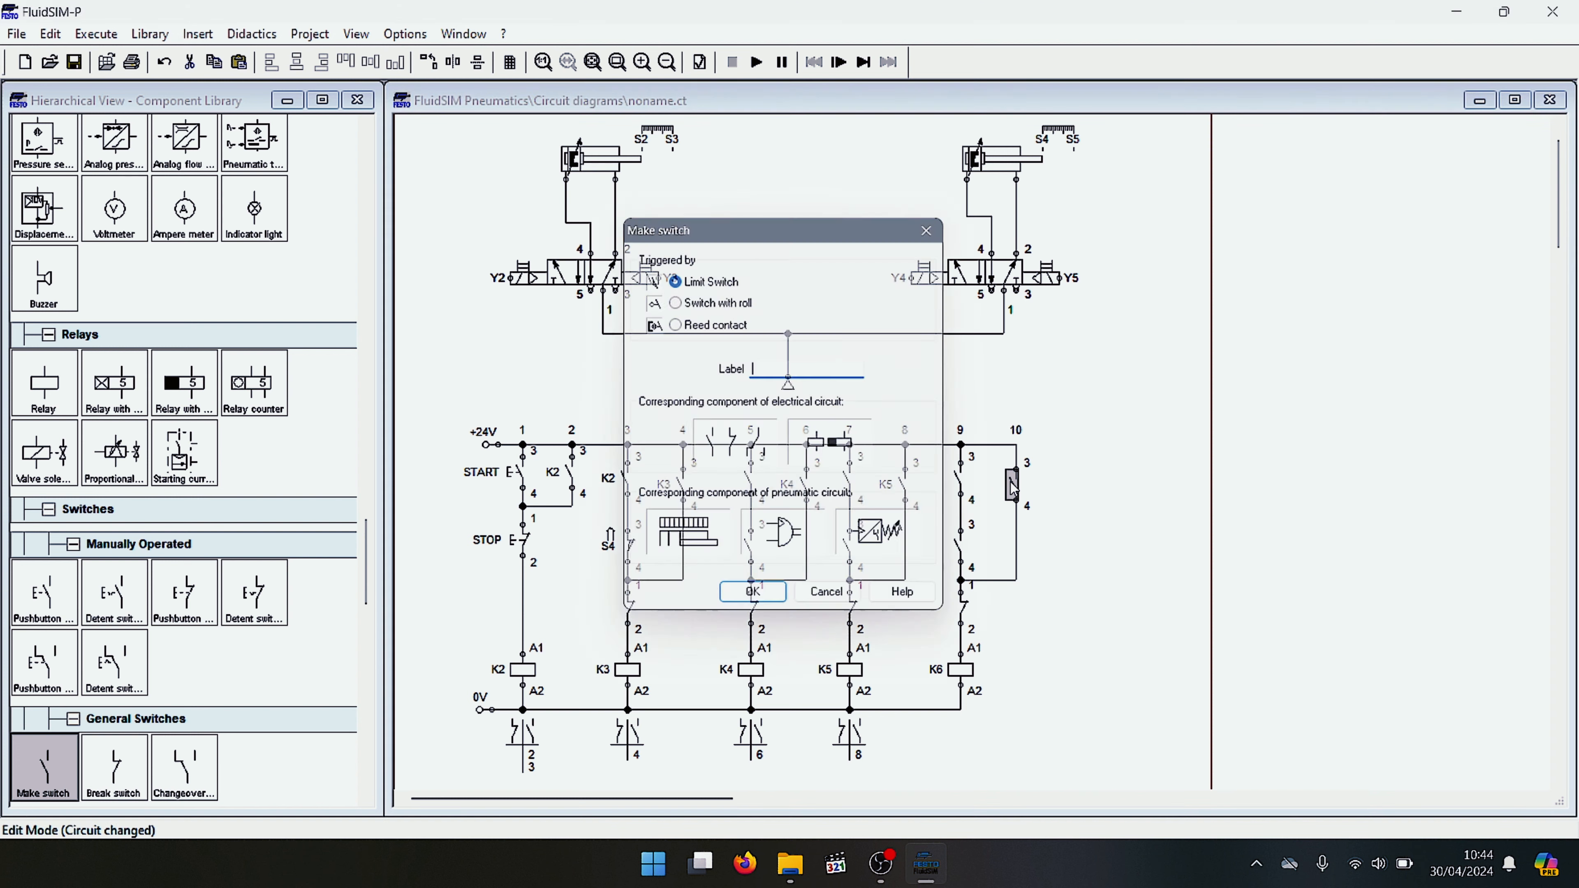
pyautogui.write('EEEEK6')
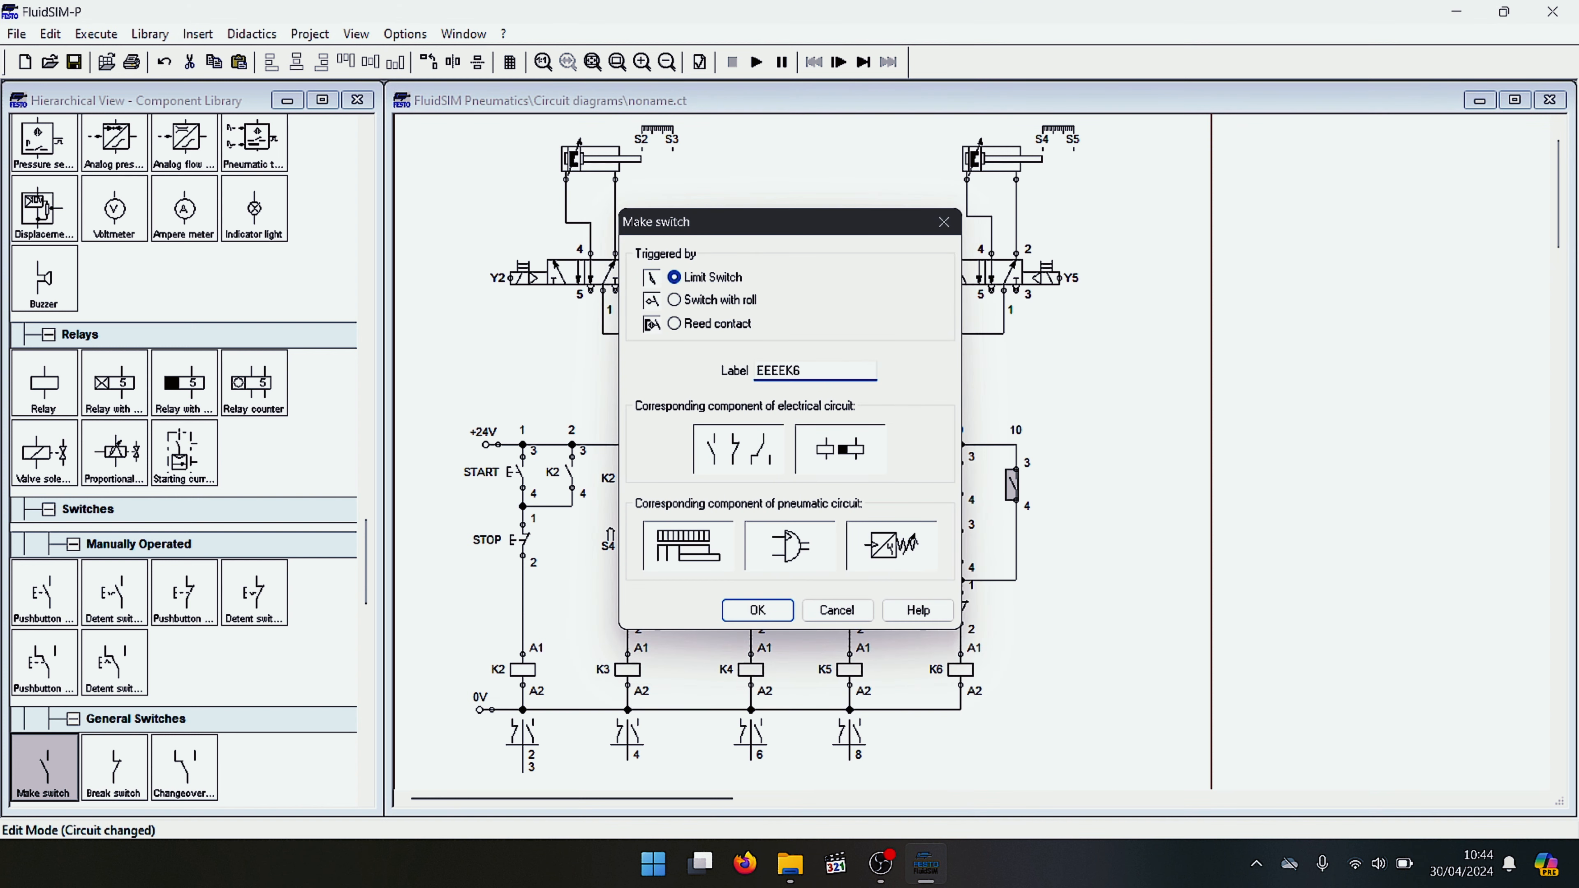
pyautogui.press('BackSpace')
pyautogui.press('BackSpace')
pyautogui.press('BackSpace')
pyautogui.press('BackSpace')
pyautogui.press('BackSpace')
pyautogui.press('BackSpace')
pyautogui.write('EK')
pyautogui.press('BackSpace')
pyautogui.press('BackSpace')
pyautogui.write('K6')
pyautogui.press('Return')
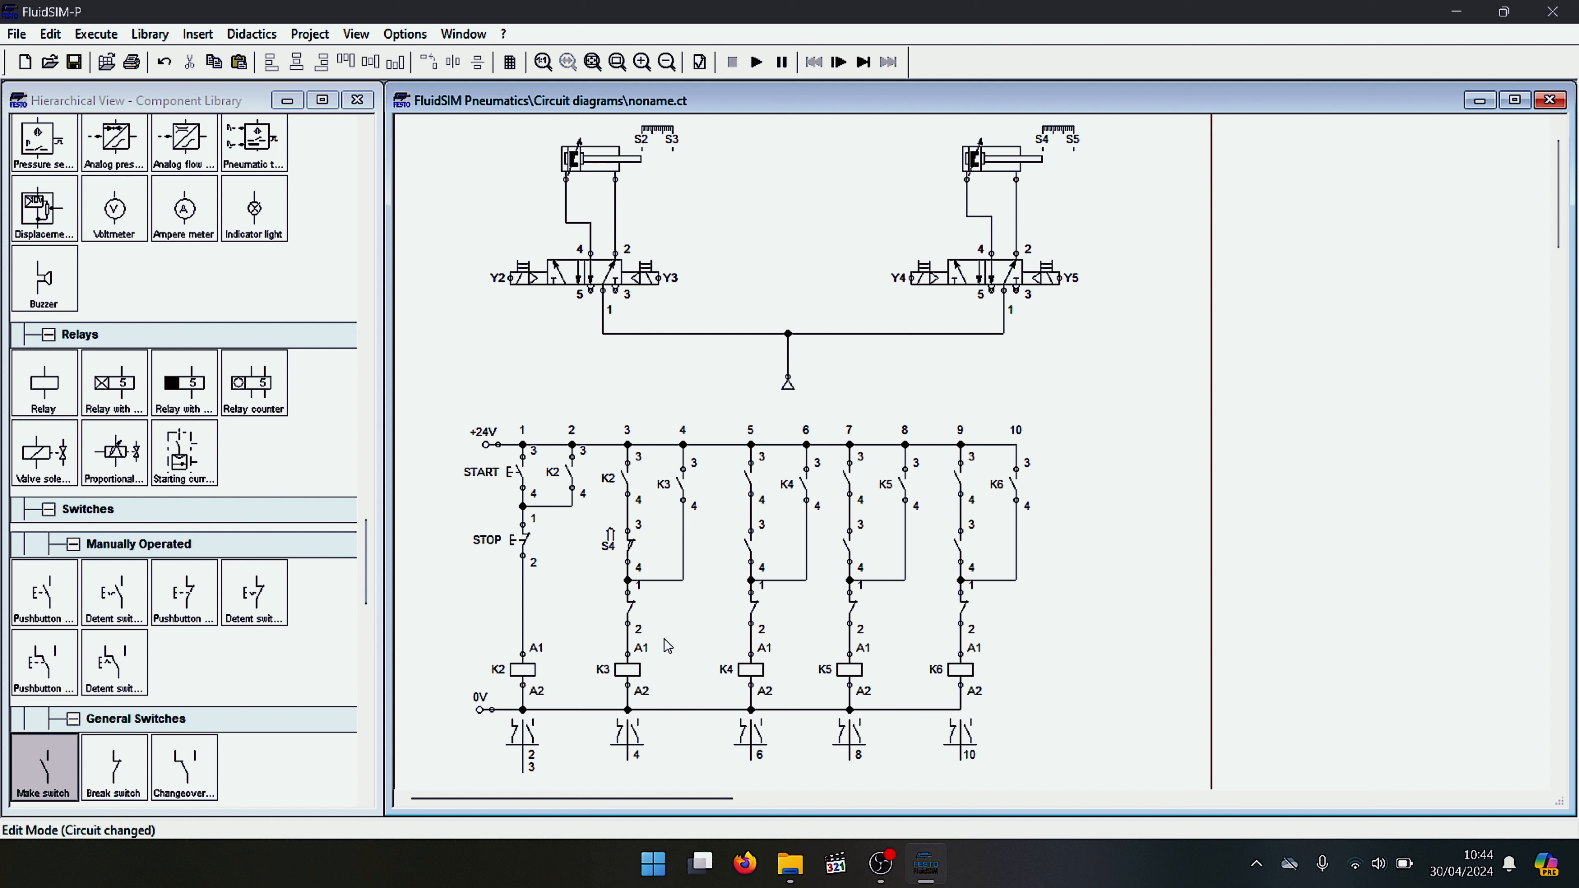
# Label the upper make switch in current path 5 K3
pyautogui.doubleClick(751, 478)
pyautogui.write('EK3')
pyautogui.press('Return')
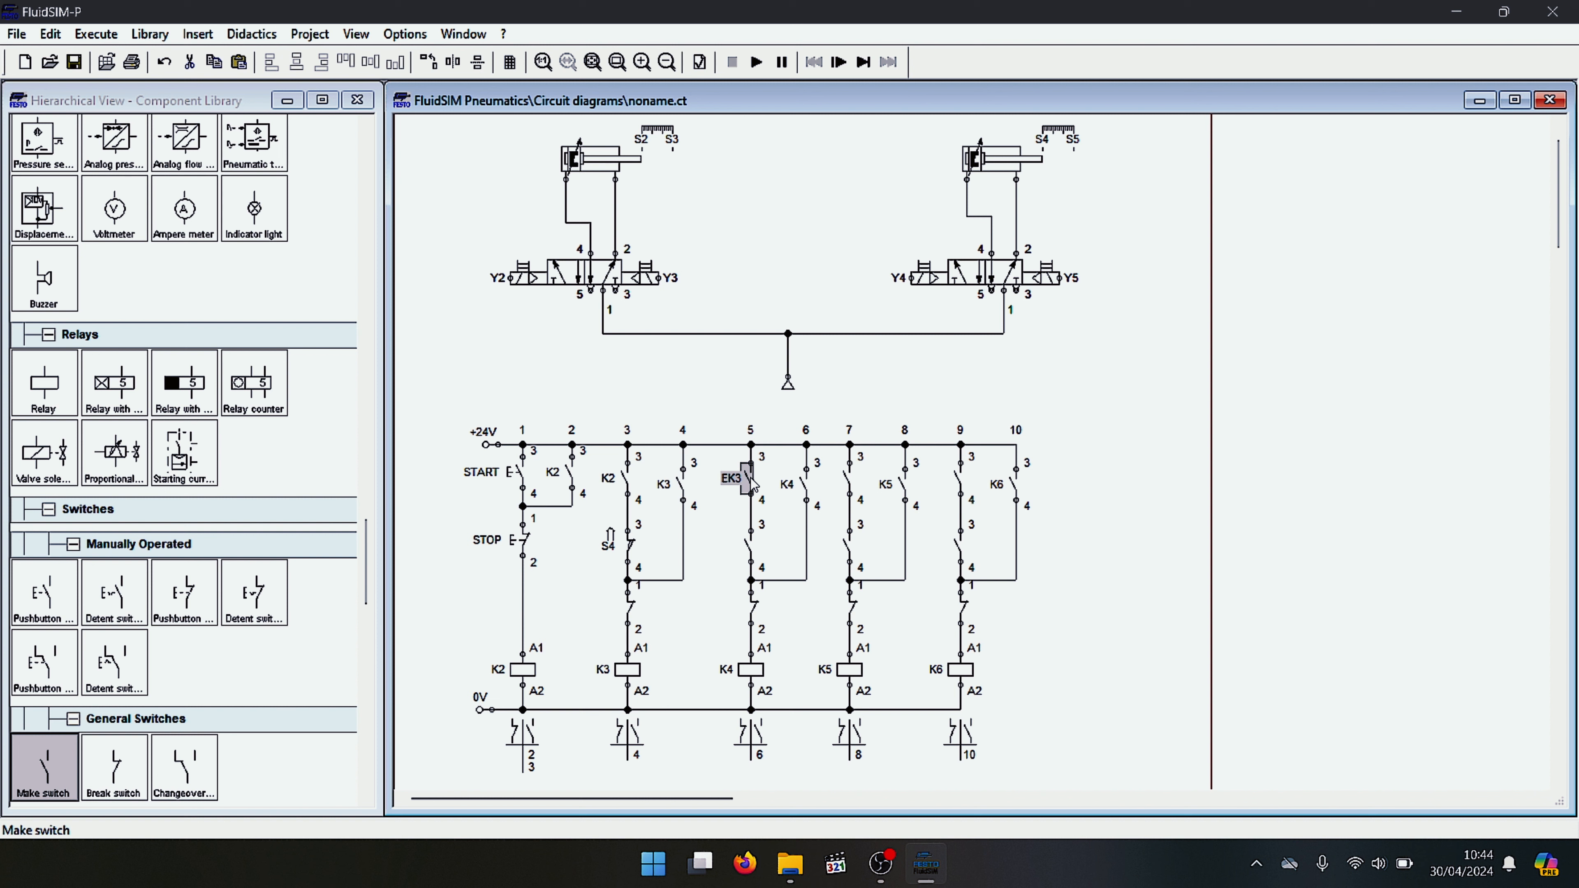
pyautogui.doubleClick(750, 482)
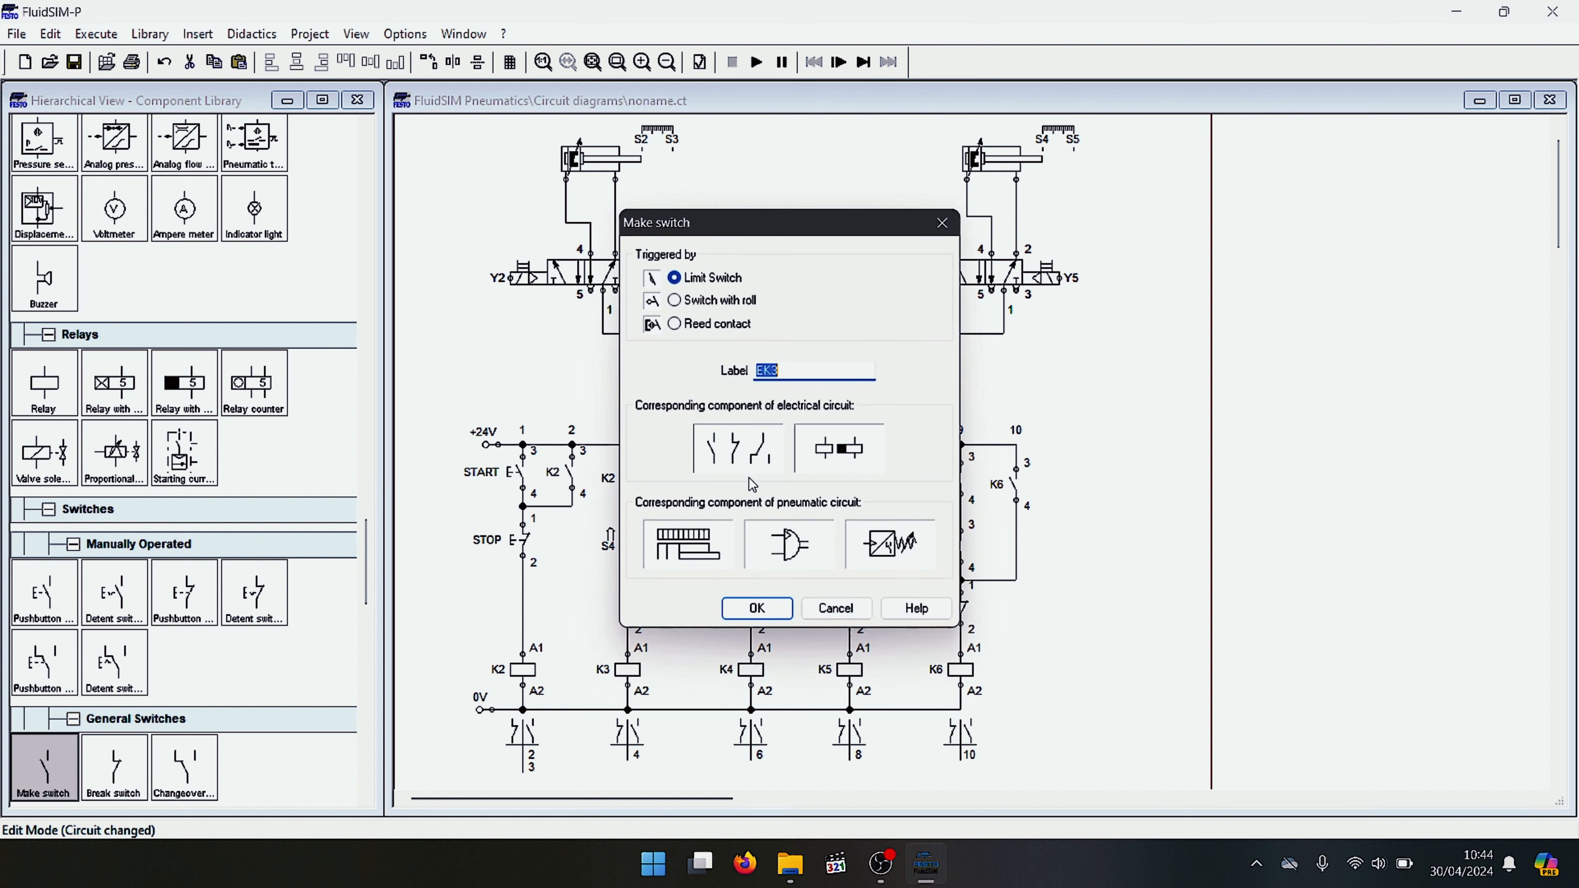
pyautogui.press('BackSpace')
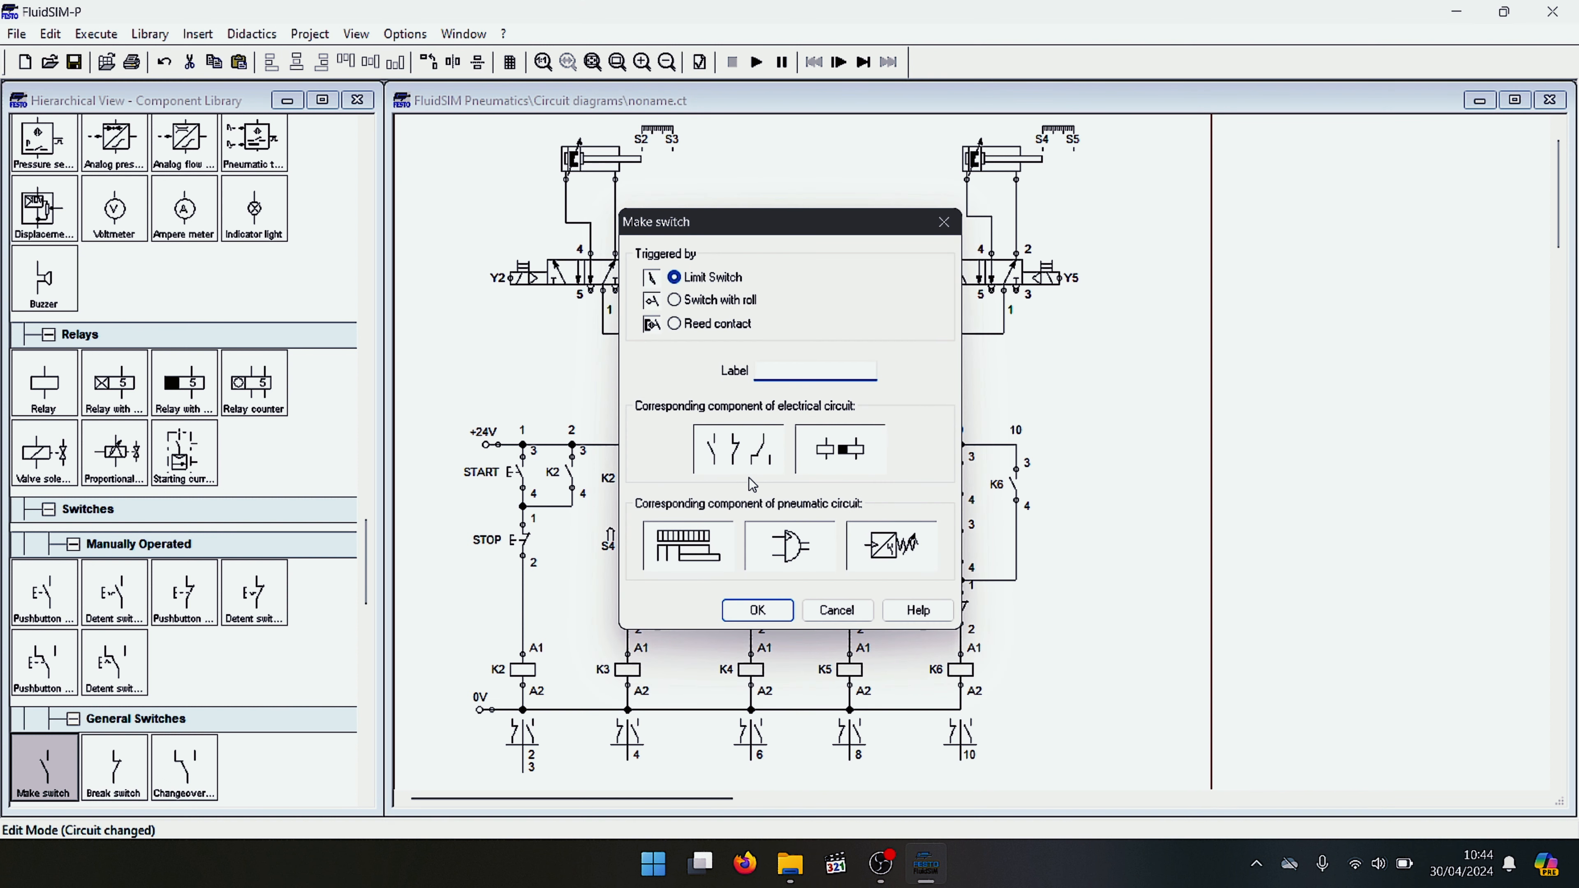
pyautogui.write('K3')
pyautogui.press('Return')
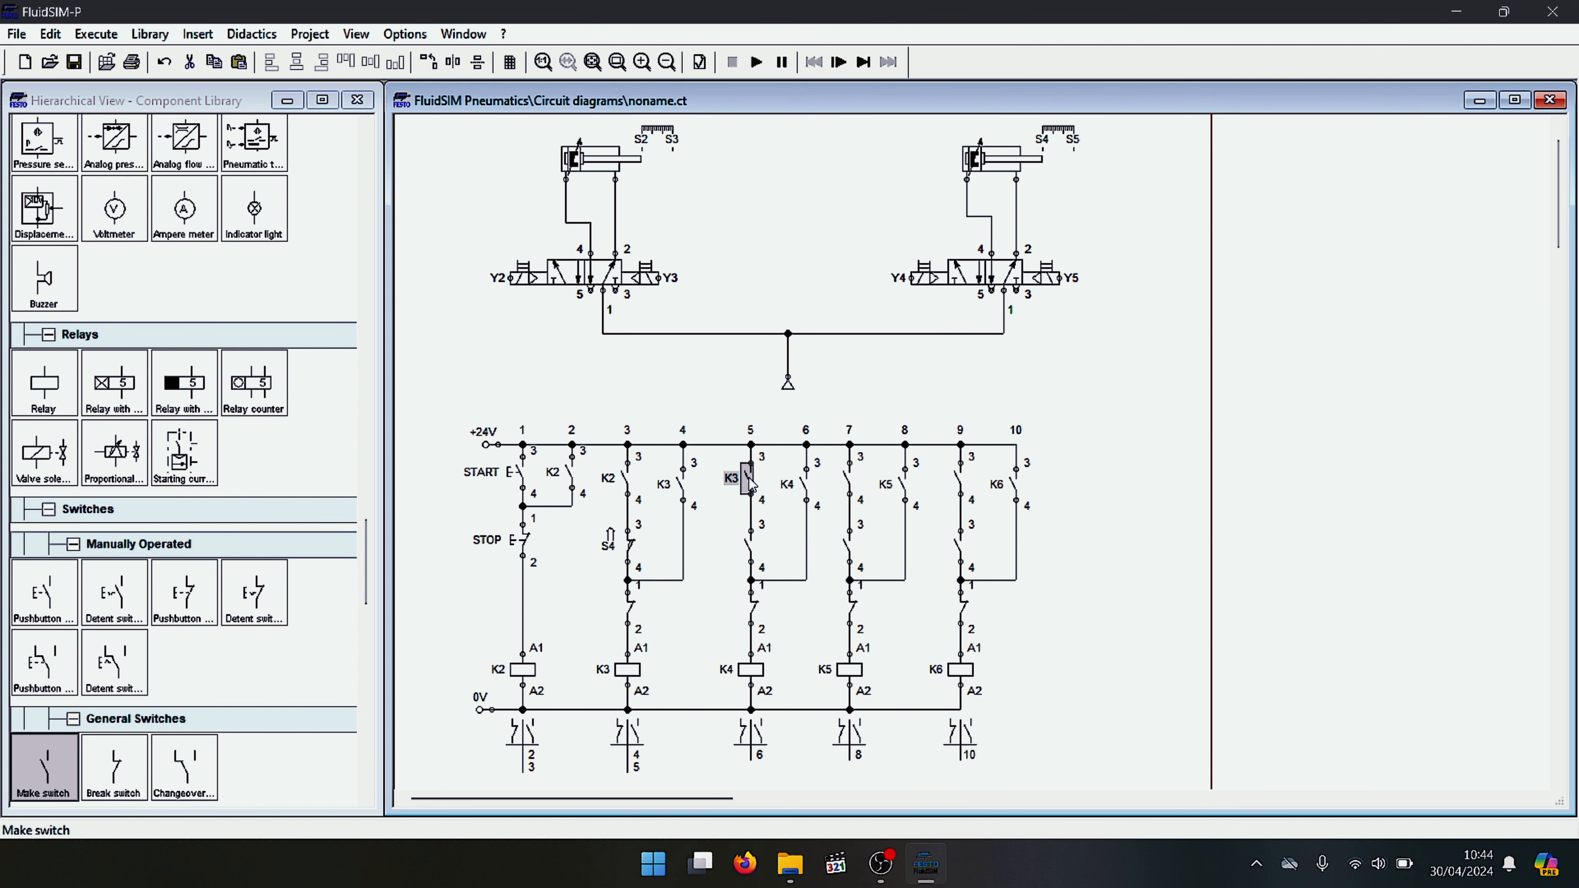
# Label the upper make switches in current paths 7 and 9 K4 and K5
pyautogui.doubleClick(848, 482)
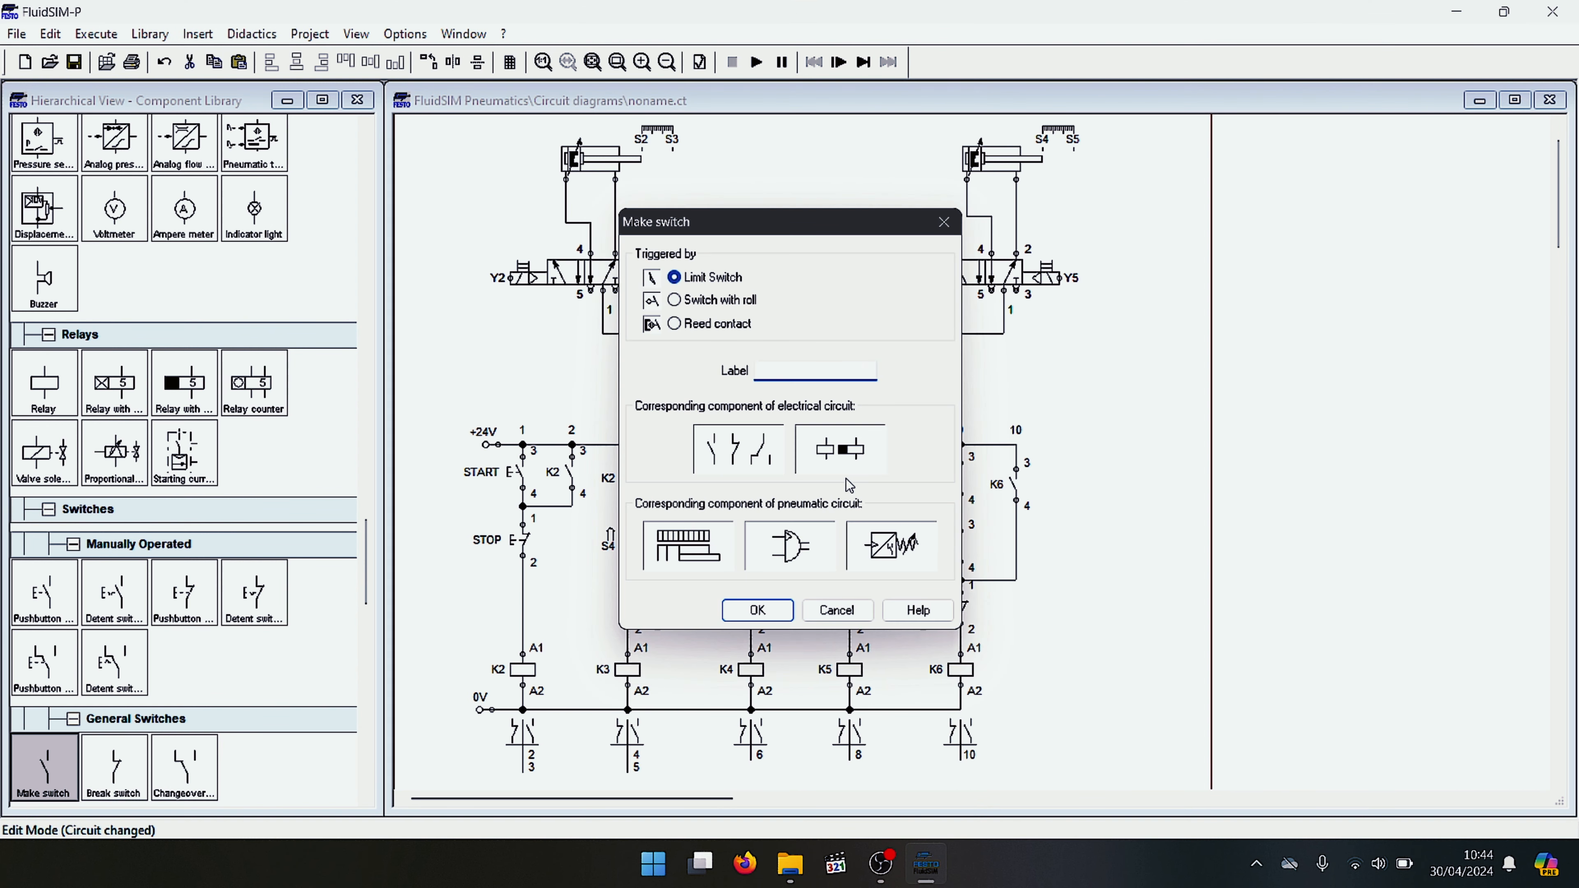
pyautogui.write('K4')
pyautogui.press('Return')
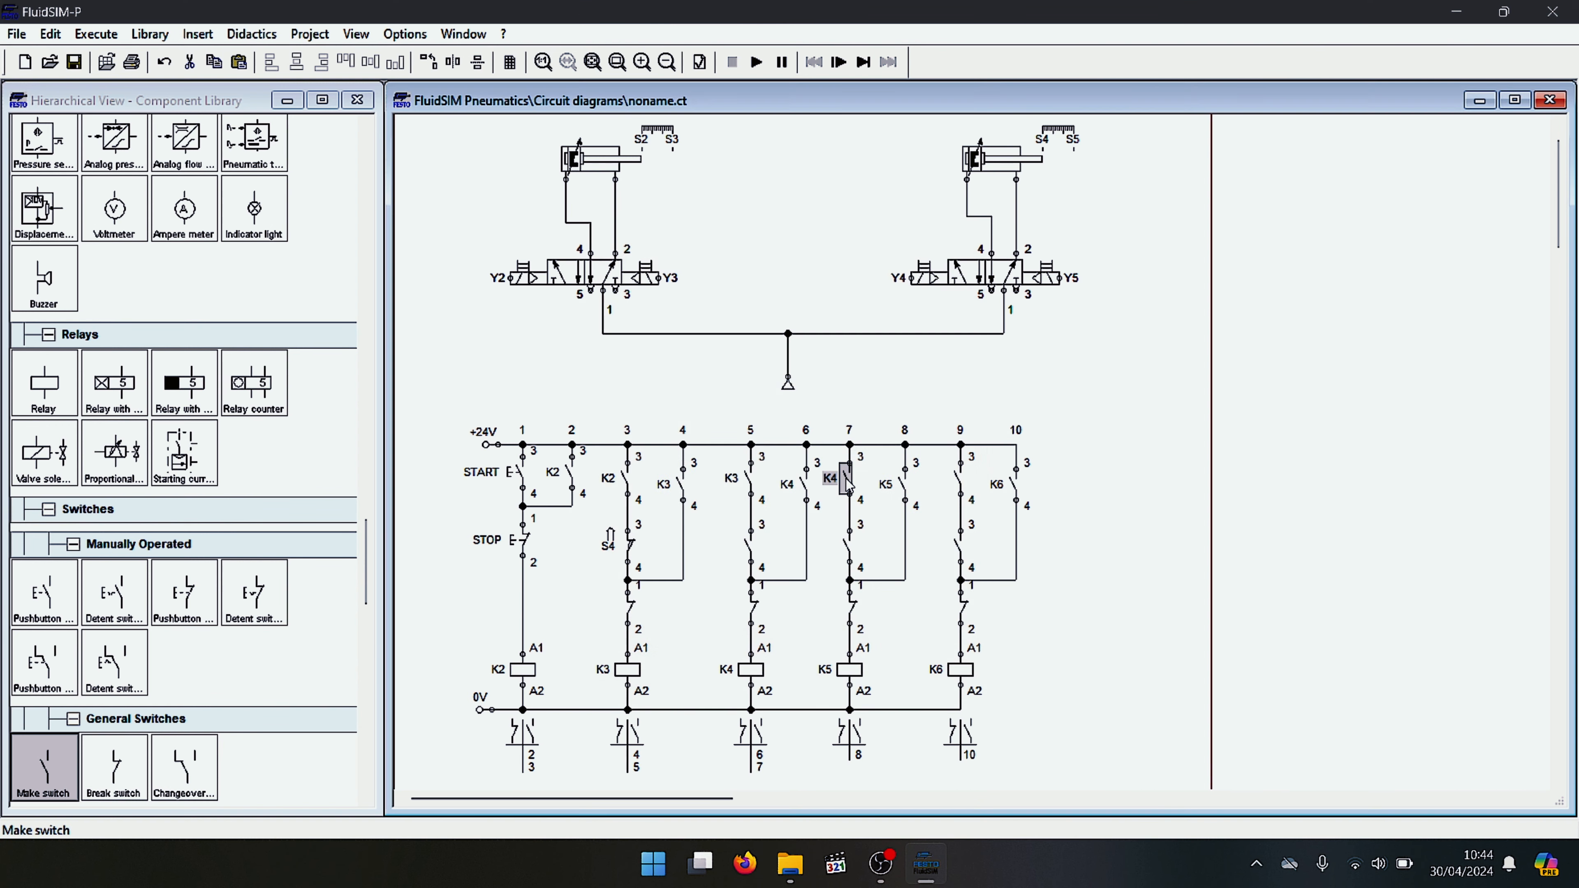
pyautogui.click(960, 479)
pyautogui.doubleClick(961, 479)
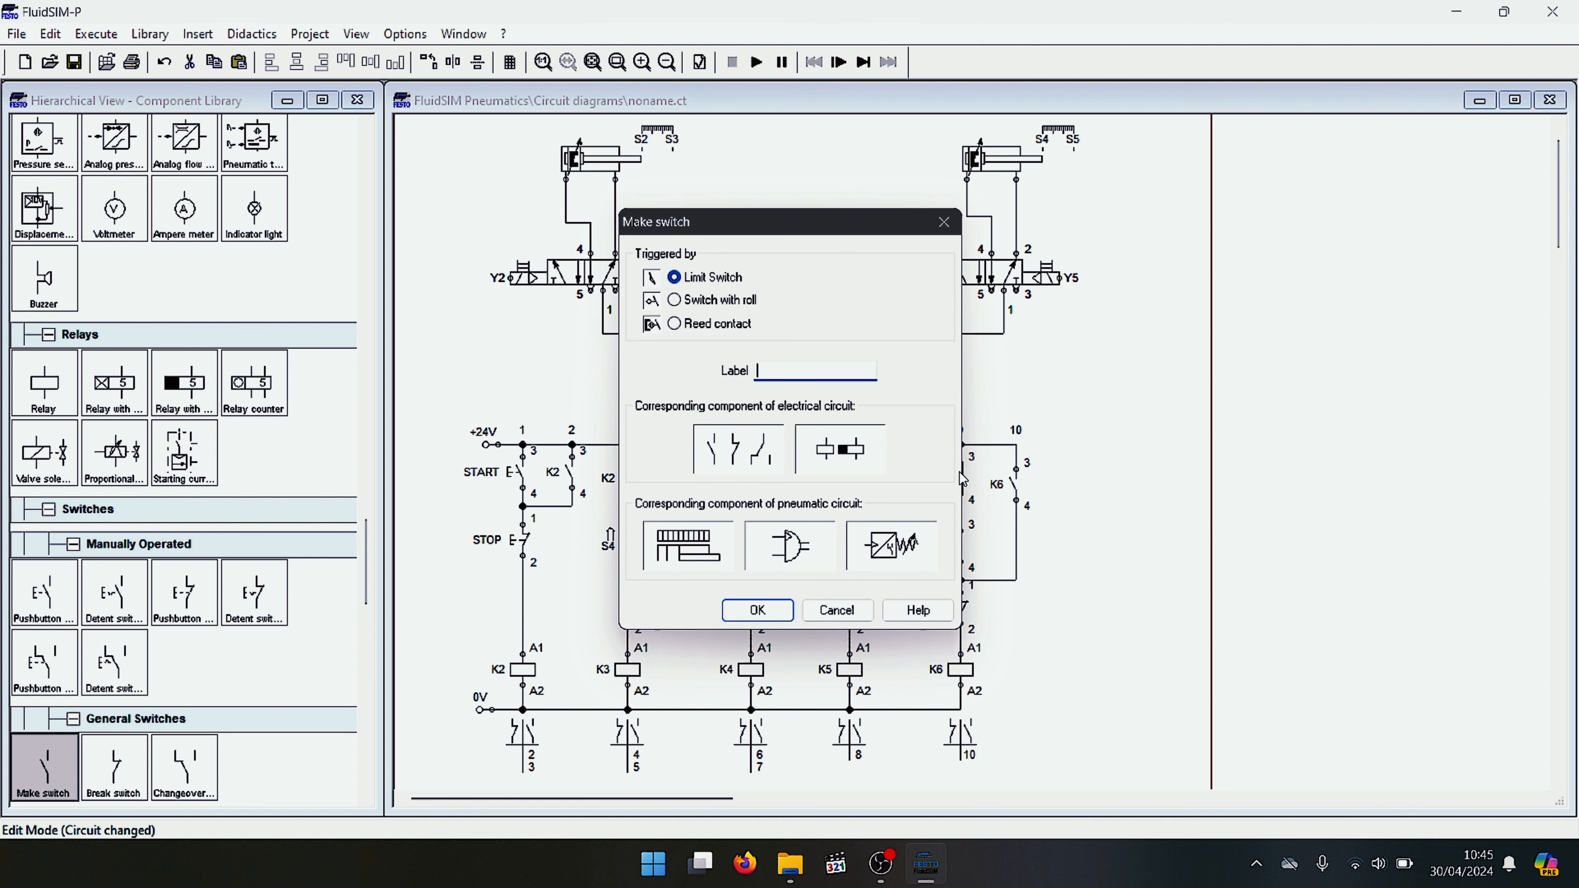
pyautogui.write('K5')
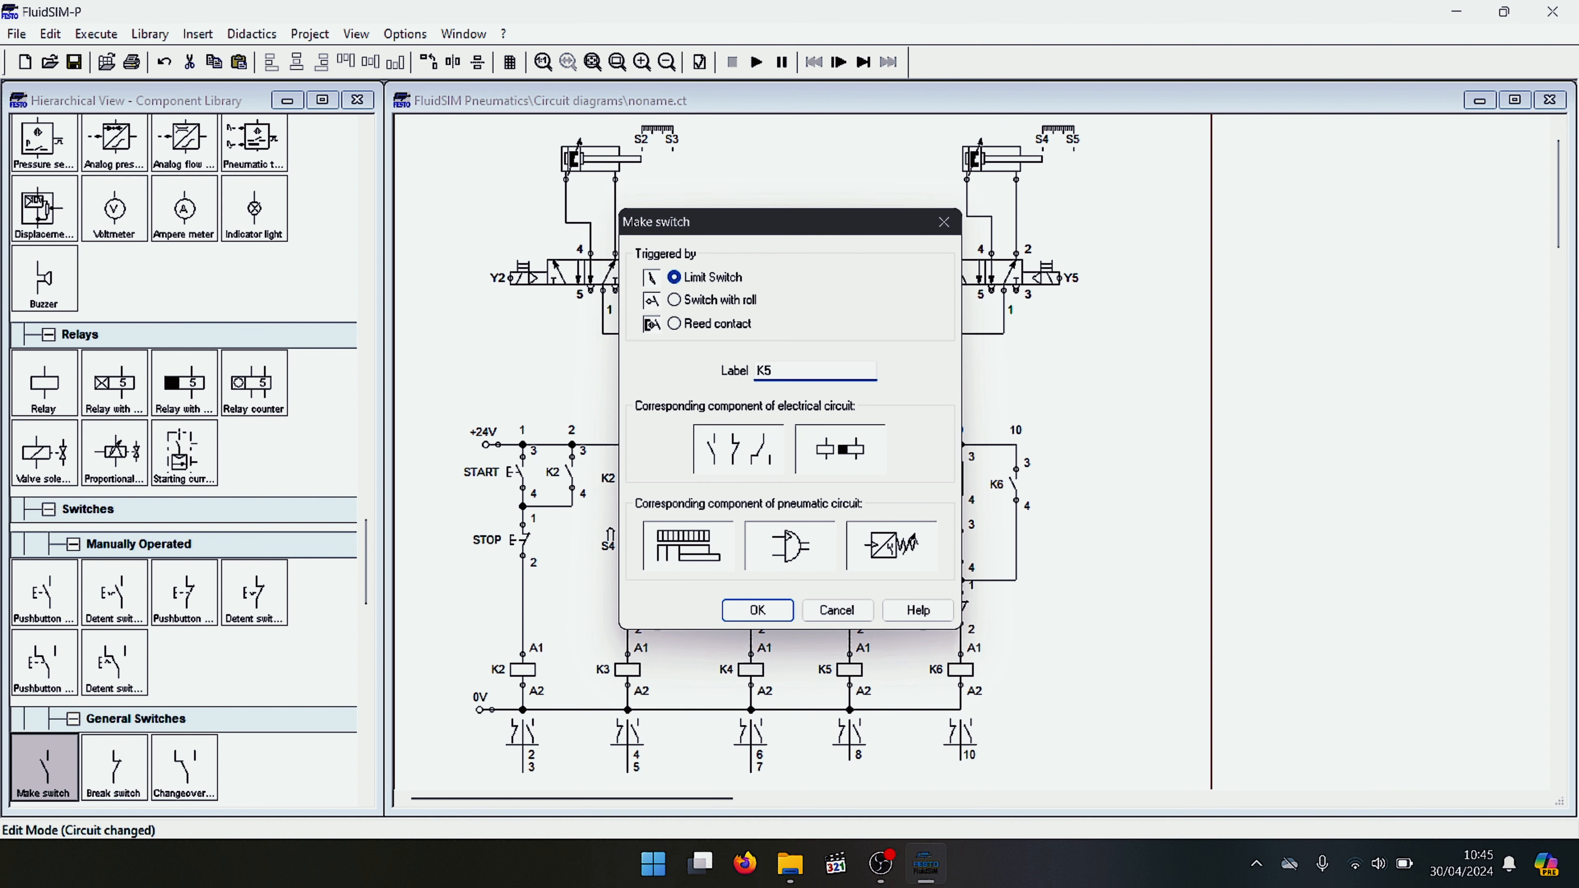